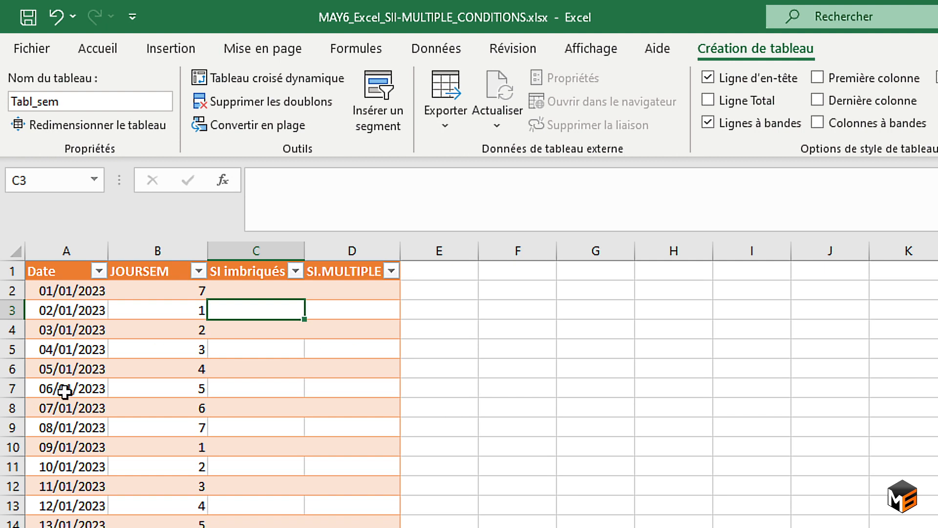
# Start an SI formula in C2 with the logical test that the row's JOURSEM value equals 1.
pyautogui.scroll(-1, 65, 391)
pyautogui.scroll(1, 79, 453)
pyautogui.click(254, 292)
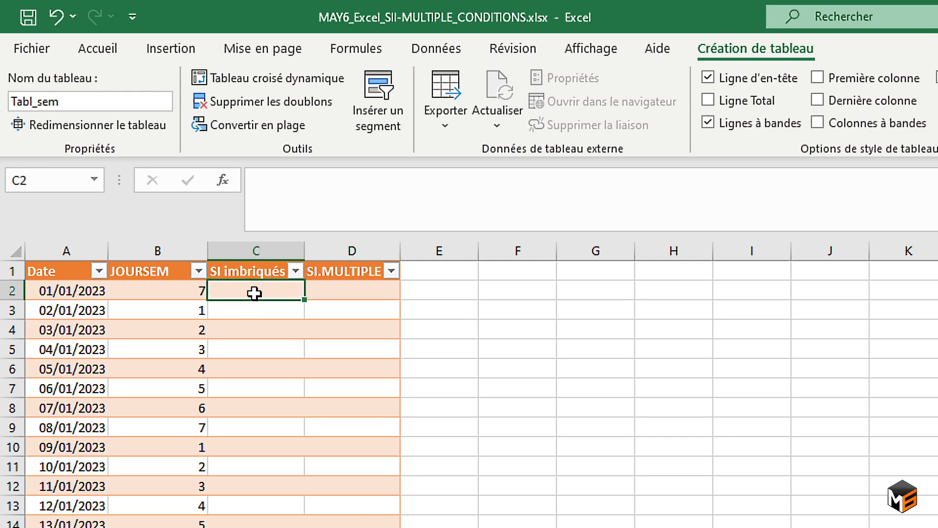
pyautogui.write('=si')
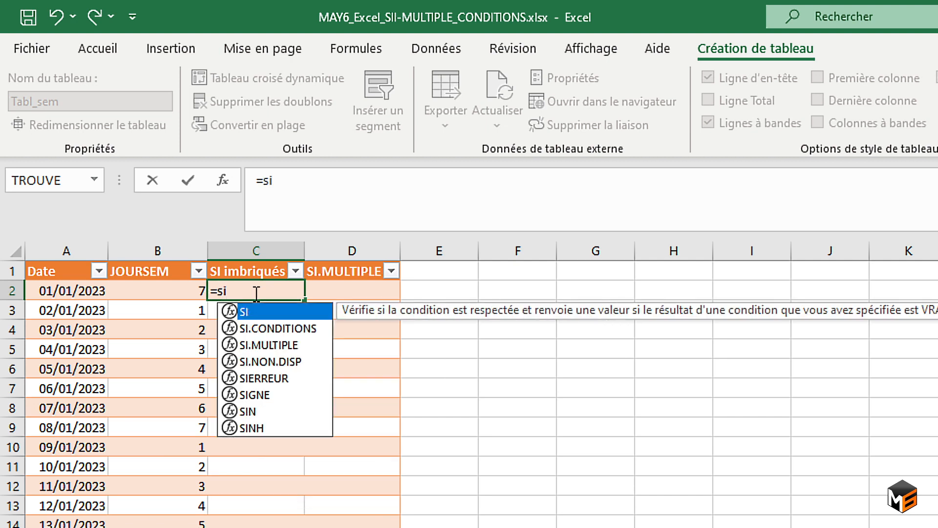
pyautogui.press('Tab')
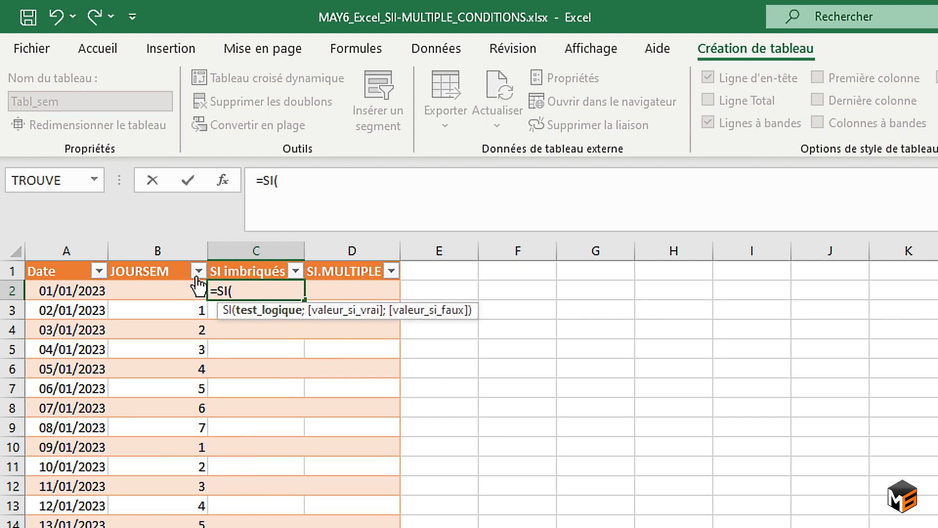
pyautogui.click(187, 290)
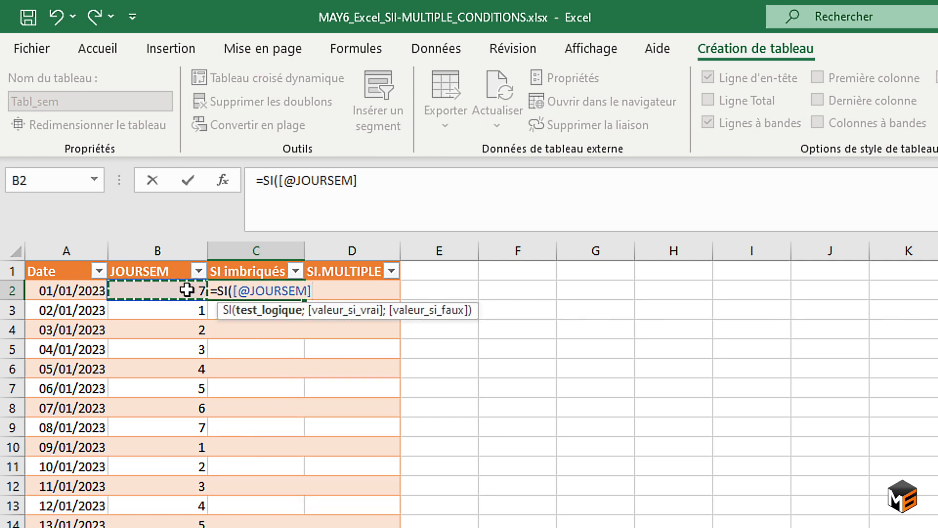
pyautogui.write('=1')
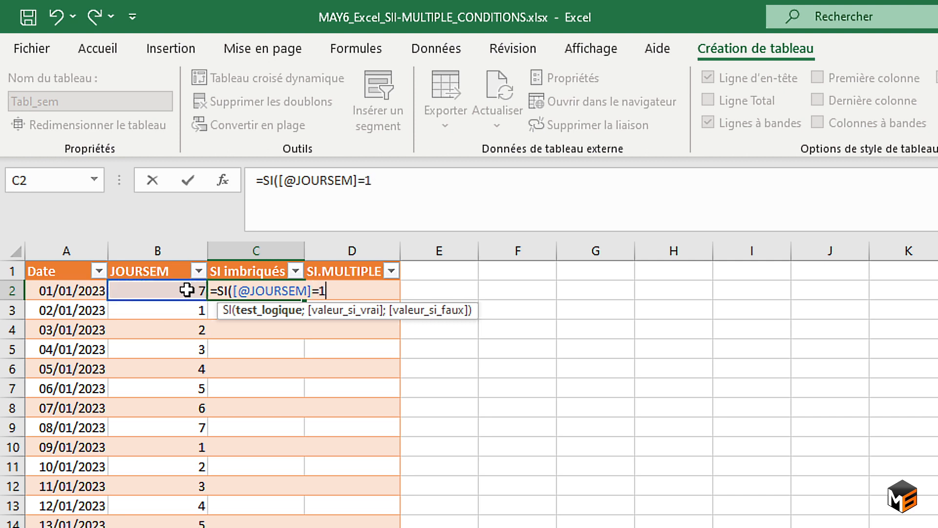
pyautogui.write(';"Luind')
# Give "Lundi" as the SI formula's value if true and move on to its value-if-false argument.
pyautogui.press('BackSpace')
pyautogui.press('BackSpace')
pyautogui.press('BackSpace')
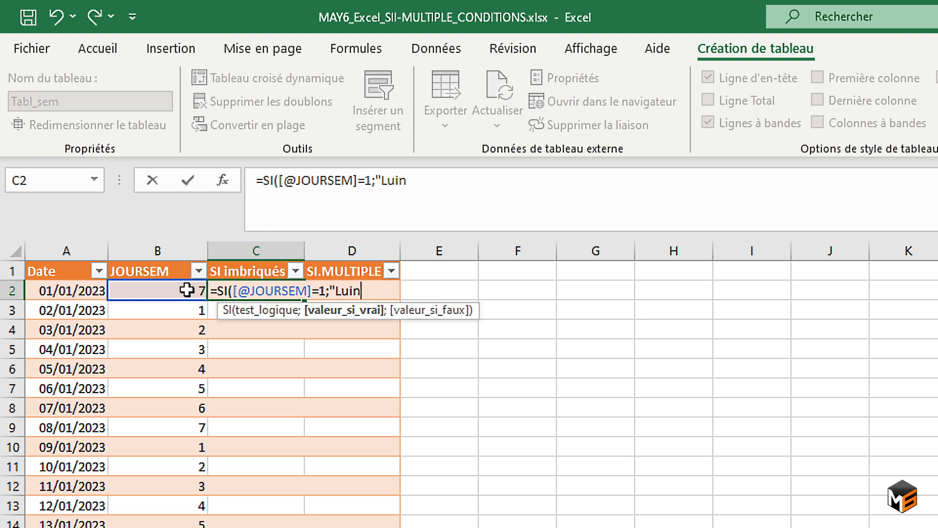
pyautogui.write('ndi";')
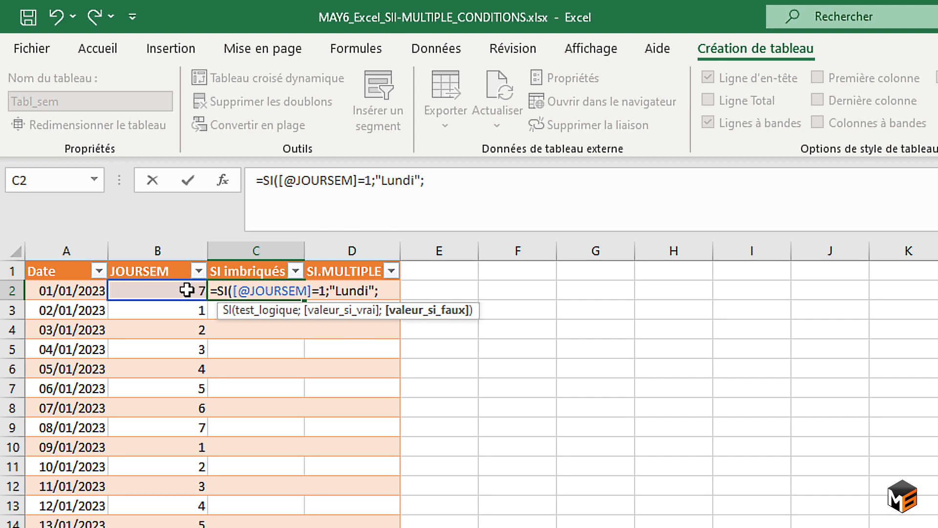
# Nest a second SI in the C2 formula that returns "Mardi" when the row's JOURSEM equals 2.
pyautogui.write('SI(')
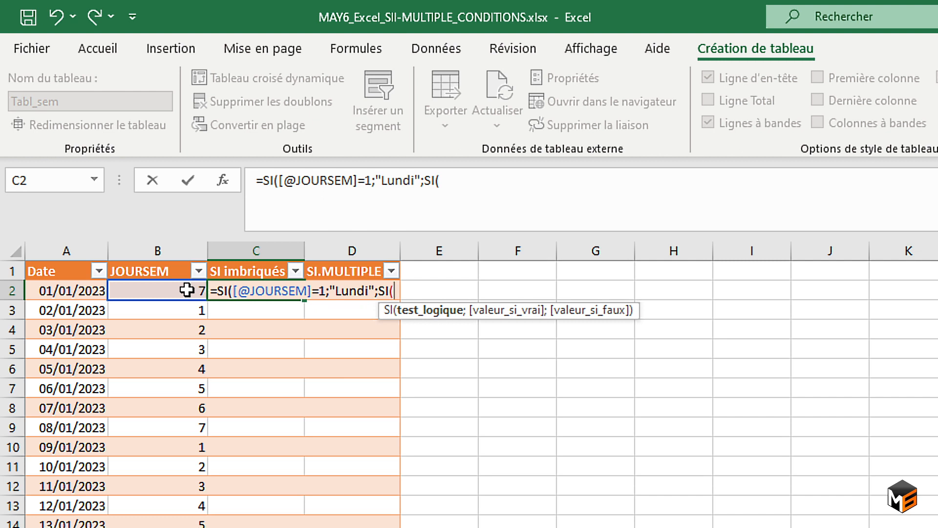
pyautogui.click(187, 290)
pyautogui.write('=')
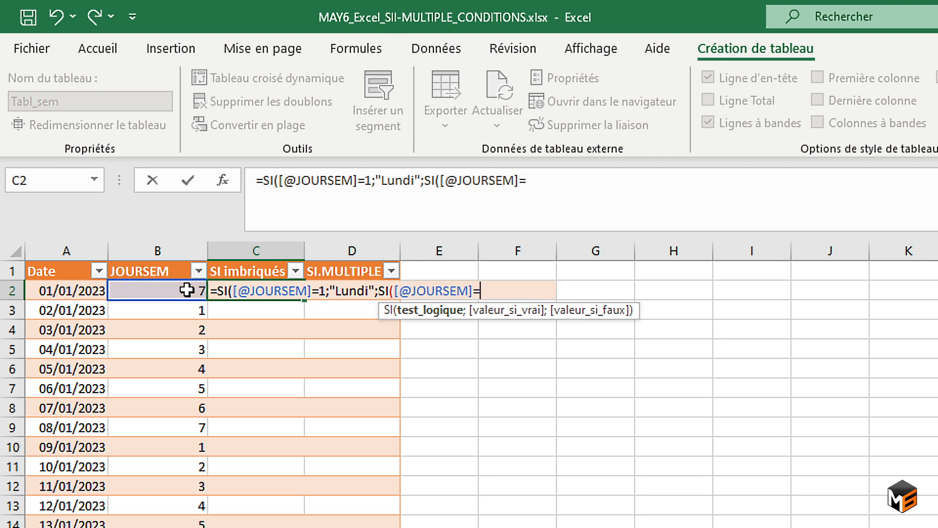
pyautogui.write('2;"')
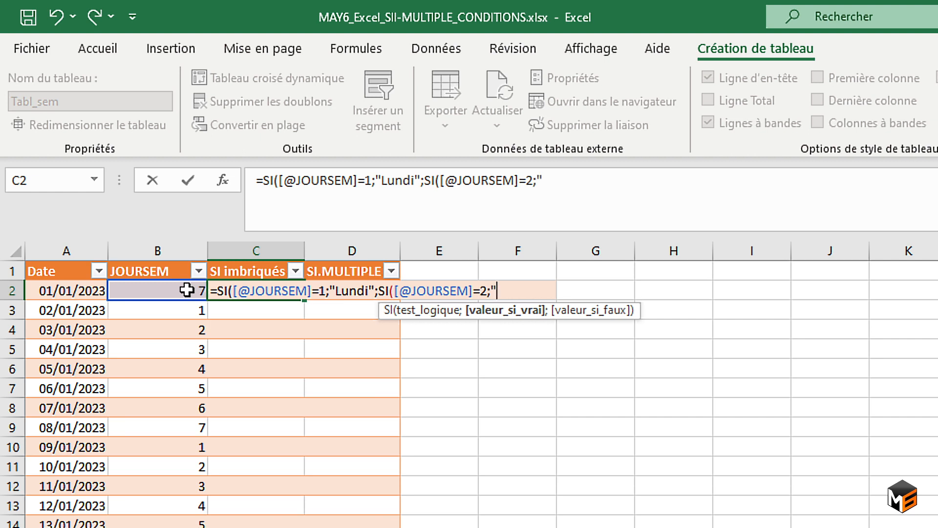
pyautogui.write('Mardi";')
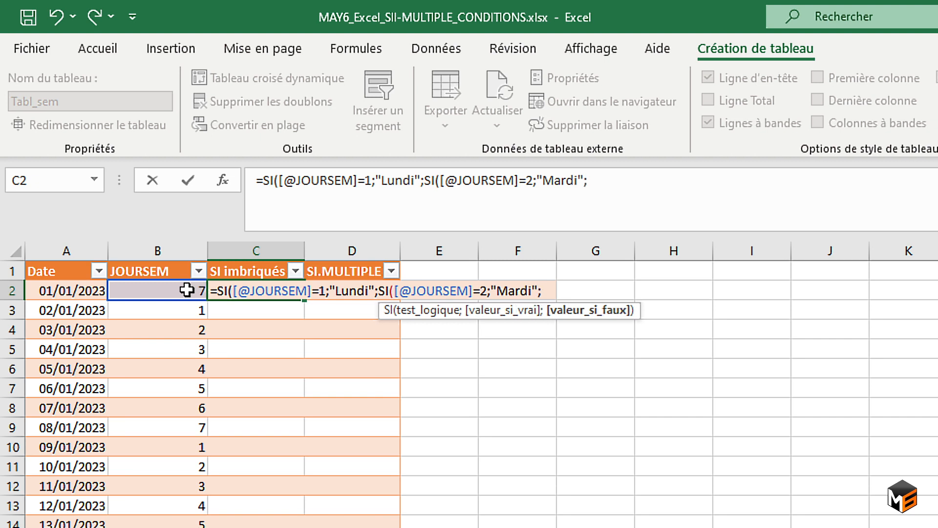
pyautogui.write('Si')
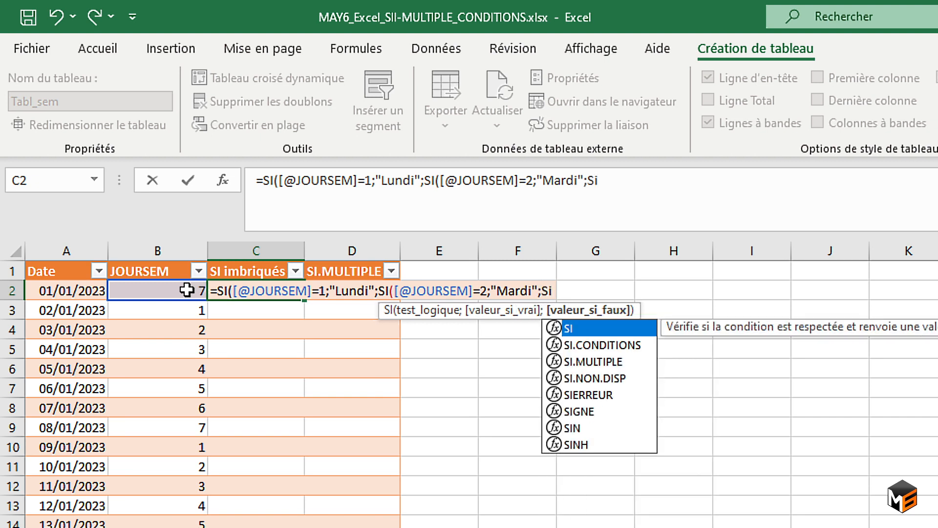
pyautogui.write('(')
# Nest a third SI in the C2 formula that returns "Mercredi" when the row's JOURSEM equals 3.
pyautogui.click(186, 290)
pyautogui.press('Left')
pyautogui.press('Right')
pyautogui.write('=')
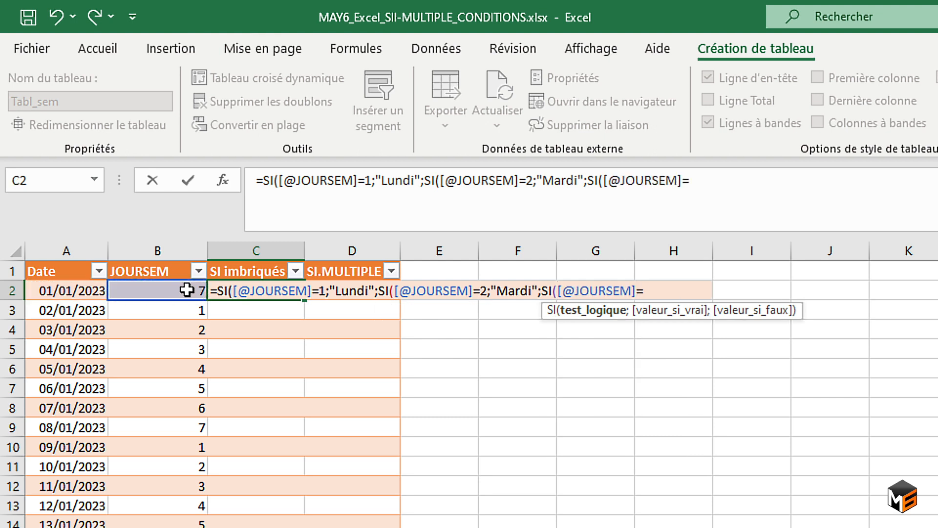
pyautogui.write('3;"M')
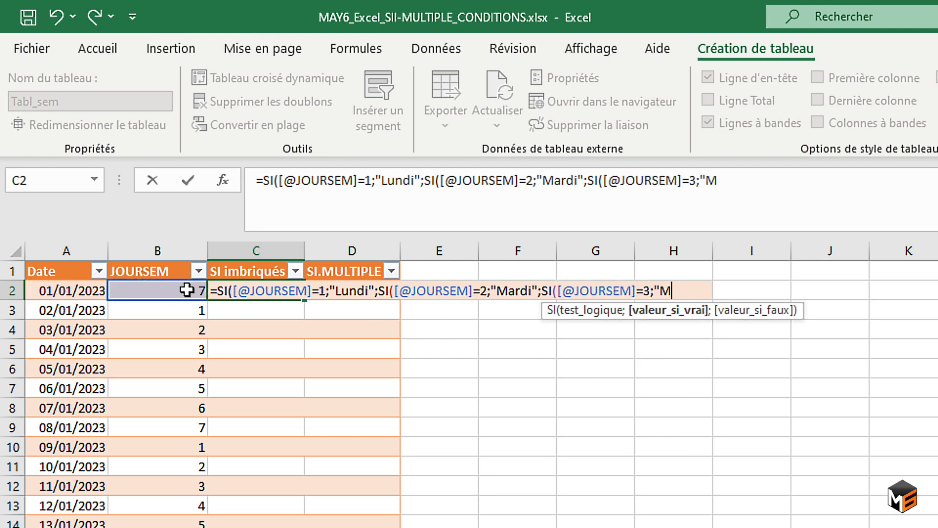
pyautogui.write('ercredi";')
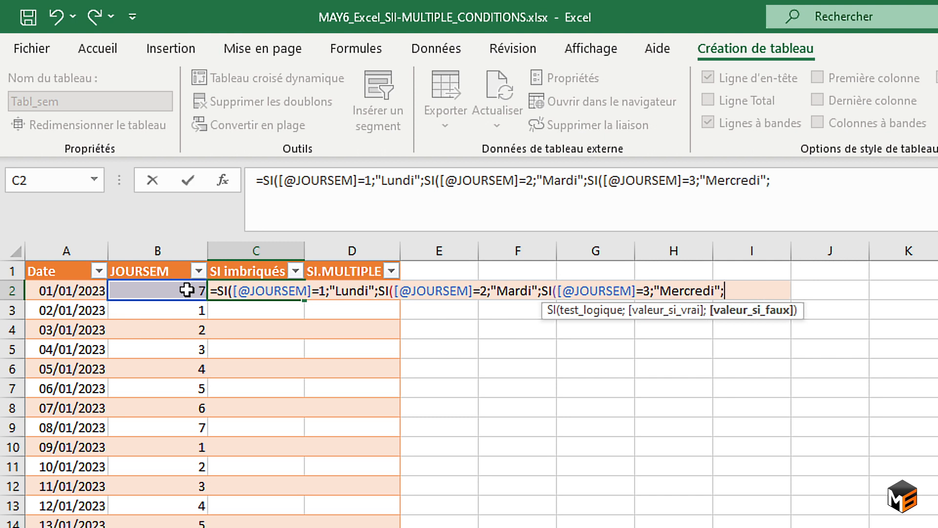
pyautogui.write('SI')
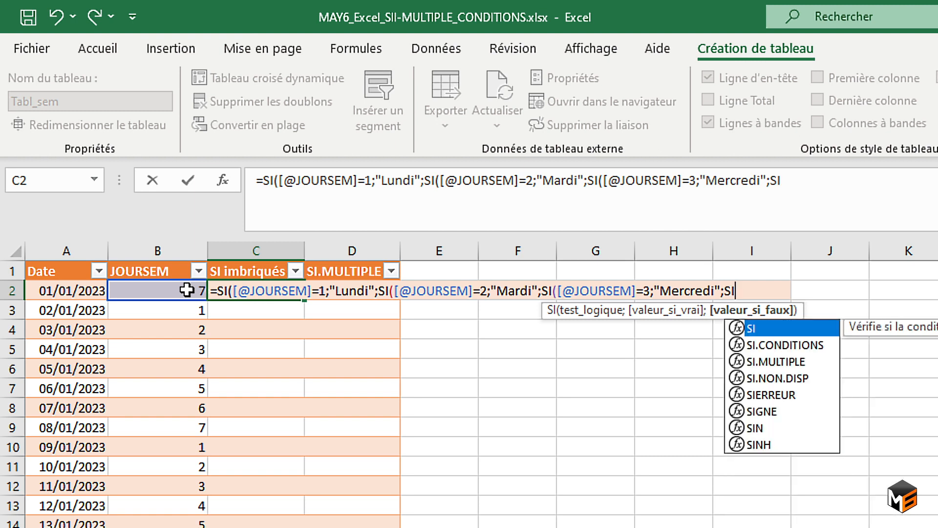
# Complete the nested SI formula for days 4 "Jeudi" to 7 "Dimanche", with the fallback text "Le jour doit être compris entre 1 et 7".
pyautogui.hotkey('ctrl', 'v')
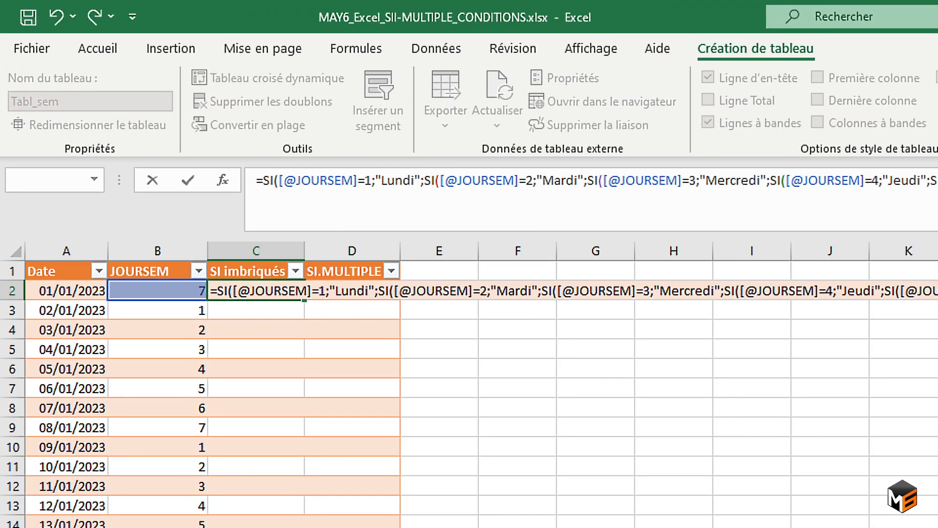
pyautogui.press('Return')
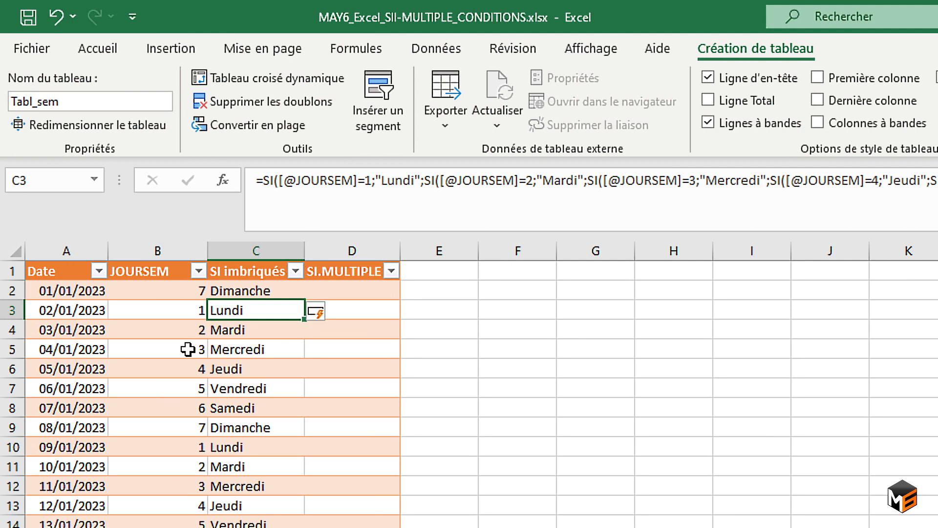
# Test the nested SI formula's fallback by setting B2 to 8, and undo that change.
pyautogui.click(185, 291)
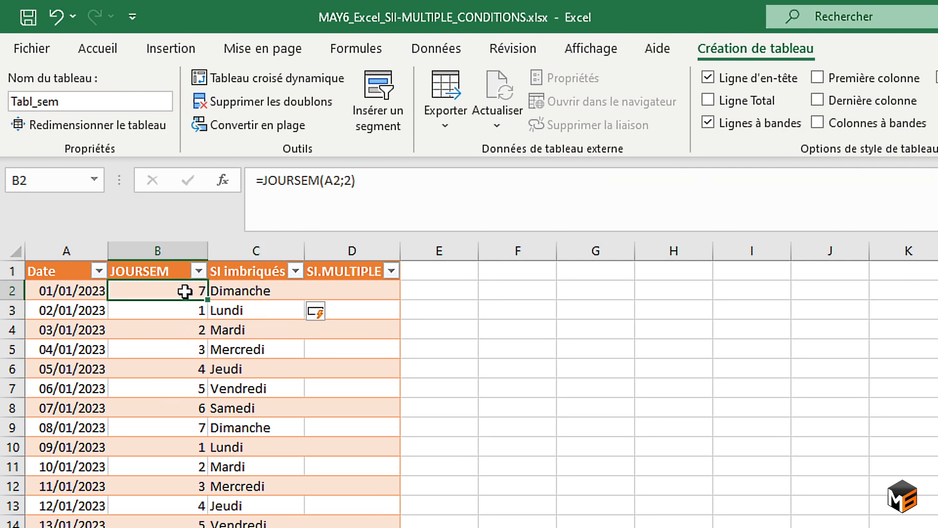
pyautogui.write('8')
pyautogui.press('Return')
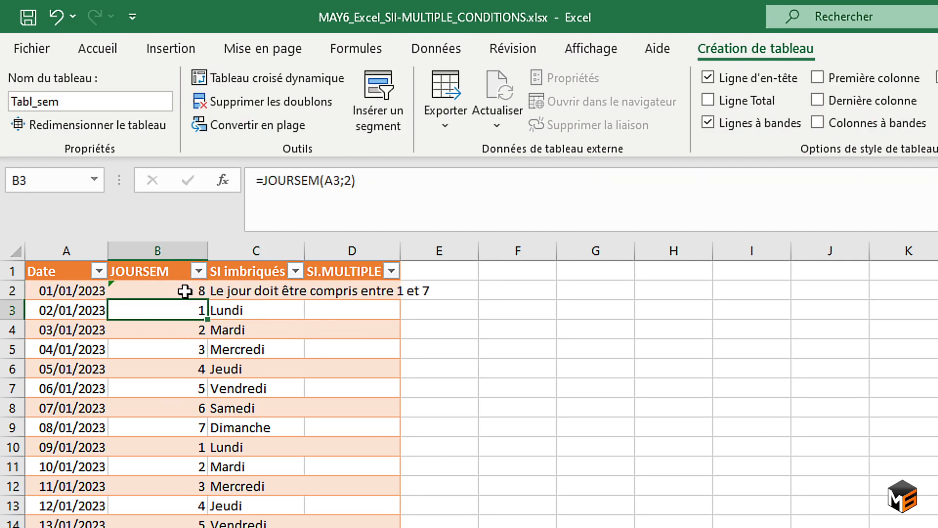
pyautogui.press('Right')
pyautogui.press('Up')
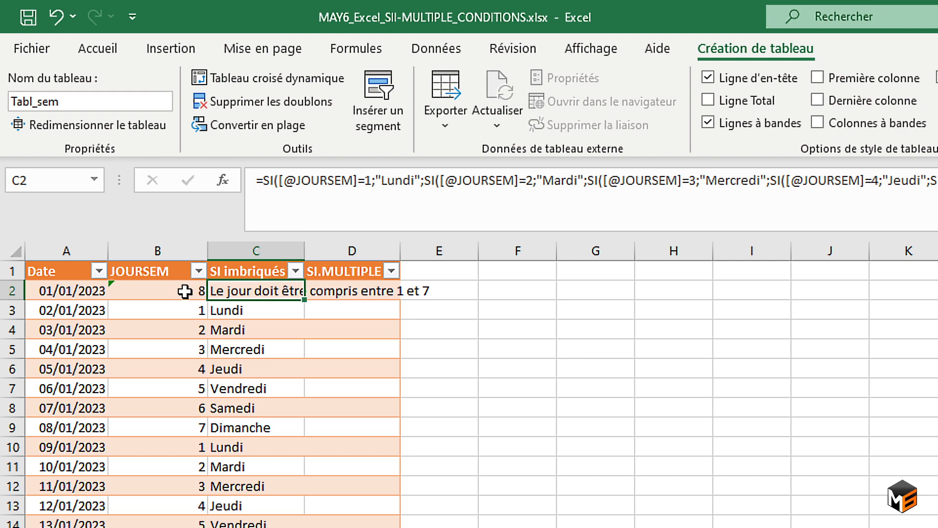
pyautogui.hotkey('ctrl', 'z')
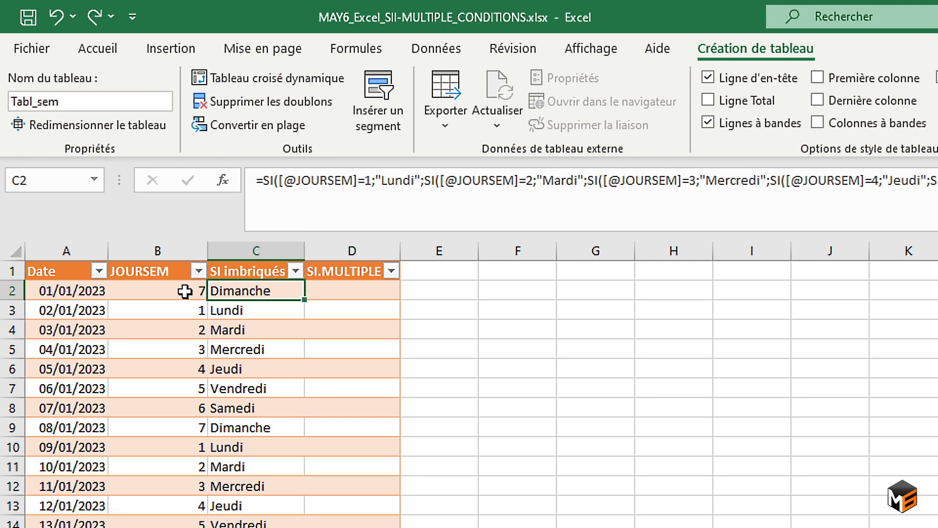
# Start a SI.MULTIPLE formula in D2 with the row's JOURSEM value as the expression.
pyautogui.press('Right')
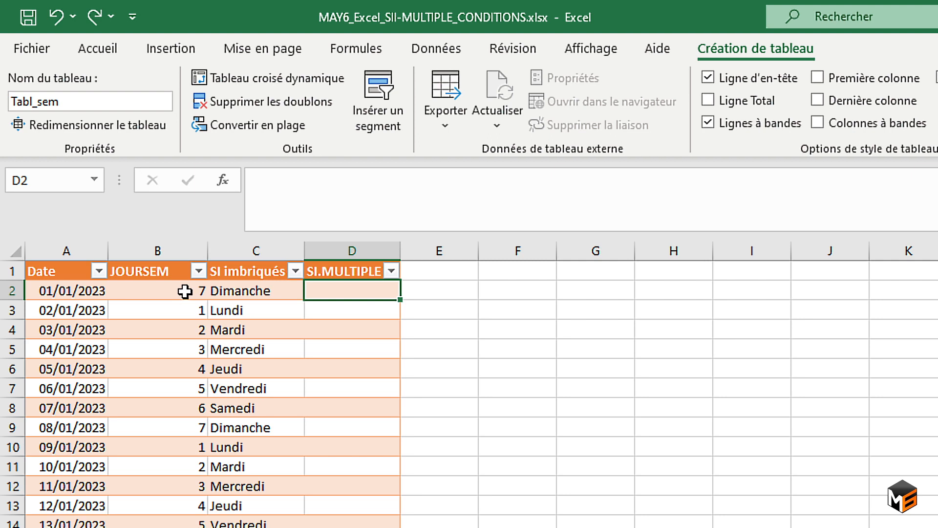
pyautogui.write('=')
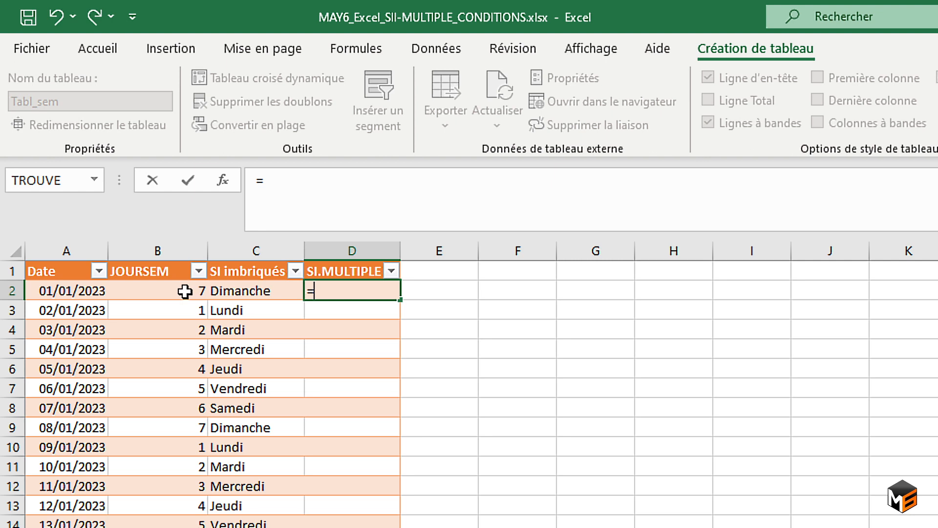
pyautogui.write('si.')
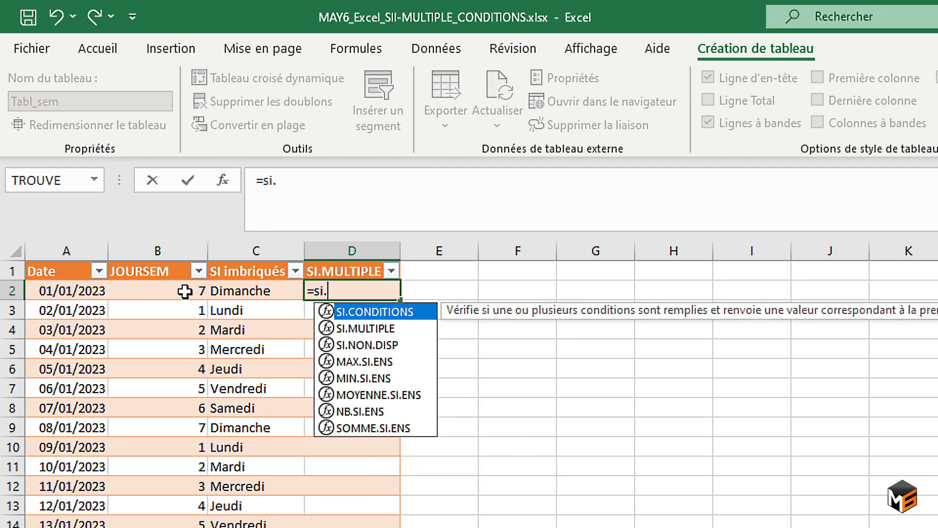
pyautogui.press('Down')
pyautogui.press('Tab')
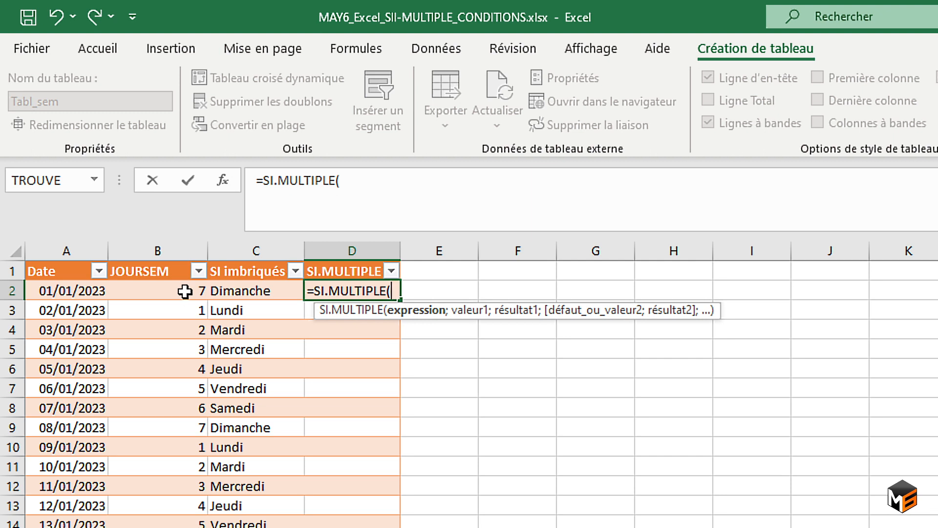
pyautogui.click(185, 292)
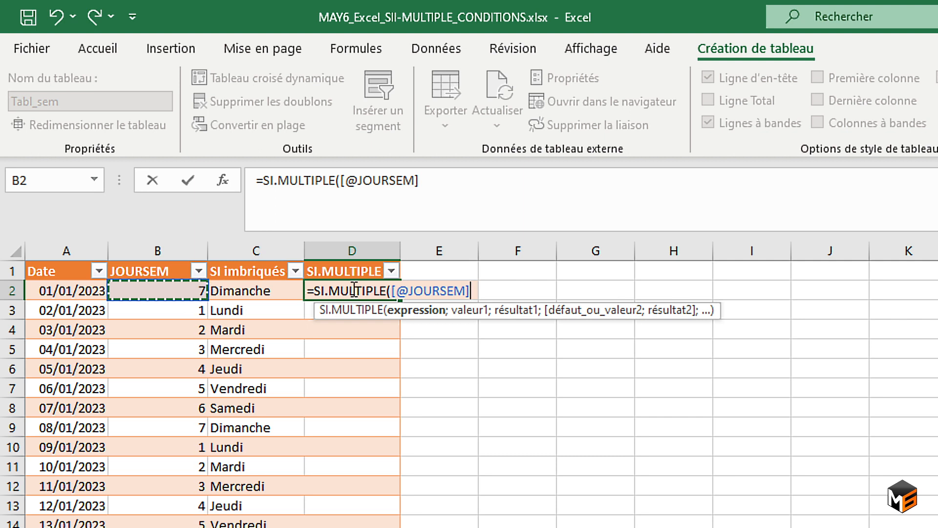
pyautogui.write(';')
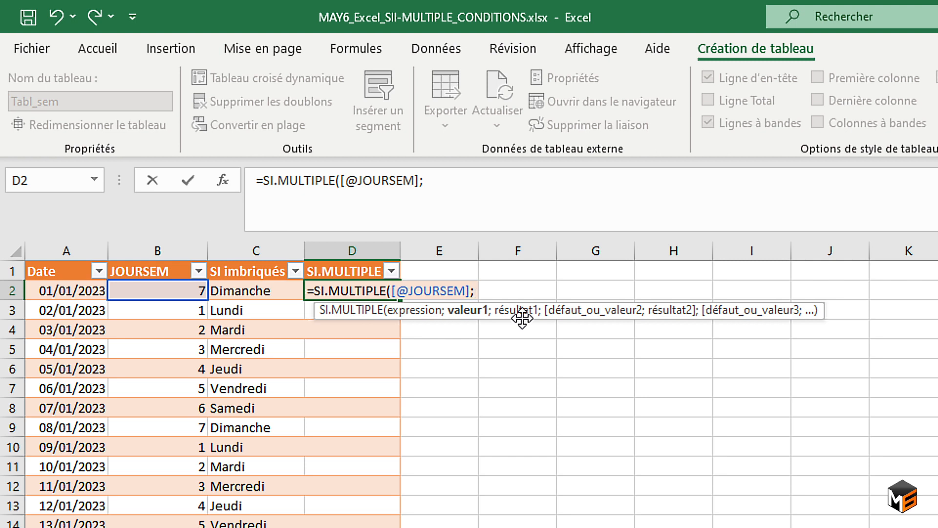
# Add 1 and "Lundi" as the first value and result pair of the SI.MULTIPLE formula.
pyautogui.write('1')
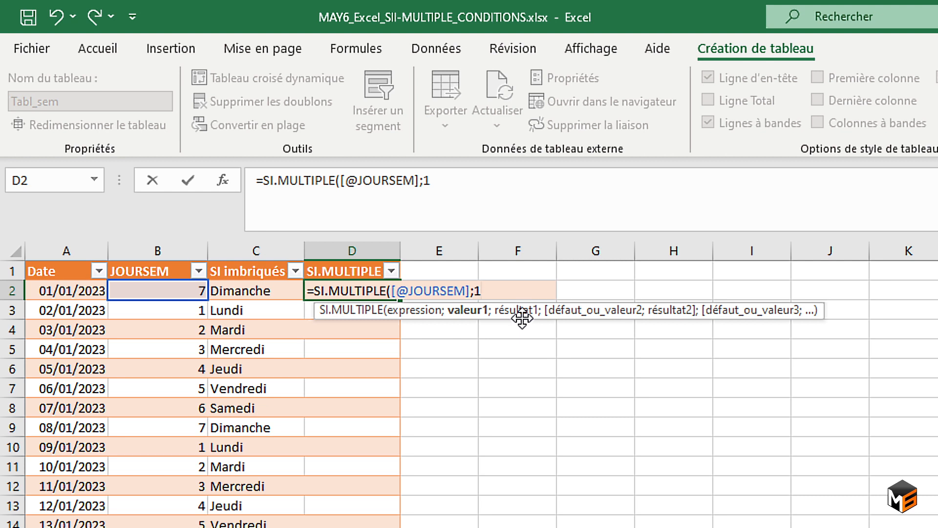
pyautogui.write(';')
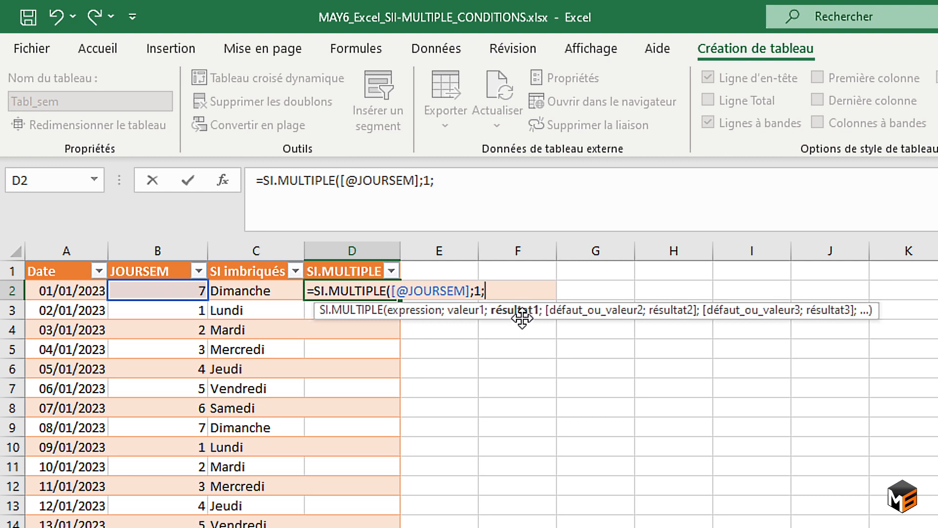
pyautogui.write('"Lundi"')
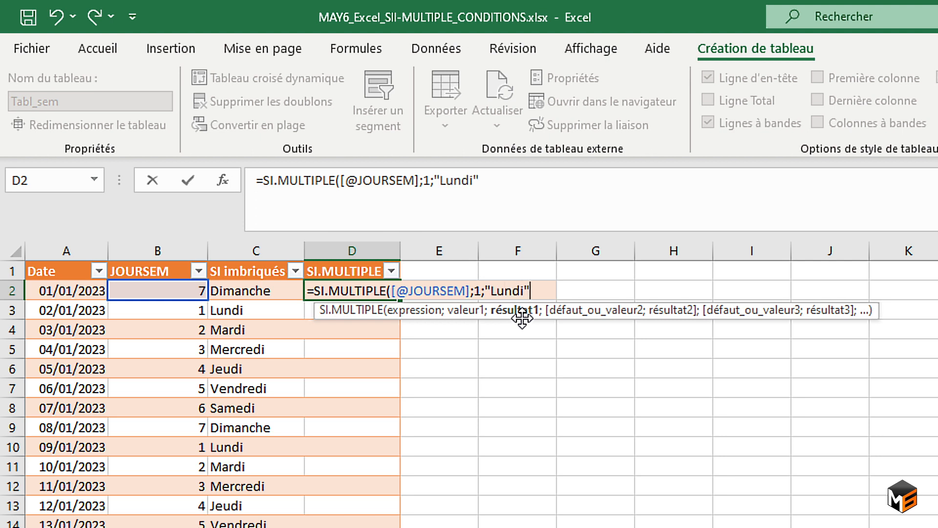
pyautogui.write(';')
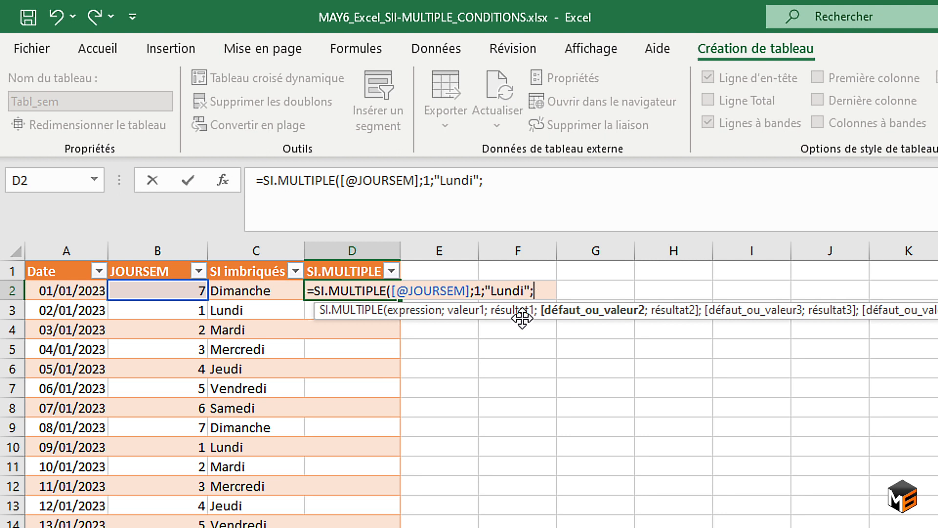
# Complete the SI.MULTIPLE formula in D2 with the value and result pairs for 2 "Mardi" through 7 "Dimanche".
pyautogui.write('2;"Mardi"')
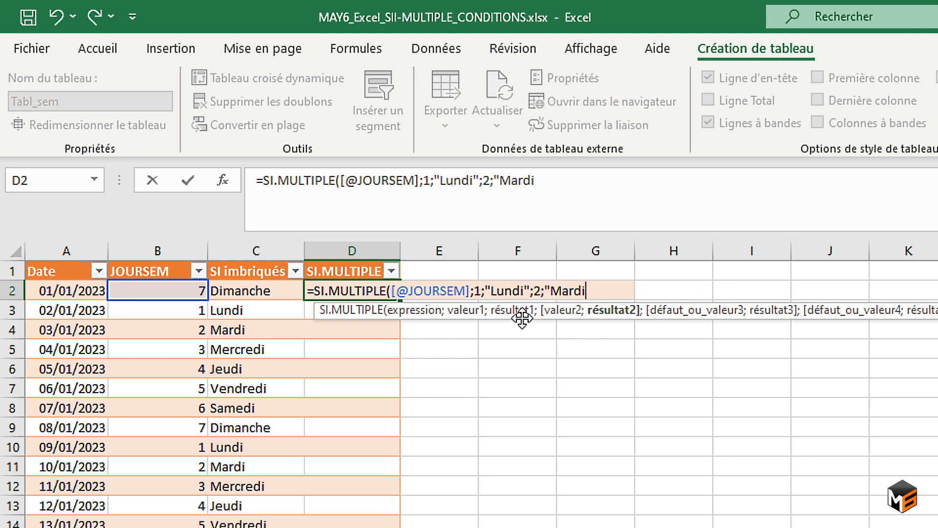
pyautogui.write(';')
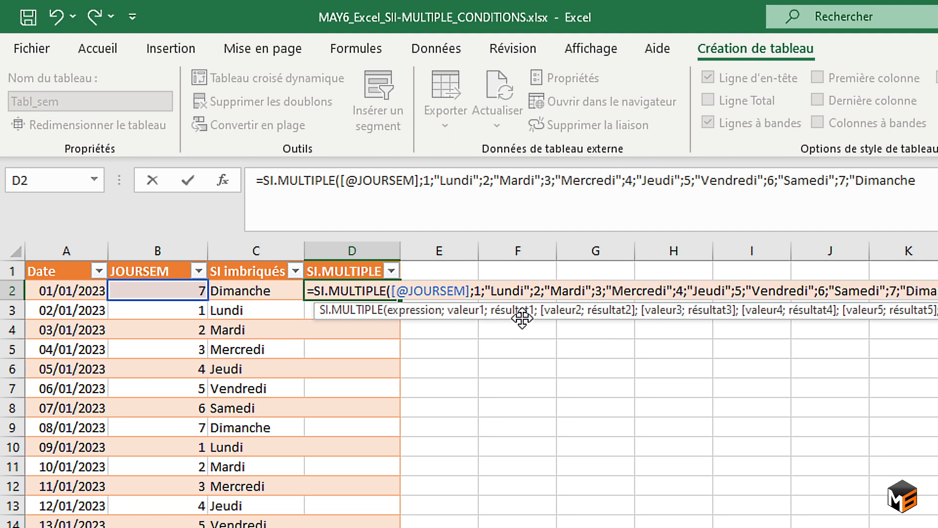
pyautogui.hscroll(1, 522, 319)
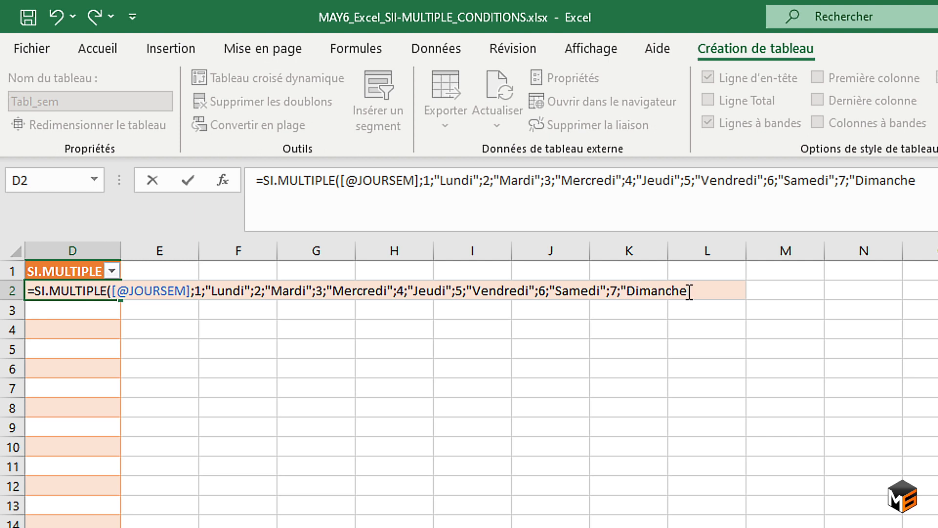
pyautogui.write('")')
pyautogui.press('Return')
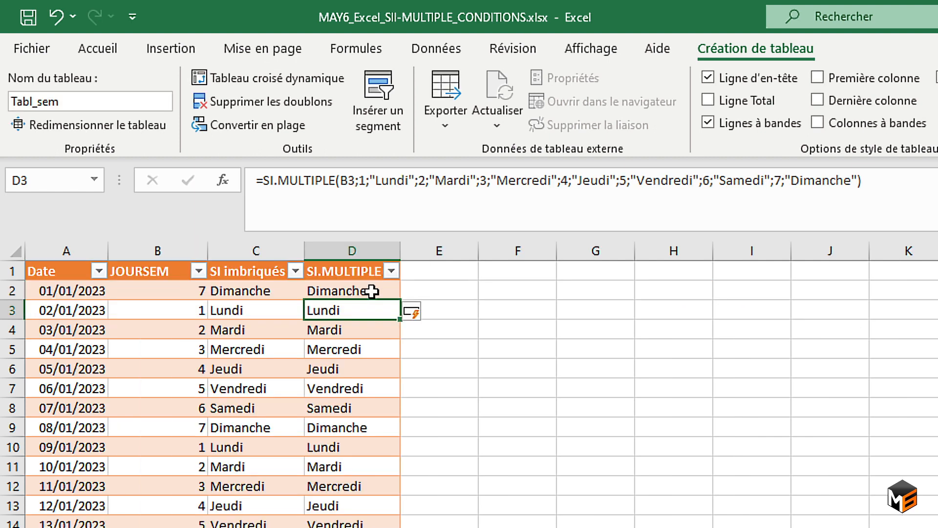
# Compare the SI.MULTIPLE formula in D2 with the nested SI formula in C2.
pyautogui.click(369, 291)
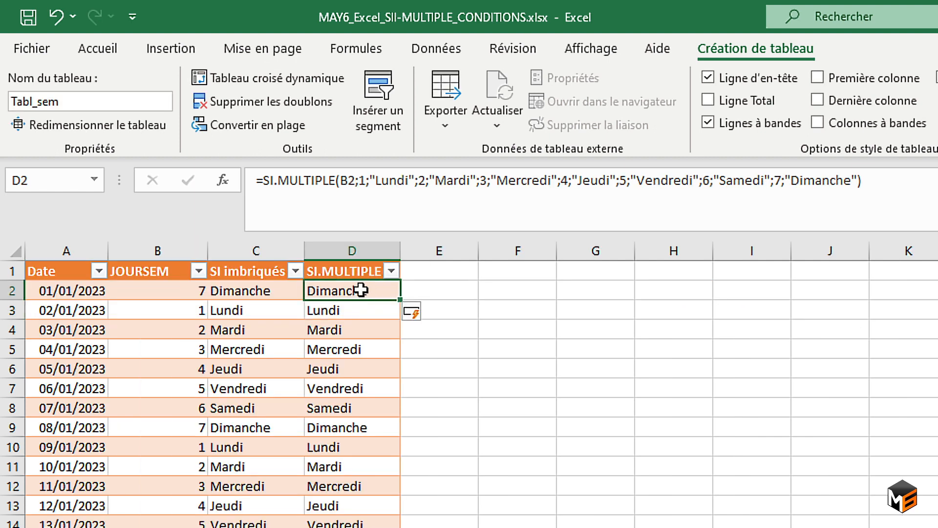
pyautogui.click(271, 290)
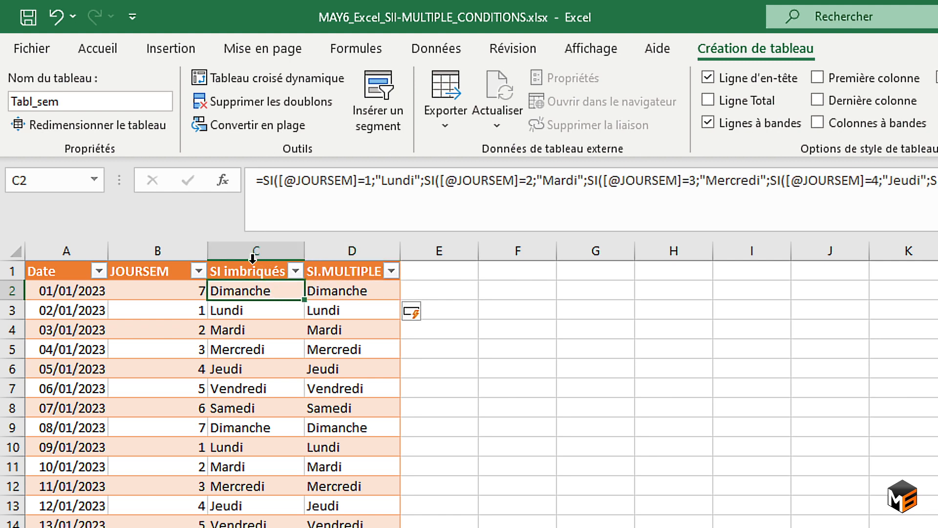
pyautogui.click(338, 307)
# Add the default text "Le jour doit être compris entre 1 et 7" as the last argument of D2's SI.MULTIPLE formula.
pyautogui.click(337, 291)
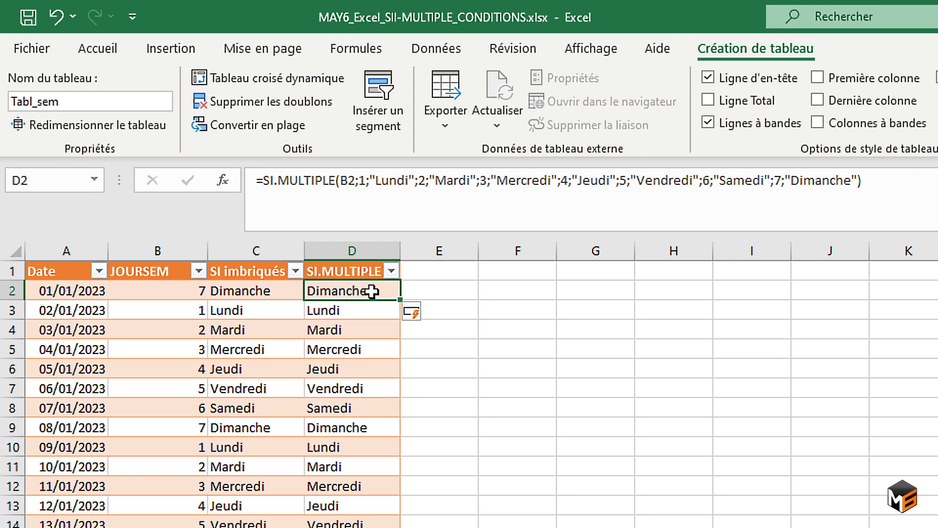
pyautogui.press('F2')
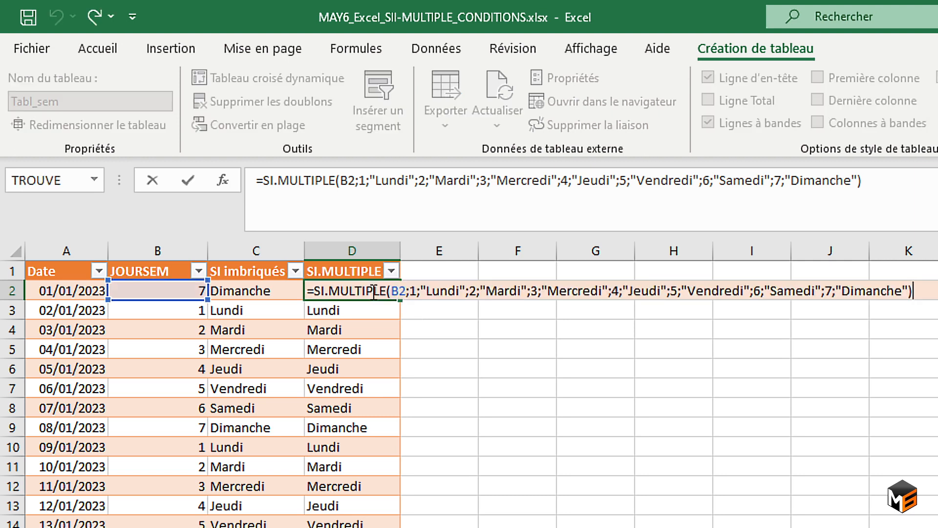
pyautogui.click(398, 290)
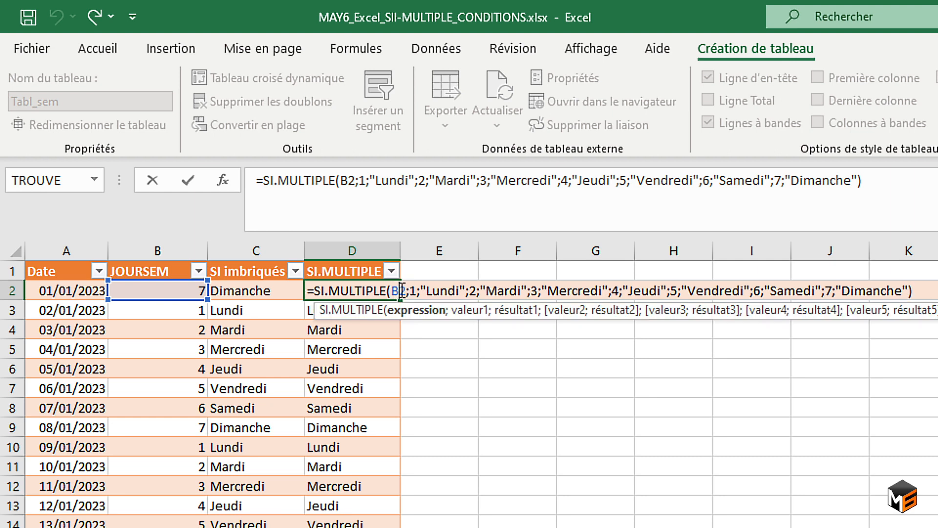
pyautogui.moveTo(411, 290); pyautogui.dragTo(468, 284)
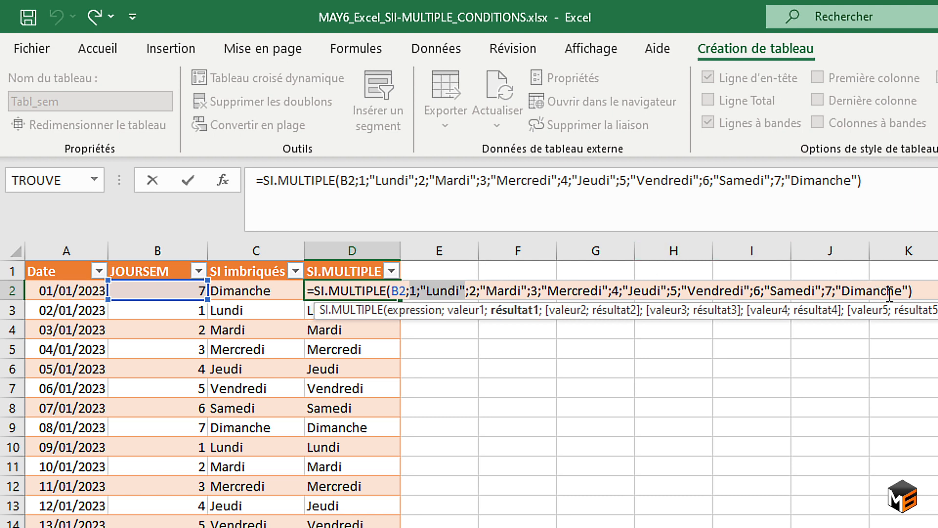
pyautogui.click(907, 290)
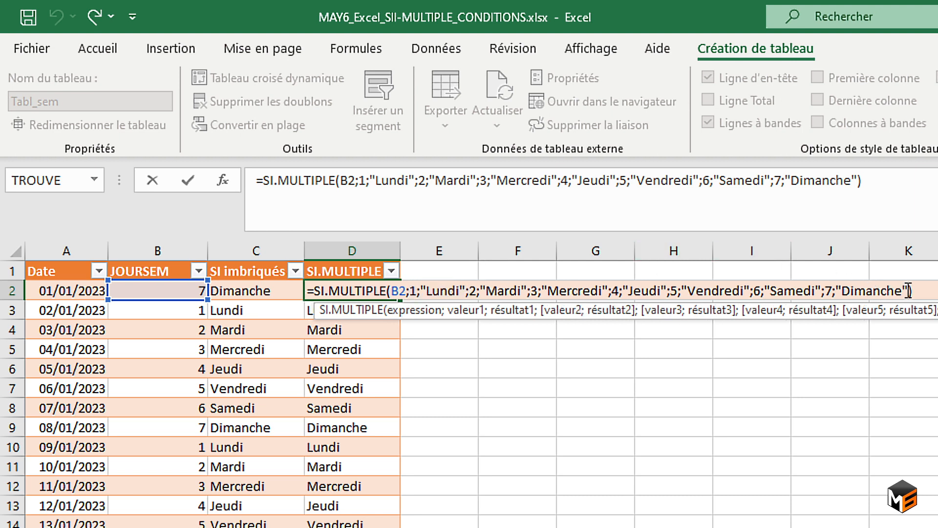
pyautogui.write(';')
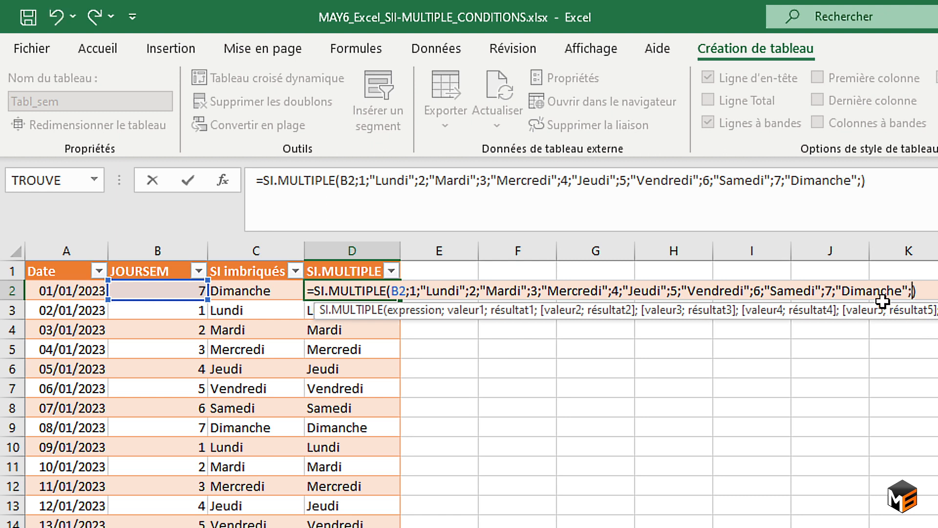
pyautogui.moveTo(818, 317); pyautogui.dragTo(276, 377)
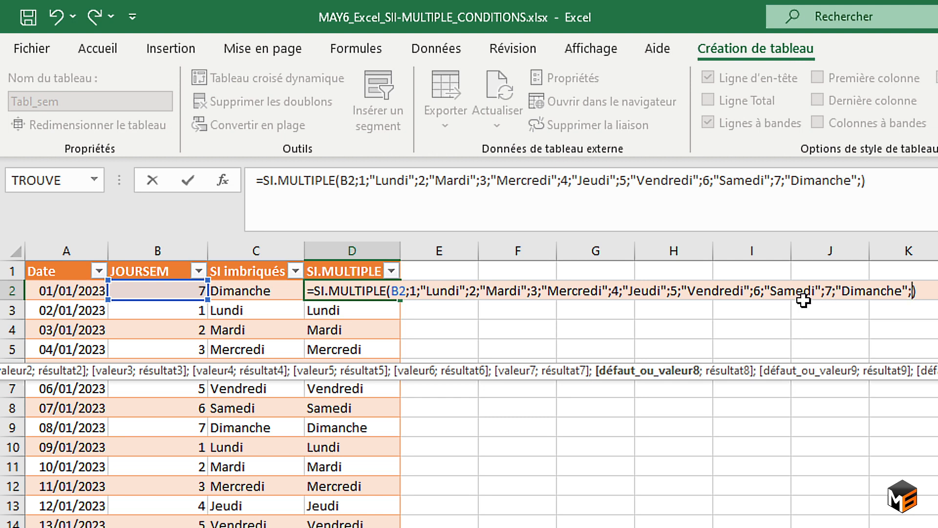
pyautogui.write('"Le jour ')
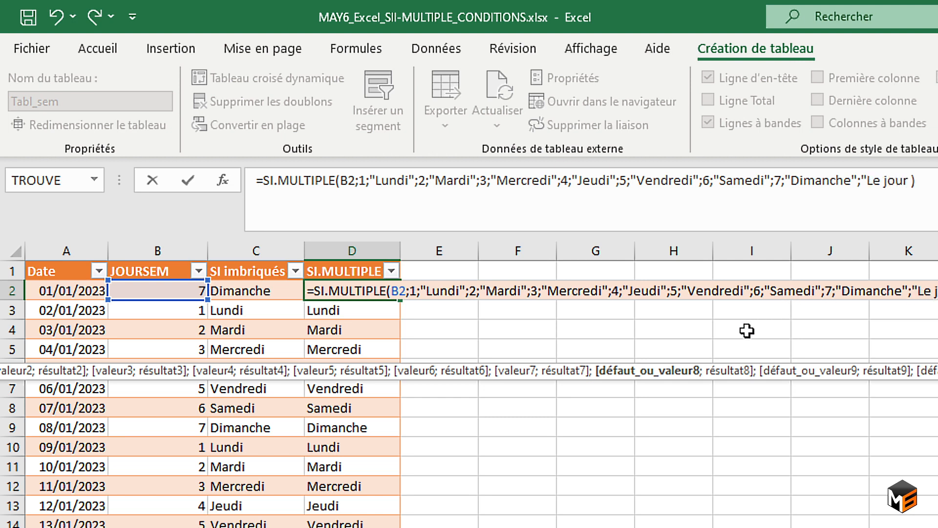
pyautogui.write('doit')
pyautogui.press('Return')
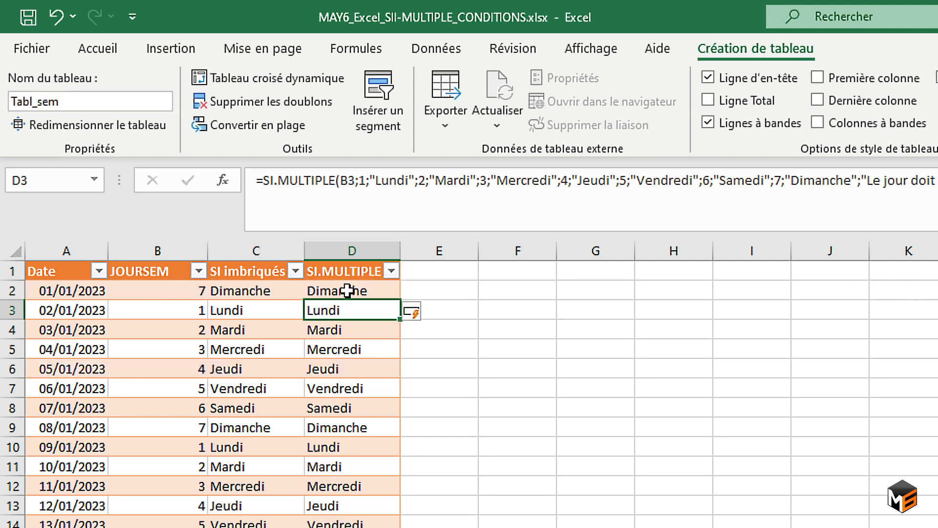
# Test the SI.MULTIPLE formula's default text by setting B2 to 12, and undo that change.
pyautogui.click(178, 289)
pyautogui.write('12')
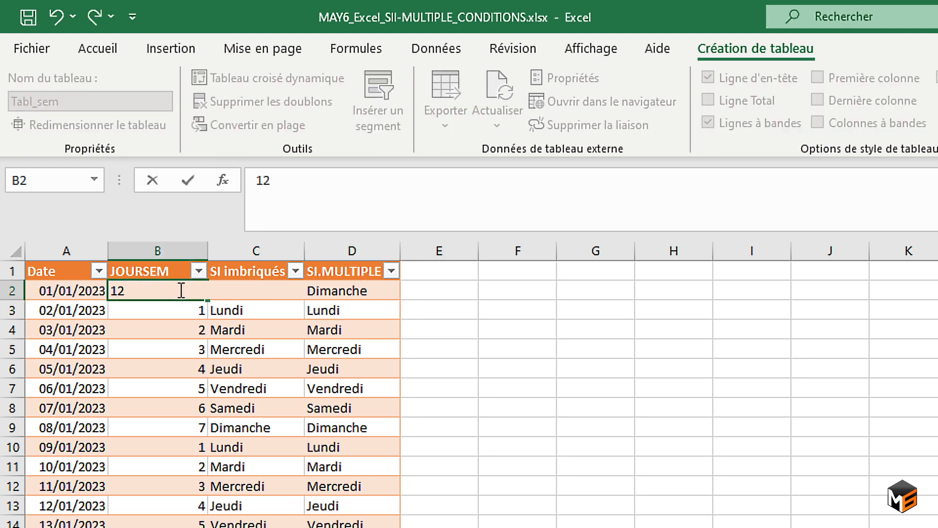
pyautogui.press('Return')
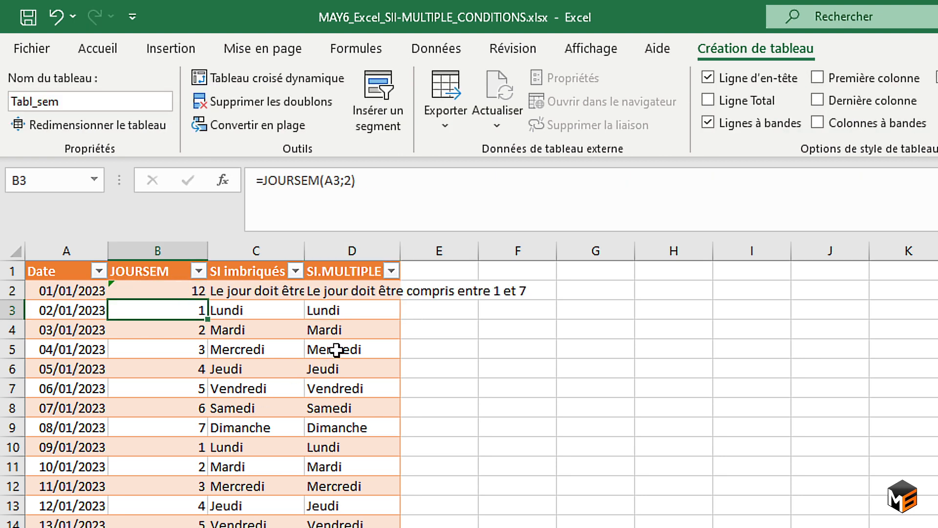
pyautogui.click(330, 292)
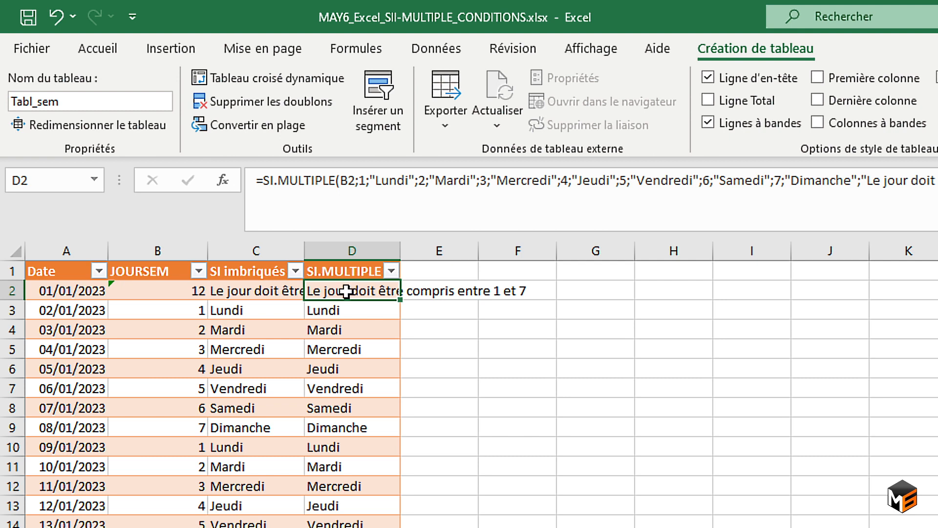
pyautogui.hotkey('ctrl', 'z')
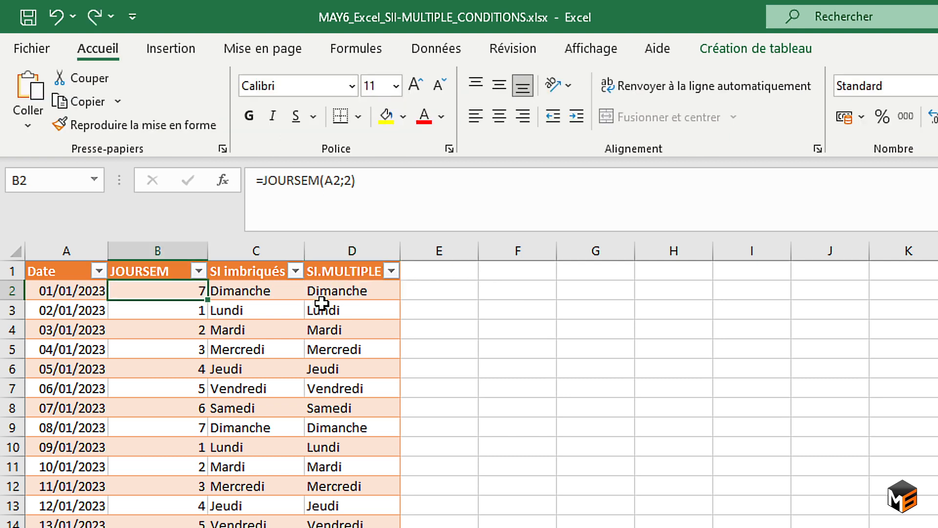
# Copy the full text of the nested SI formula from C2.
pyautogui.click(261, 290)
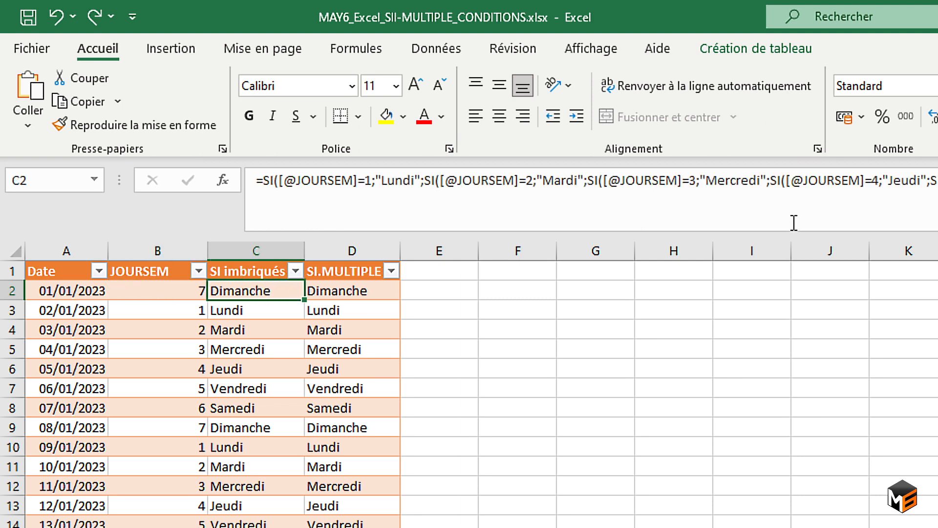
pyautogui.click(794, 222)
pyautogui.hotkey('ctrl', 'a')
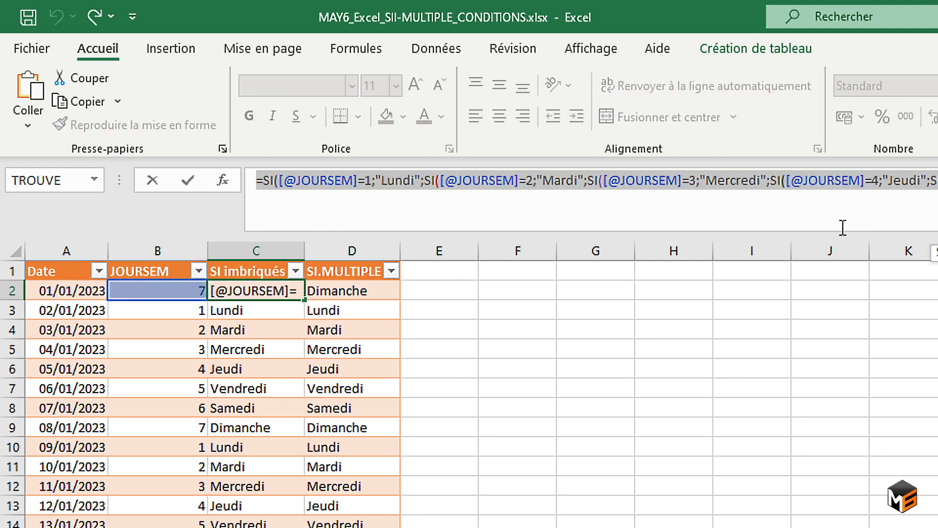
pyautogui.hotkey('ctrl', 'c')
pyautogui.press('Tab')
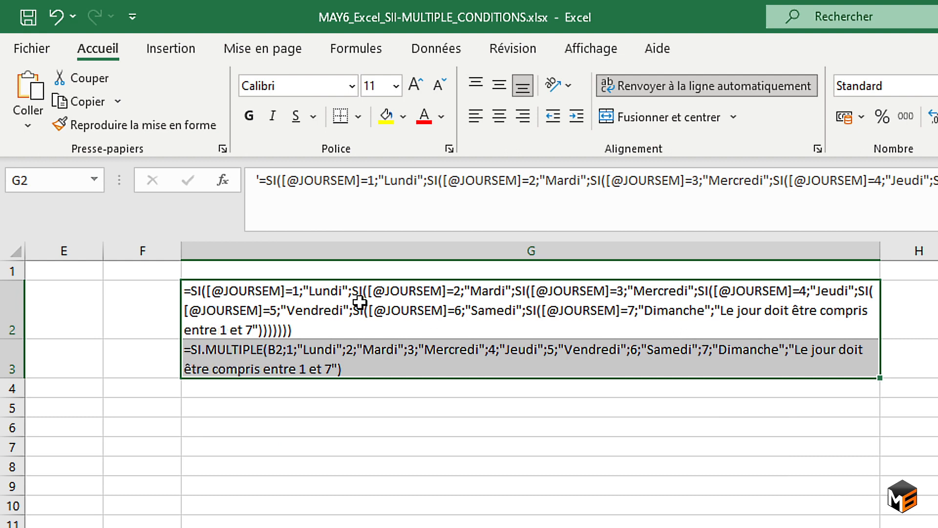
# Compare the two formula texts in G2:G3, and examine the Code TVA table and the HT amount in B22.
pyautogui.moveTo(360, 301); pyautogui.dragTo(371, 356)
pyautogui.hscroll(-2, 240, 364)
pyautogui.hscroll(-2, 239, 365)
pyautogui.scroll(-3, 243, 364)
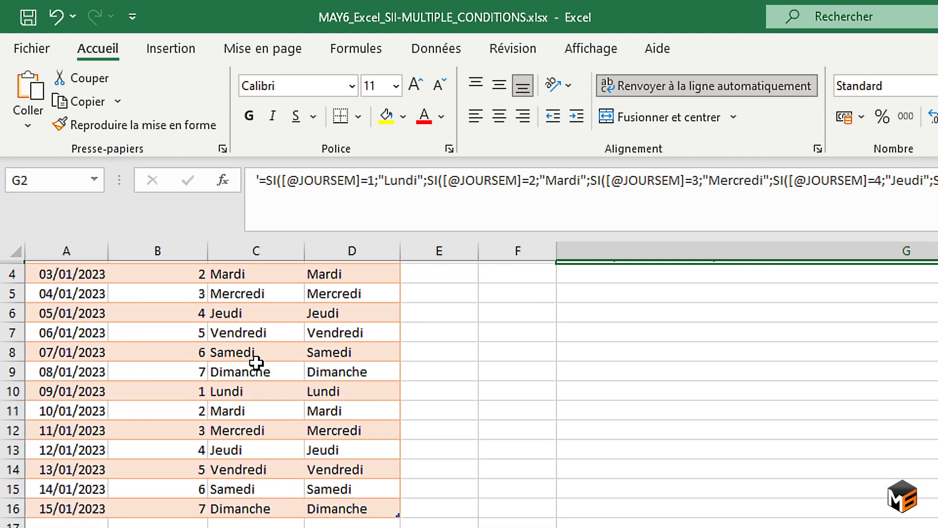
pyautogui.scroll(-3, 267, 361)
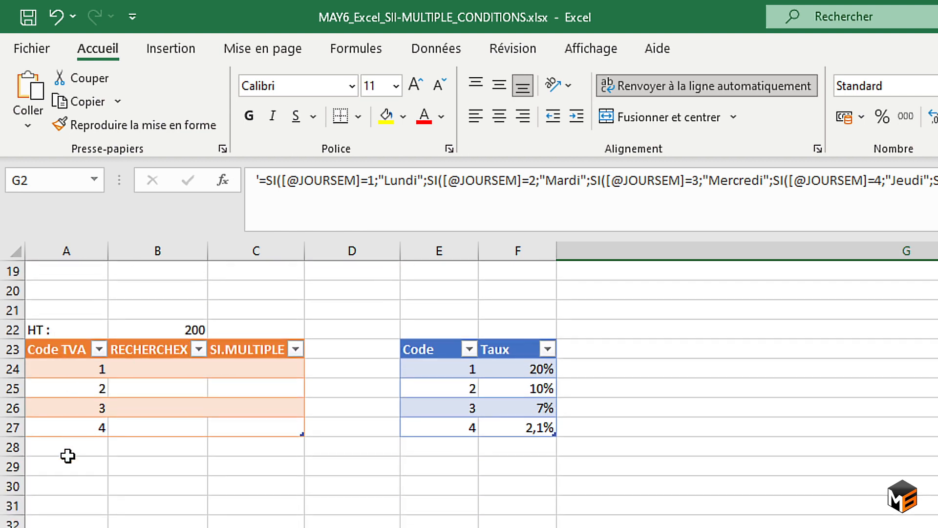
pyautogui.click(171, 330)
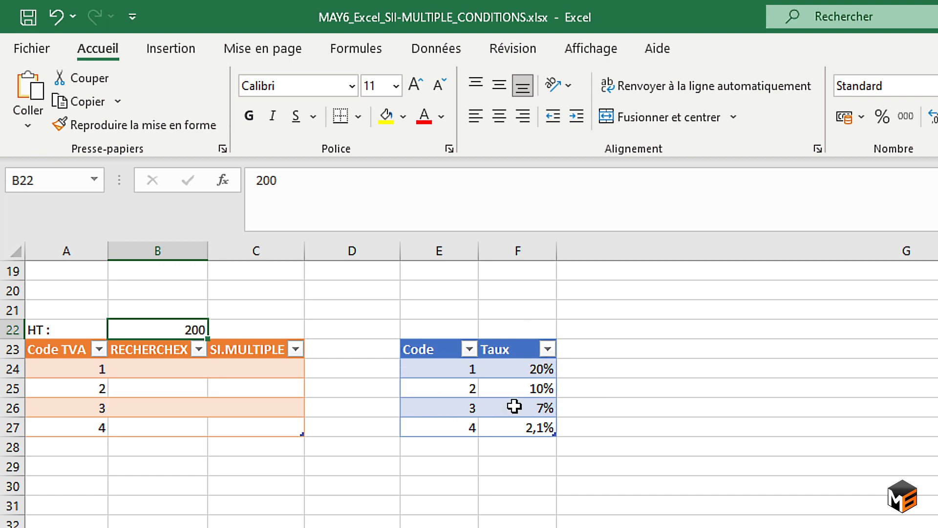
# Start a RECHERCHEX formula in B24 with the row's Code TVA as the lookup value.
pyautogui.click(146, 369)
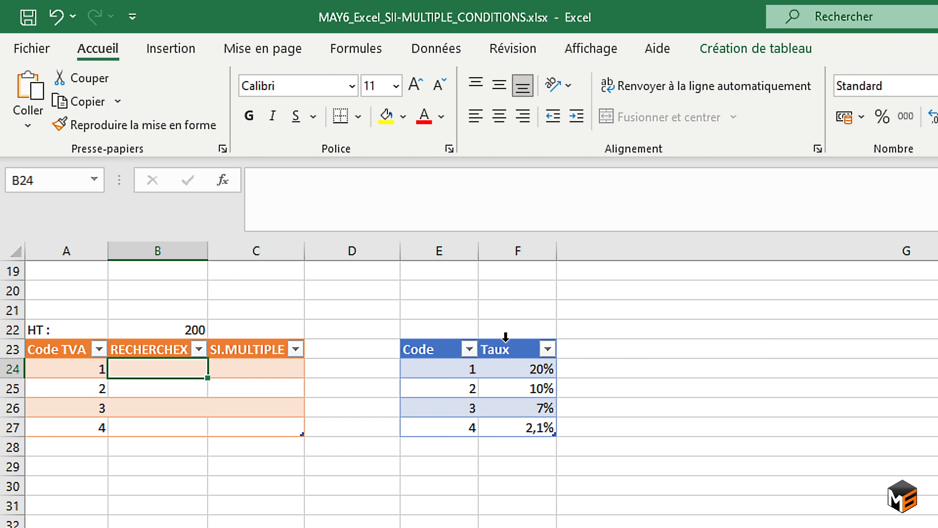
pyautogui.write('=')
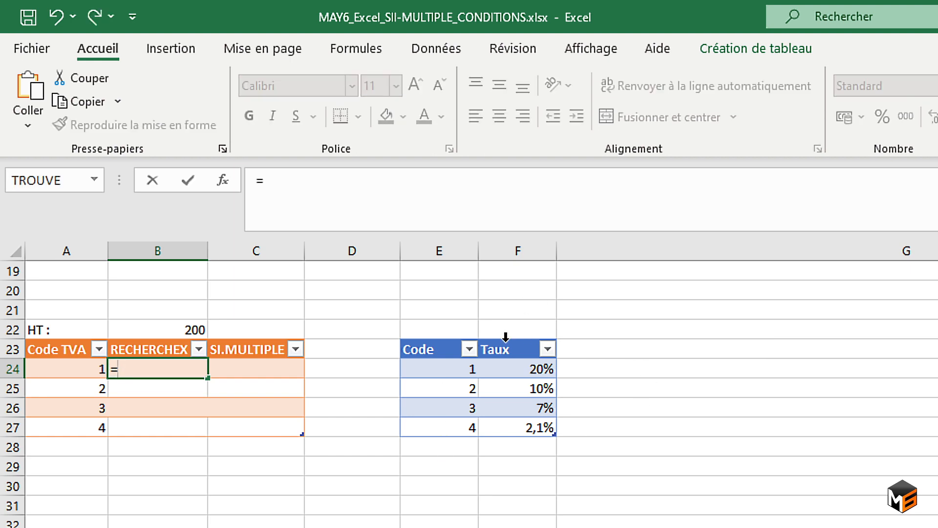
pyautogui.write('rec')
pyautogui.press('Down')
pyautogui.press('Down')
pyautogui.press('Down')
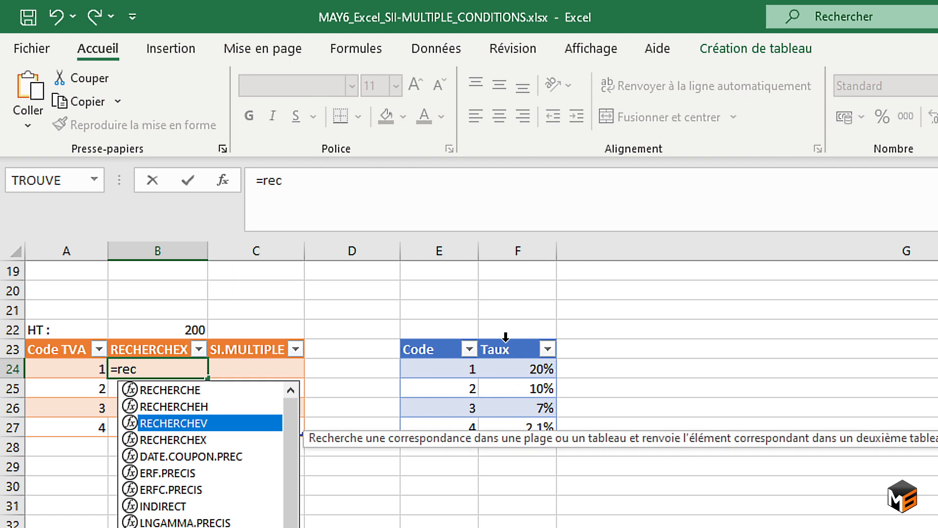
pyautogui.press('Tab')
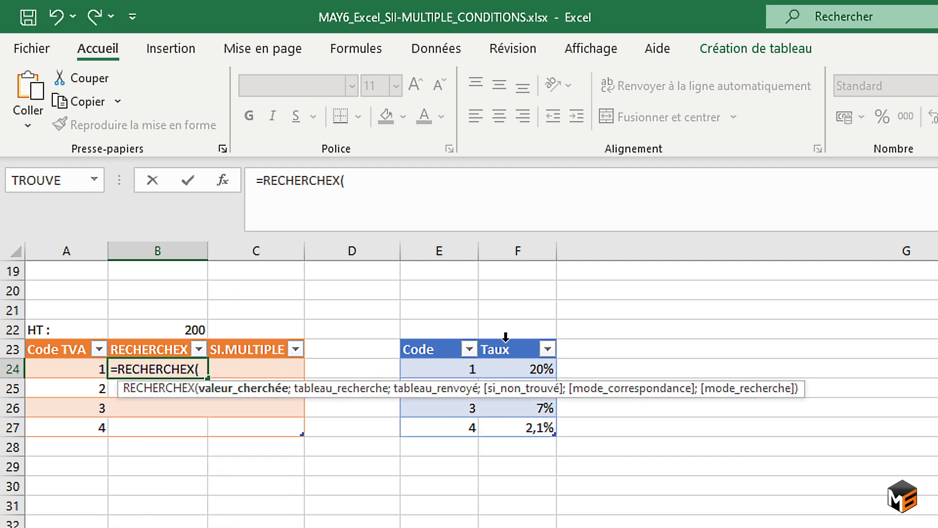
pyautogui.click(76, 369)
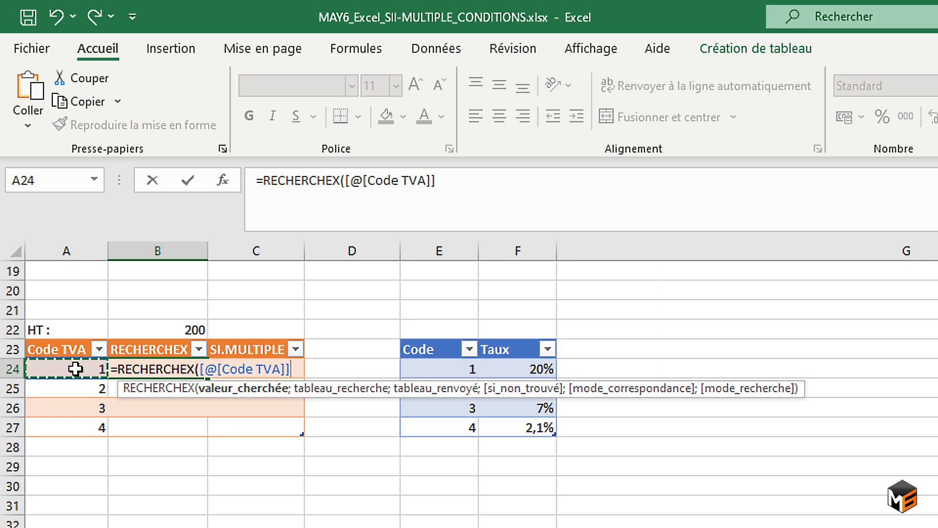
pyautogui.write(';')
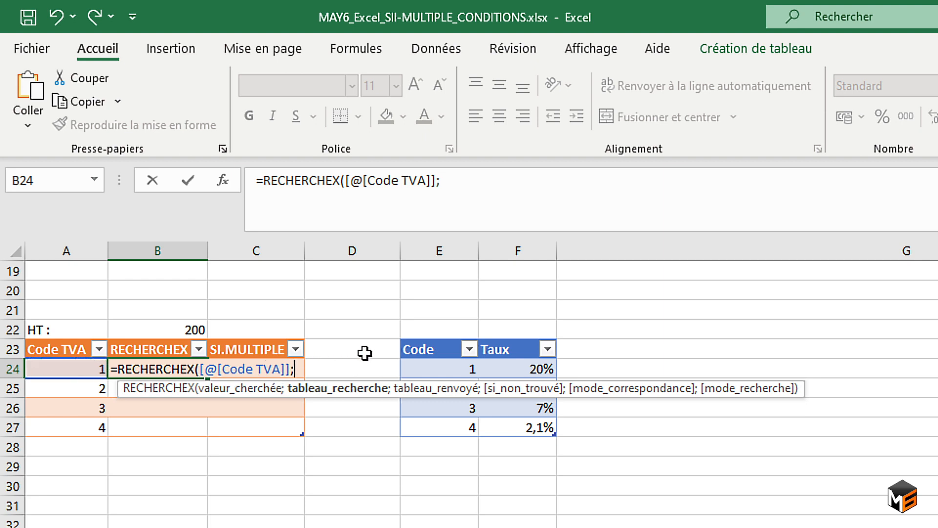
# Set the rate table's Code column as the lookup array and its Taux column as the return array, closing the RECHERCHEX function.
pyautogui.click(427, 341)
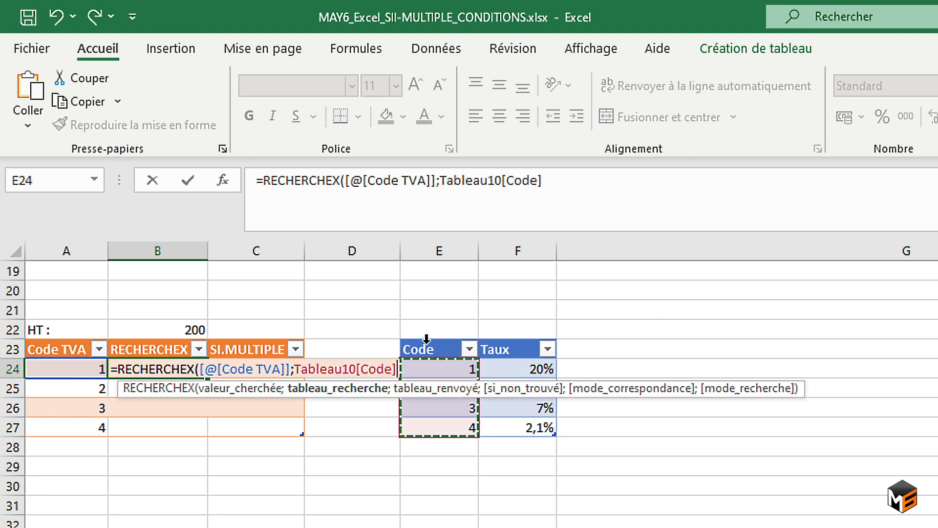
pyautogui.write(';')
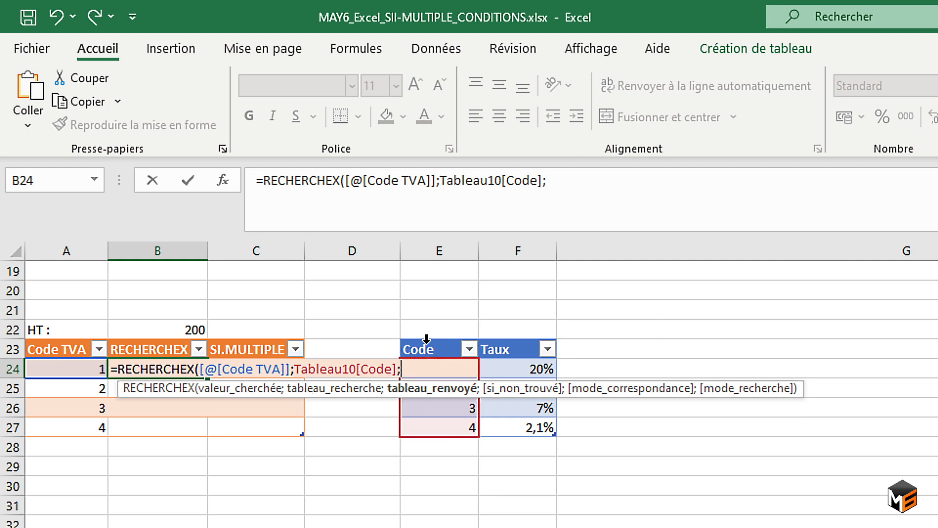
pyautogui.click(508, 341)
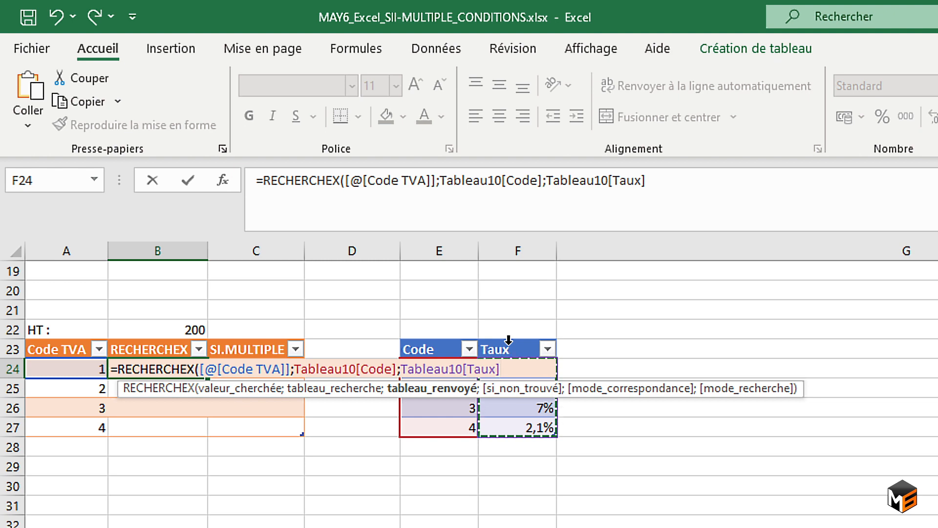
pyautogui.write(')')
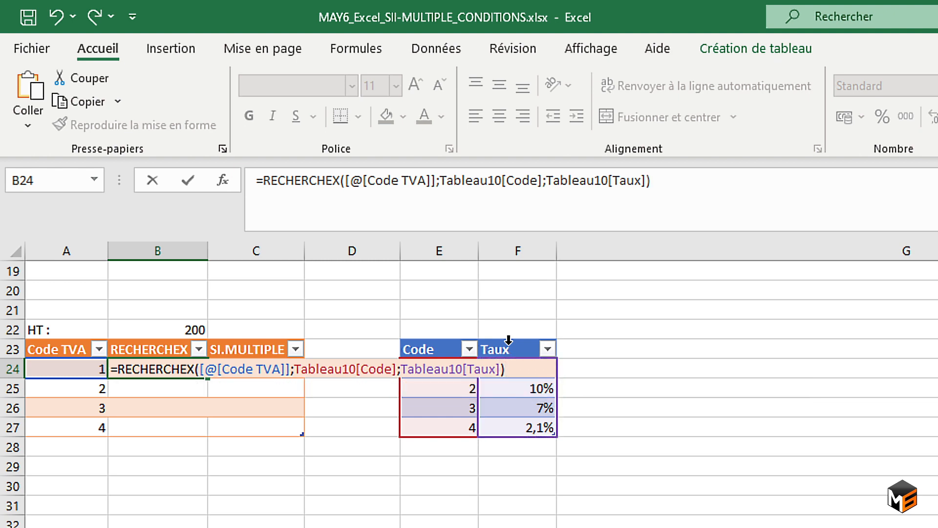
# Commit the RECHERCHEX formula and format the results in B24:B27 as percentages.
pyautogui.press('Return')
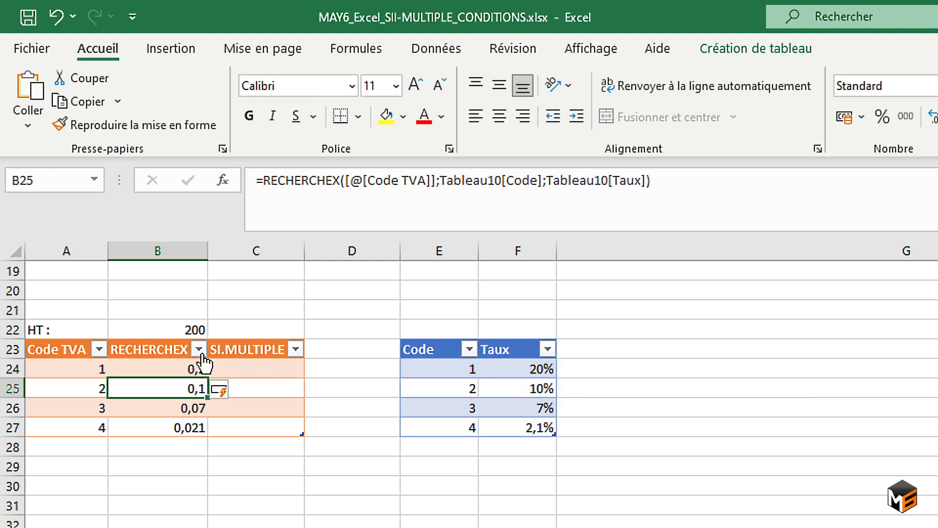
pyautogui.moveTo(190, 370); pyautogui.dragTo(194, 425)
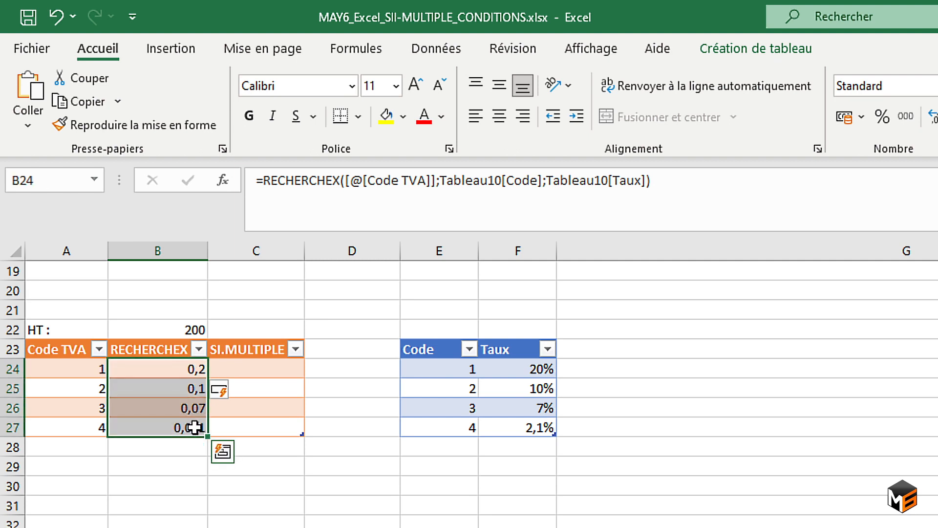
pyautogui.click(881, 118)
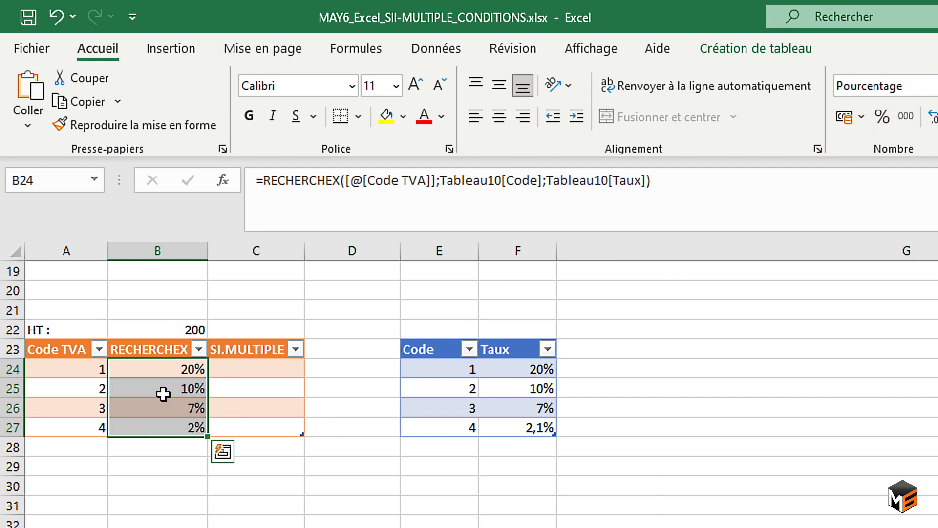
# Start a SI.MULTIPLE formula in C24 with the row's Code TVA as the expression to evaluate.
pyautogui.click(266, 371)
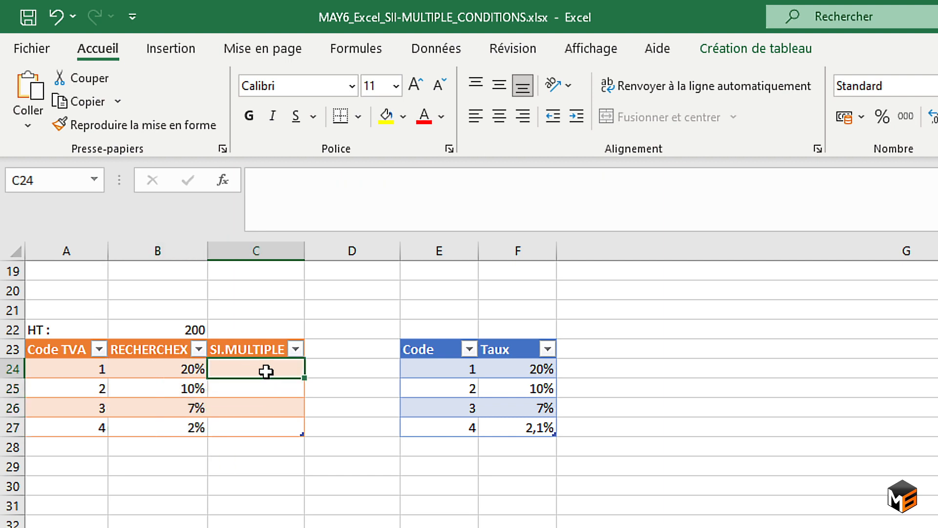
pyautogui.write('=si.')
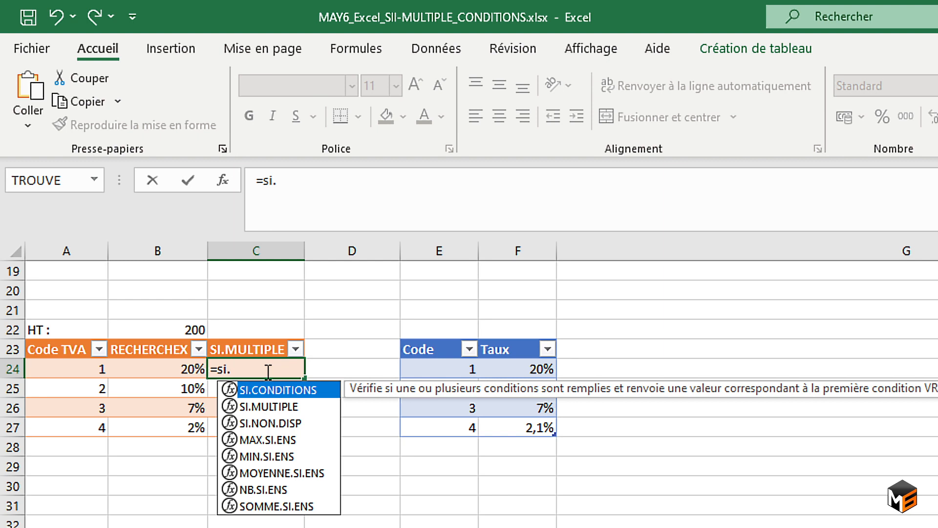
pyautogui.press('Down')
pyautogui.press('Tab')
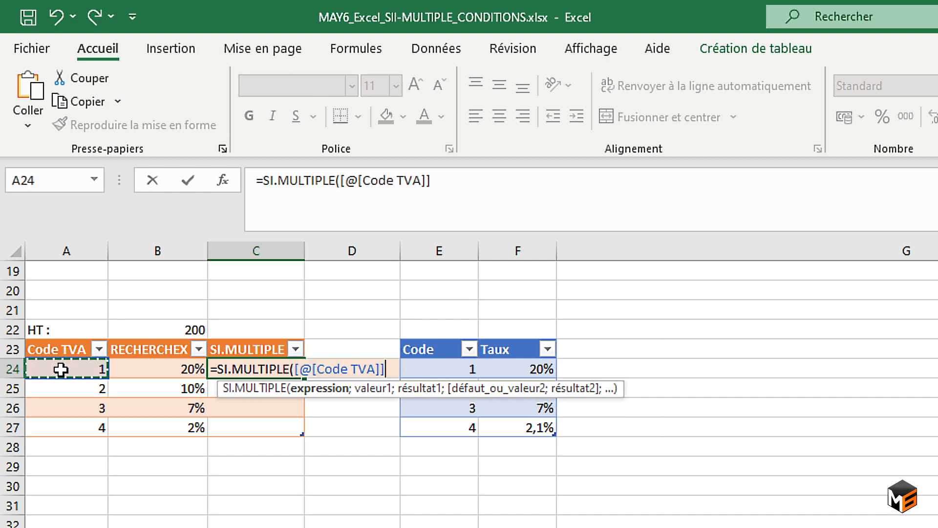
pyautogui.write(';')
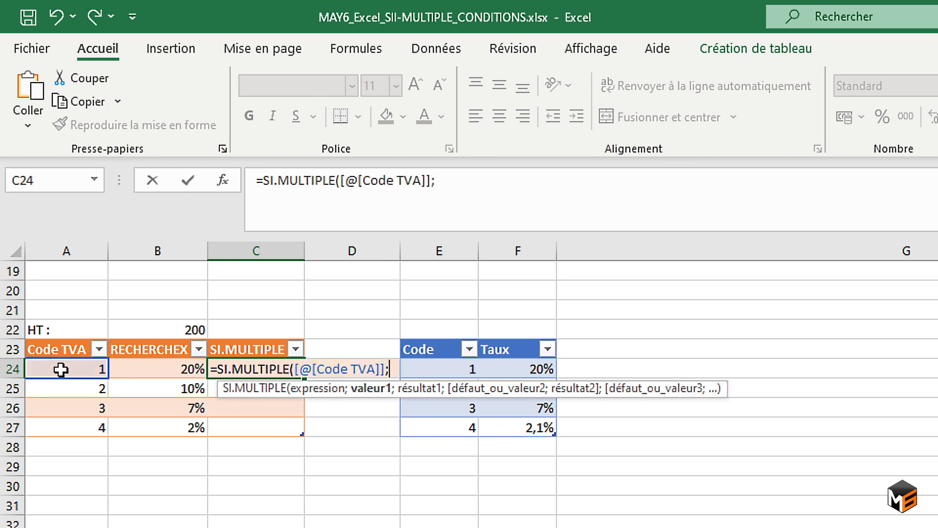
pyautogui.write('1;"')
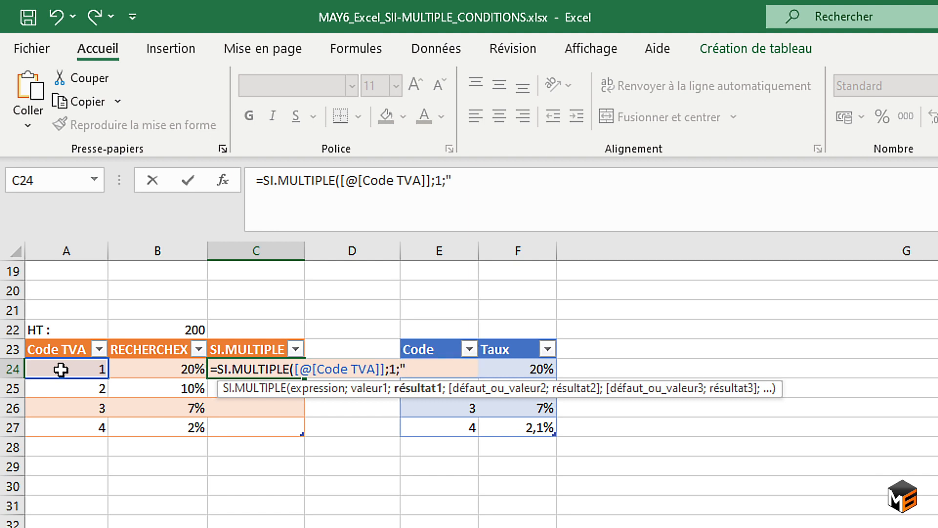
pyautogui.write('0,2')
# Add the first two value/result pairs to SI.MULTIPLE: 1 returns 0,2 and 2 returns 0,1.
pyautogui.press('BackSpace')
pyautogui.press('BackSpace')
pyautogui.press('BackSpace')
pyautogui.press('BackSpace')
pyautogui.write('0,2;2')
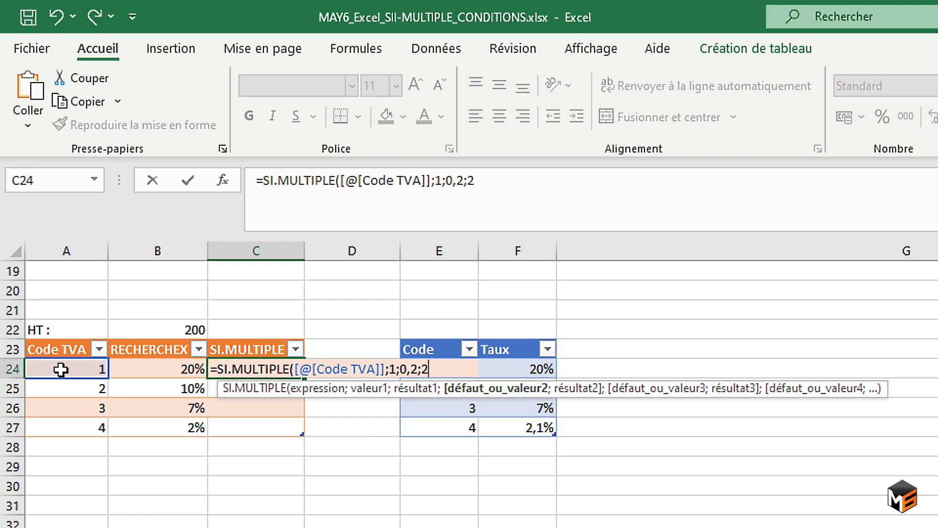
pyautogui.write(';')
pyautogui.write('0,')
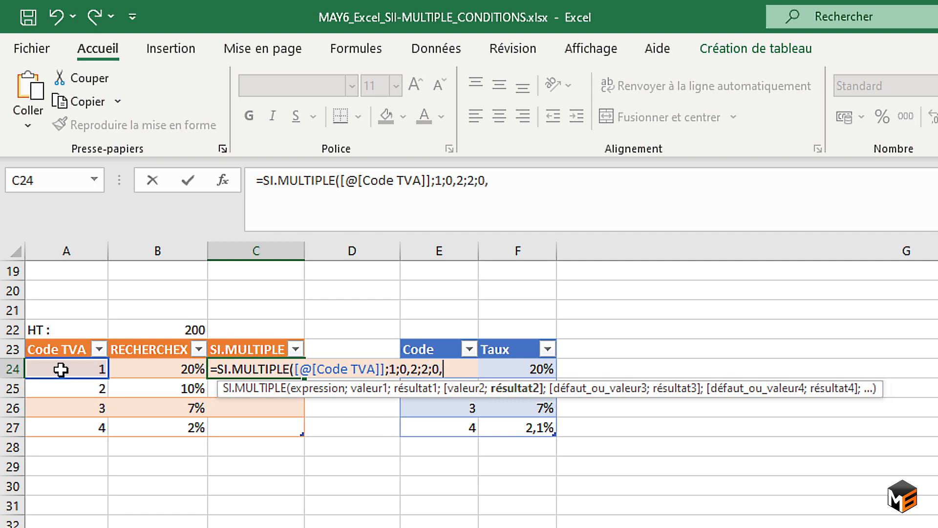
pyautogui.write('1;')
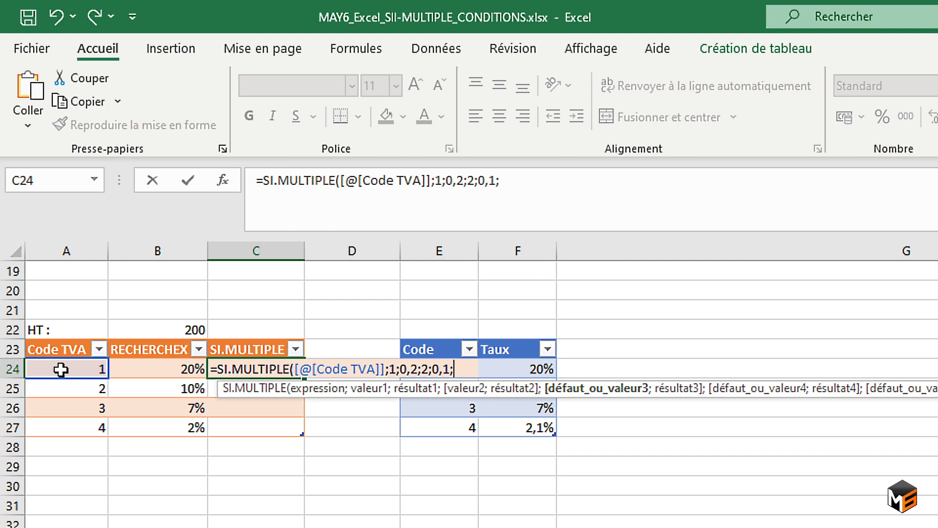
pyautogui.write('3;0,07')
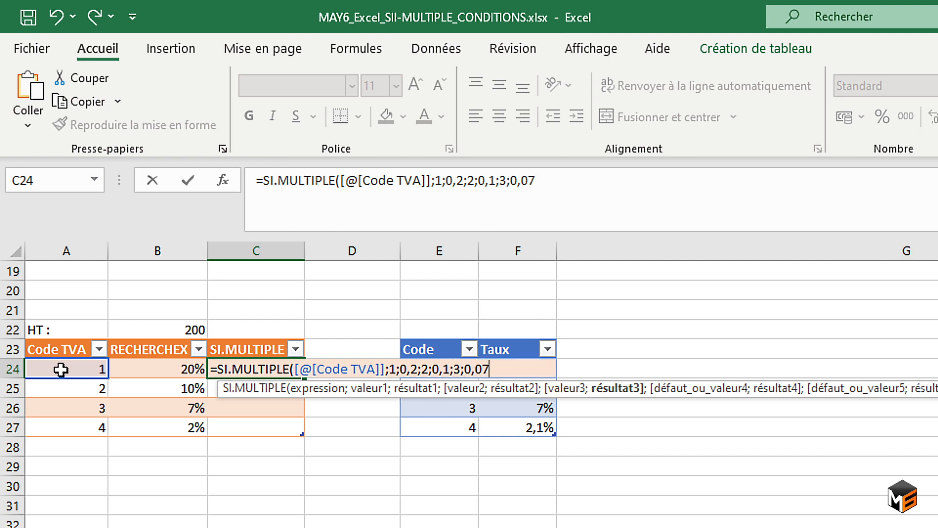
pyautogui.write(';4')
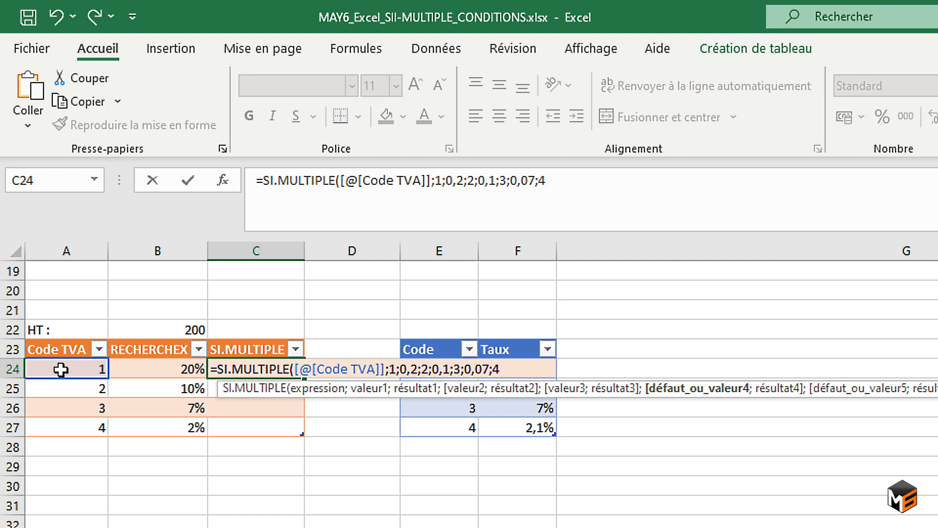
pyautogui.write(';0,021')
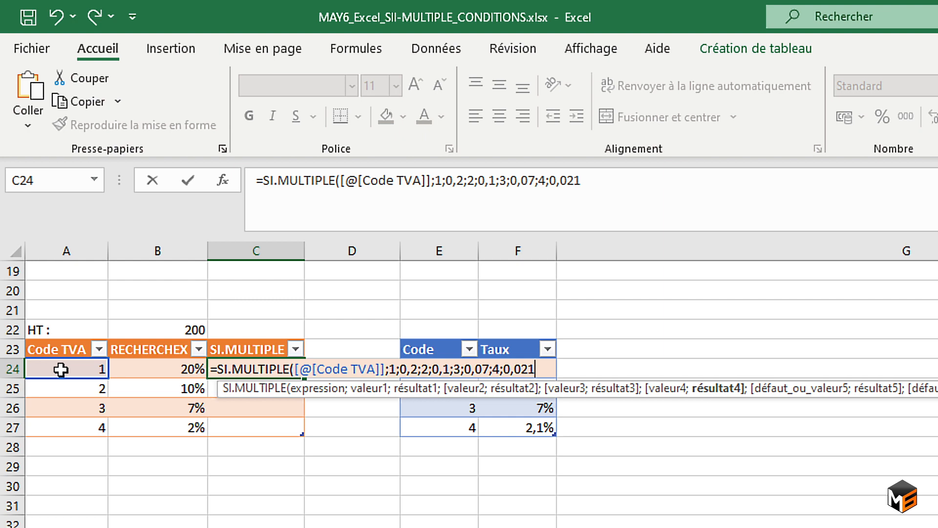
pyautogui.write(';')
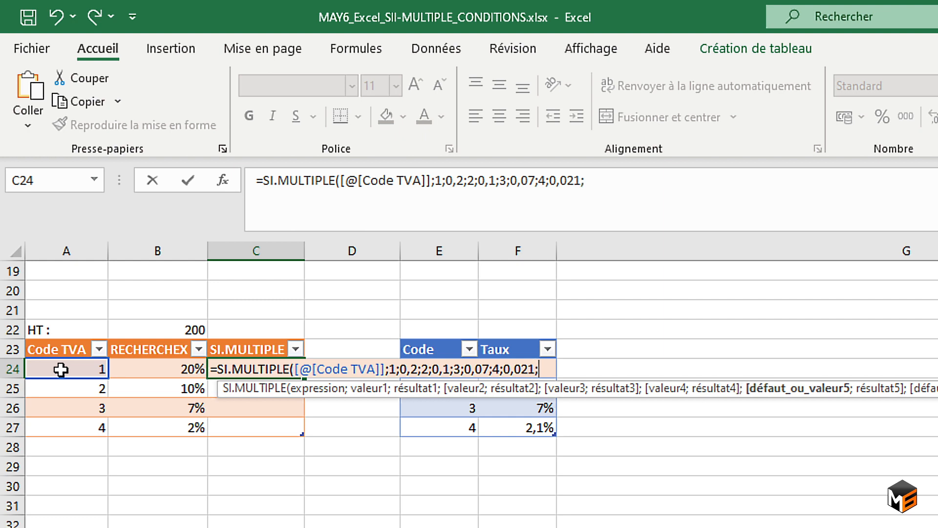
pyautogui.write('"Erreur')
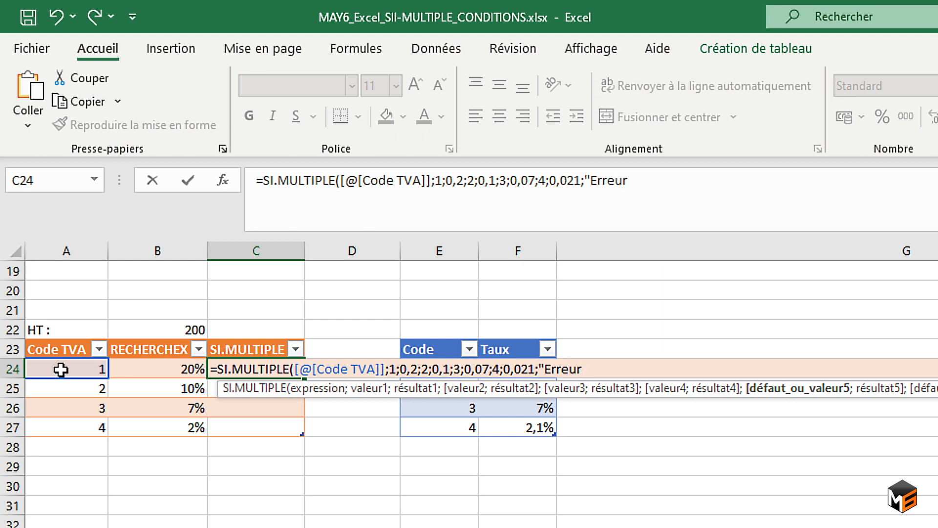
pyautogui.write('")')
# Complete the SI.MULTIPLE formula with "Erreur" as the default result and format C24:C27 as percentages.
pyautogui.press('Return')
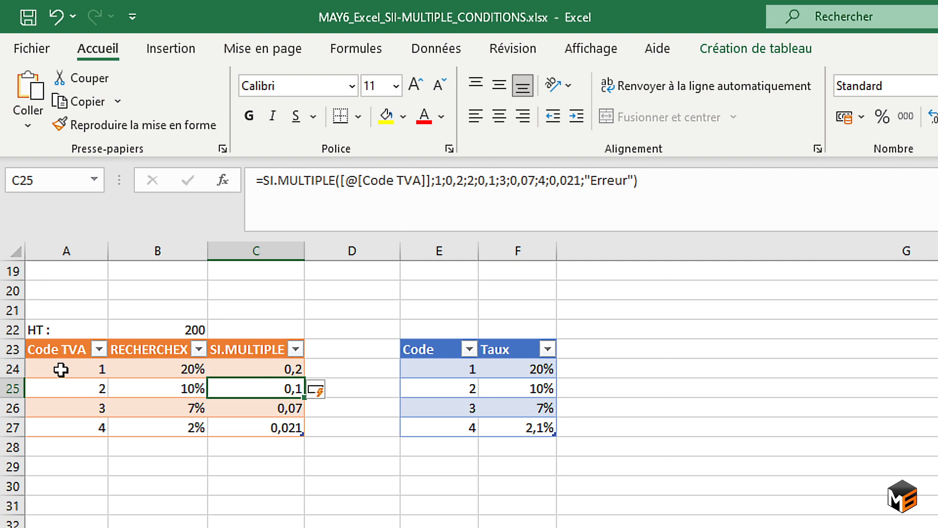
pyautogui.moveTo(255, 375); pyautogui.dragTo(249, 433)
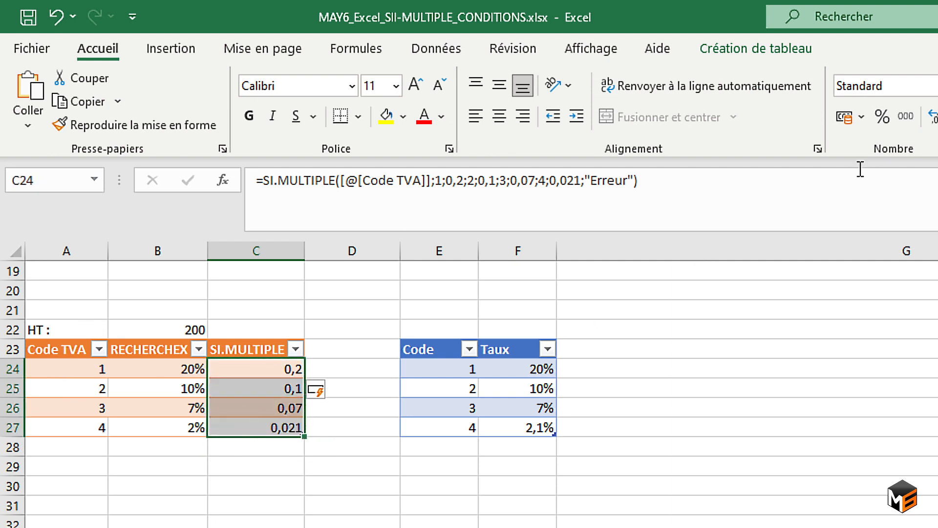
pyautogui.click(881, 120)
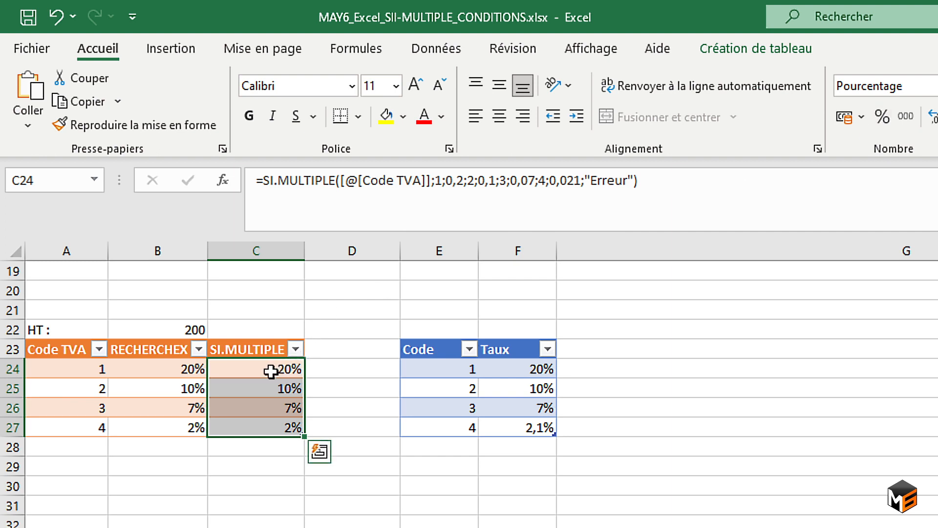
# Compare the RECHERCHEX formula in B24 with the SI.MULTIPLE formula in C24.
pyautogui.click(191, 369)
pyautogui.click(245, 370)
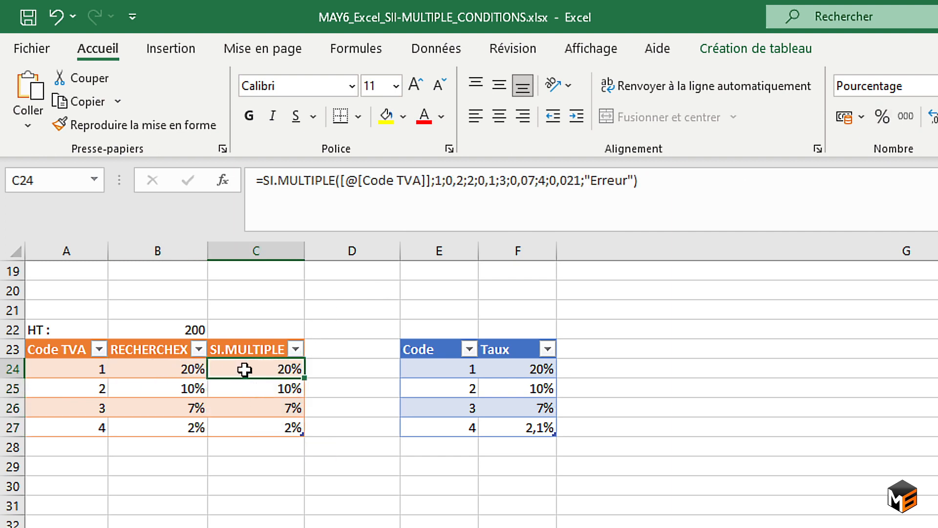
pyautogui.click(179, 370)
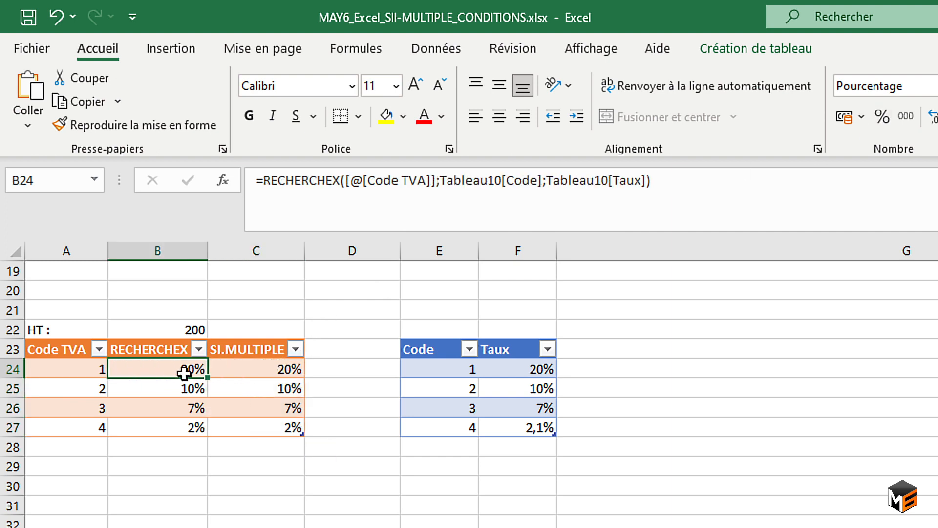
pyautogui.click(227, 372)
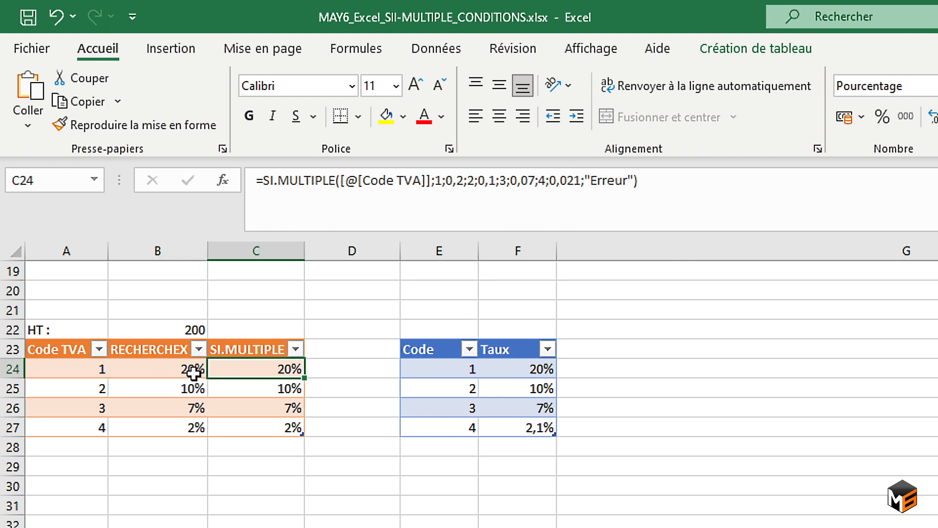
pyautogui.click(152, 371)
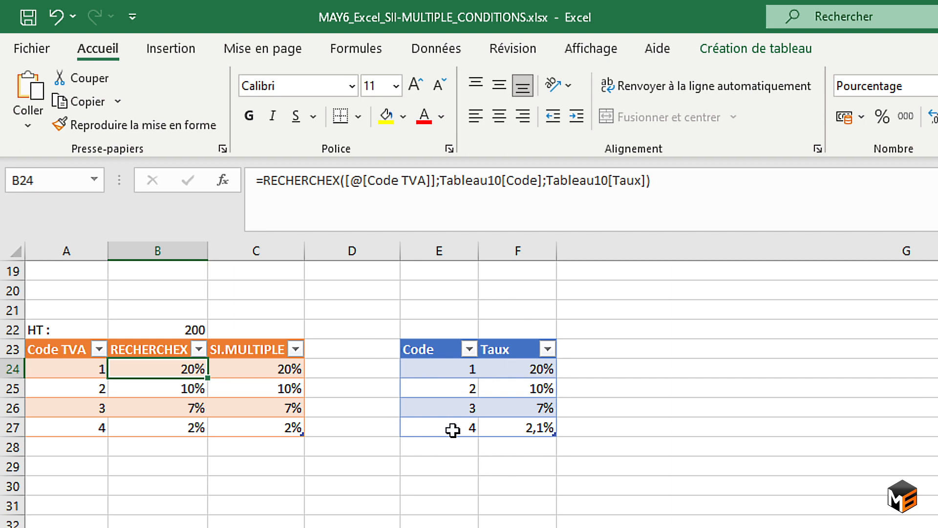
pyautogui.click(269, 365)
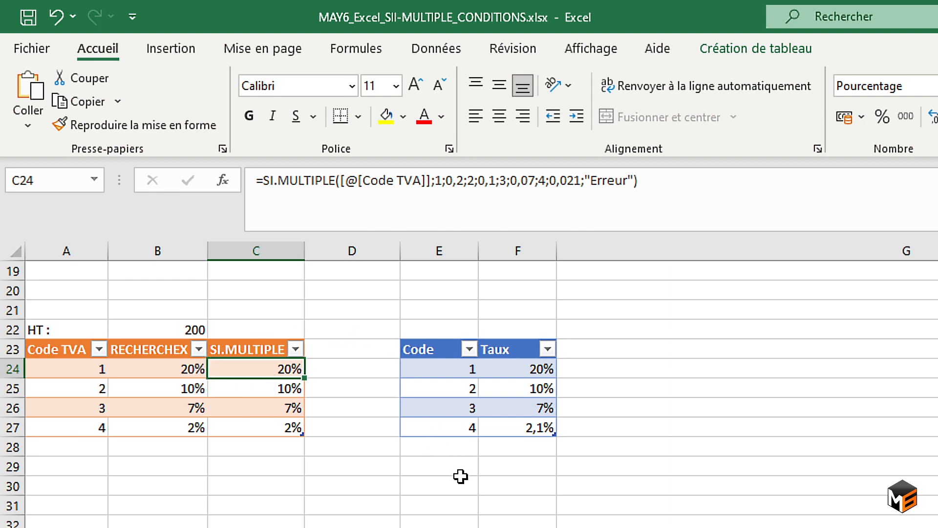
pyautogui.scroll(1, 461, 476)
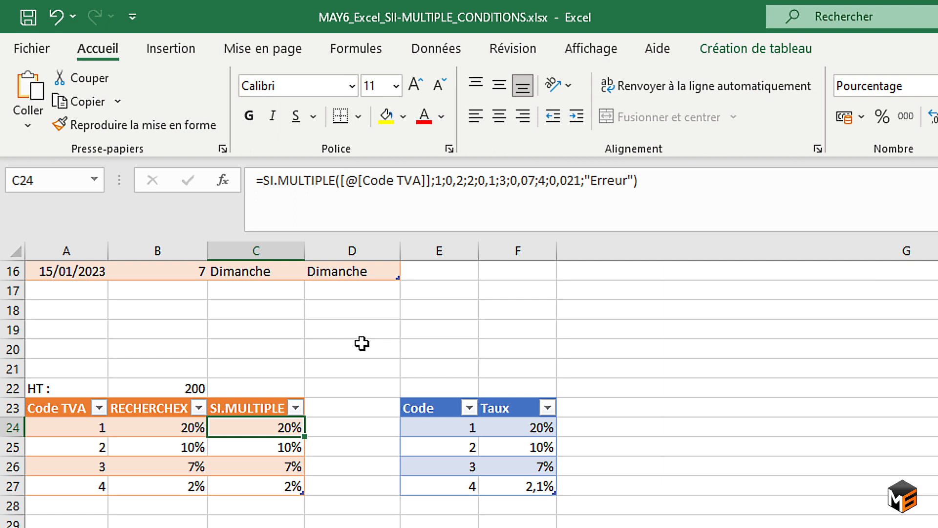
pyautogui.scroll(-1, 362, 344)
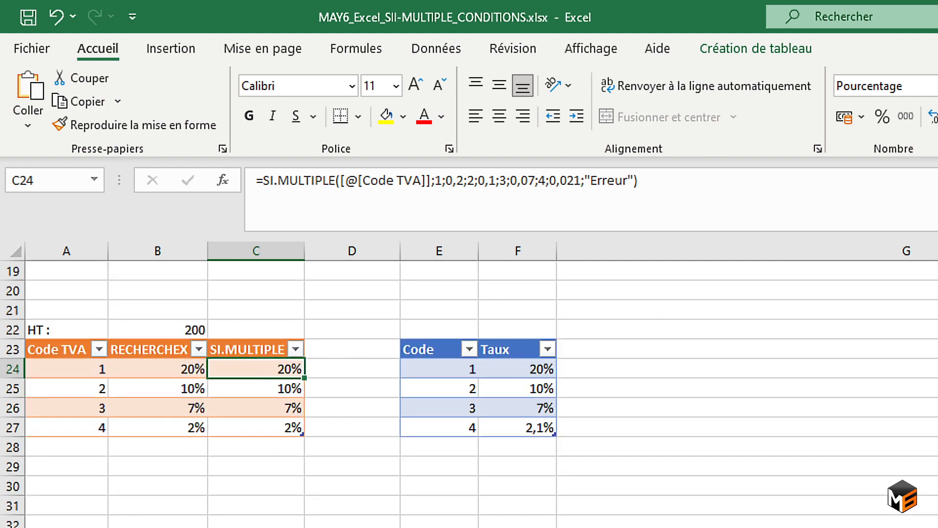
# On the next sheet, start a SI.CONDITIONS formula in B2 whose first test is the row's Stocks value >=50.
pyautogui.hotkey('ctrl', 'pagedown')
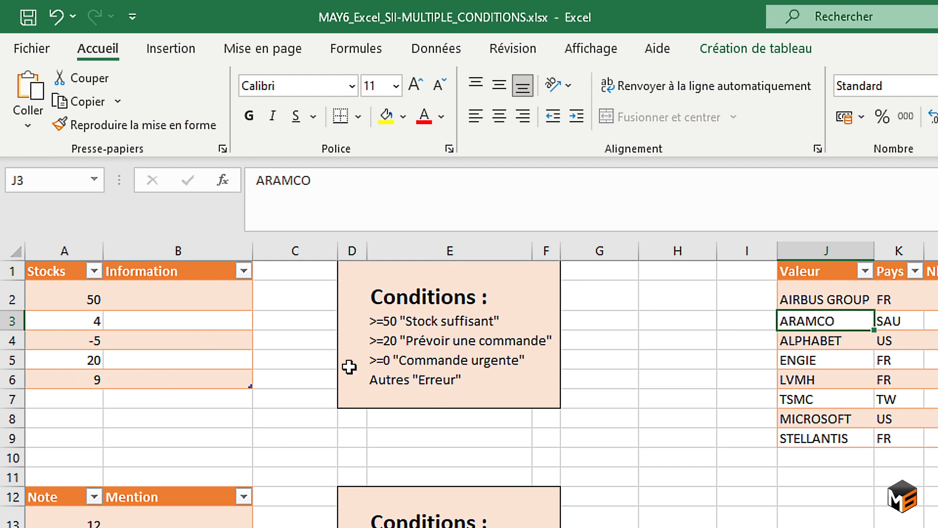
pyautogui.click(178, 298)
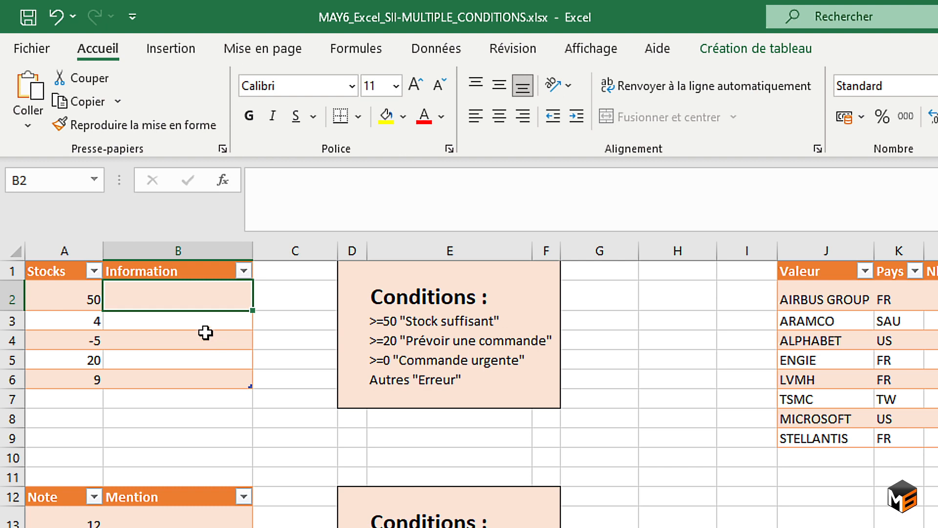
pyautogui.write('=si.con')
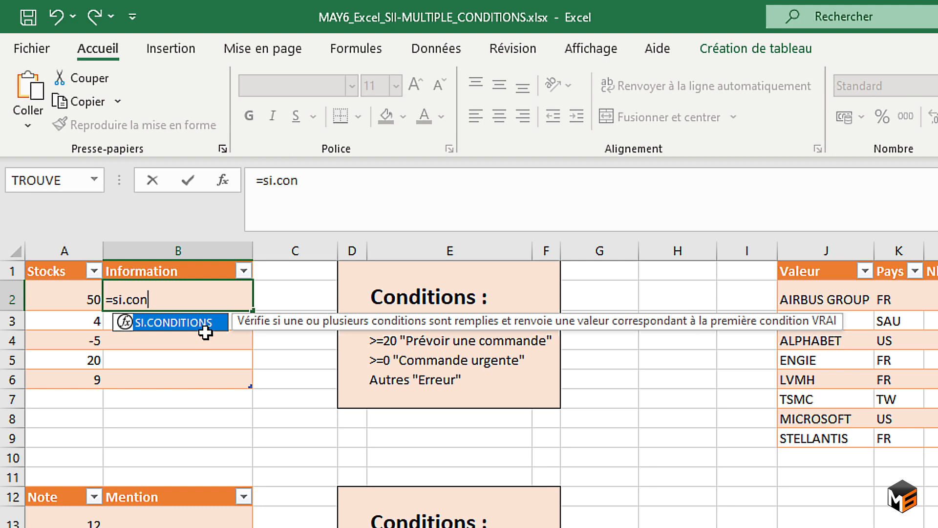
pyautogui.press('Tab')
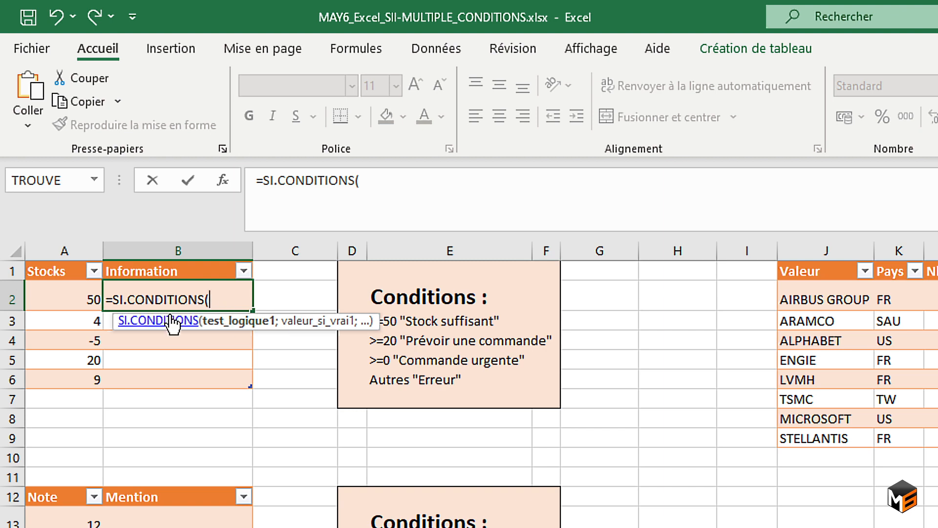
pyautogui.click(81, 296)
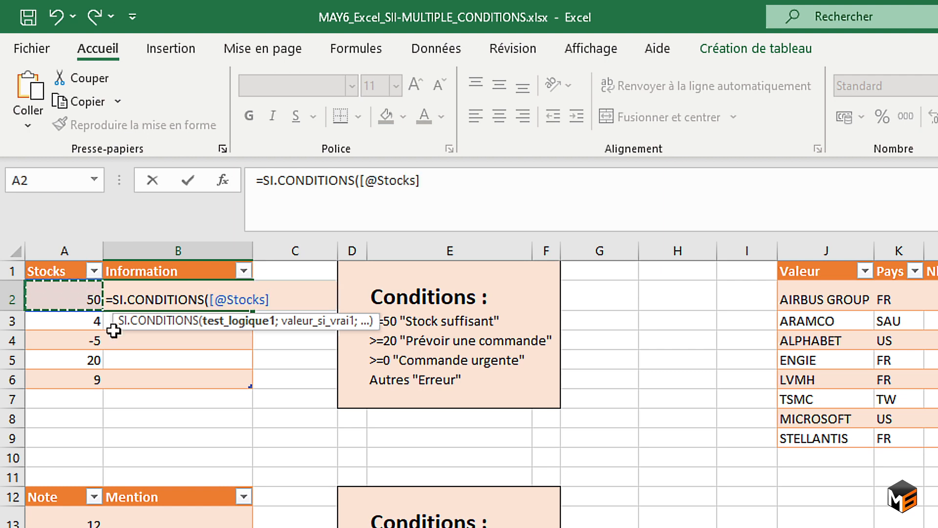
pyautogui.write('>=50')
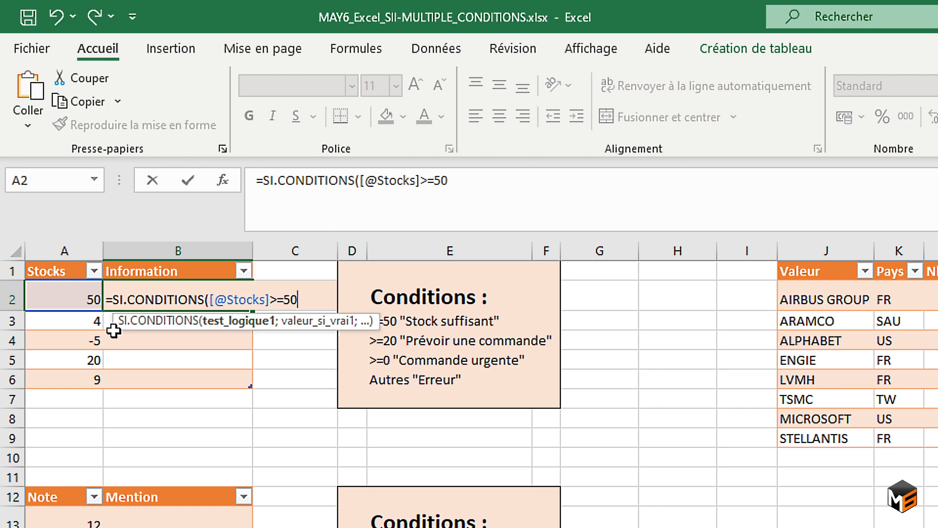
pyautogui.write(';')
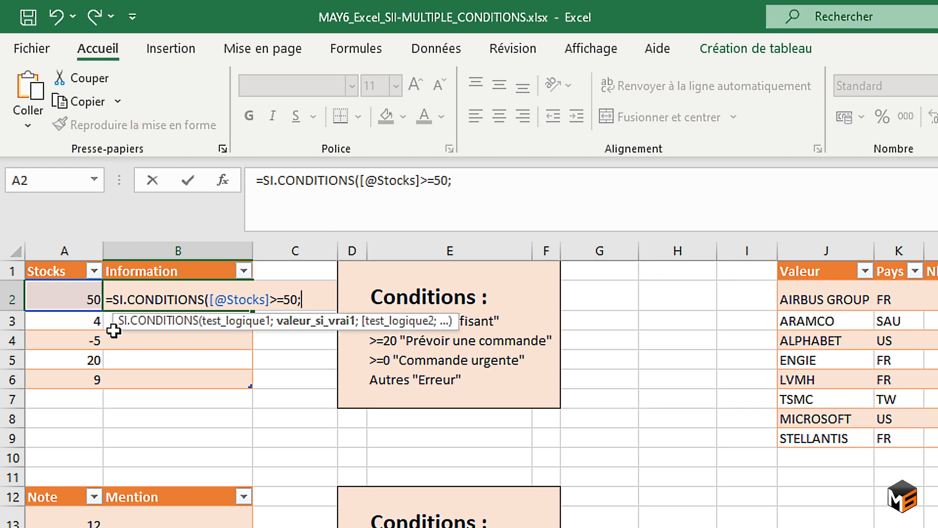
pyautogui.write('"Sotck su')
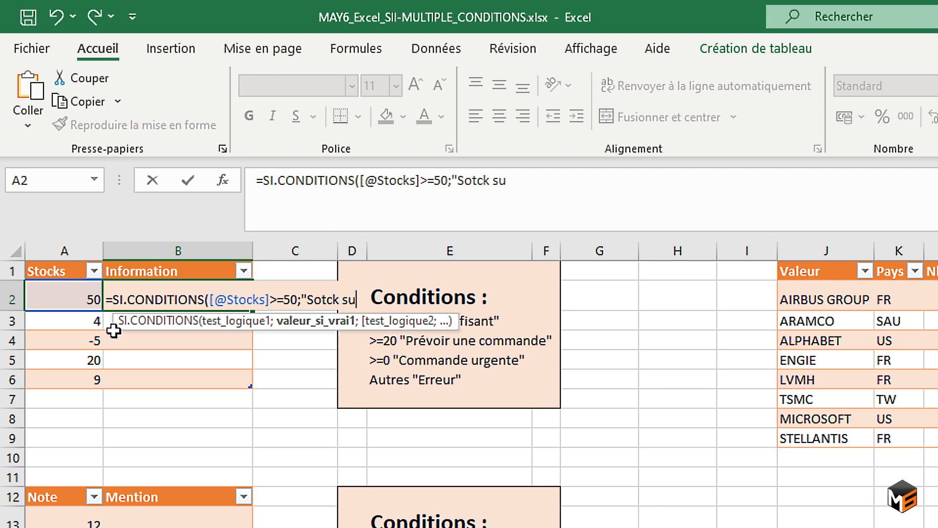
pyautogui.write('ffisant"')
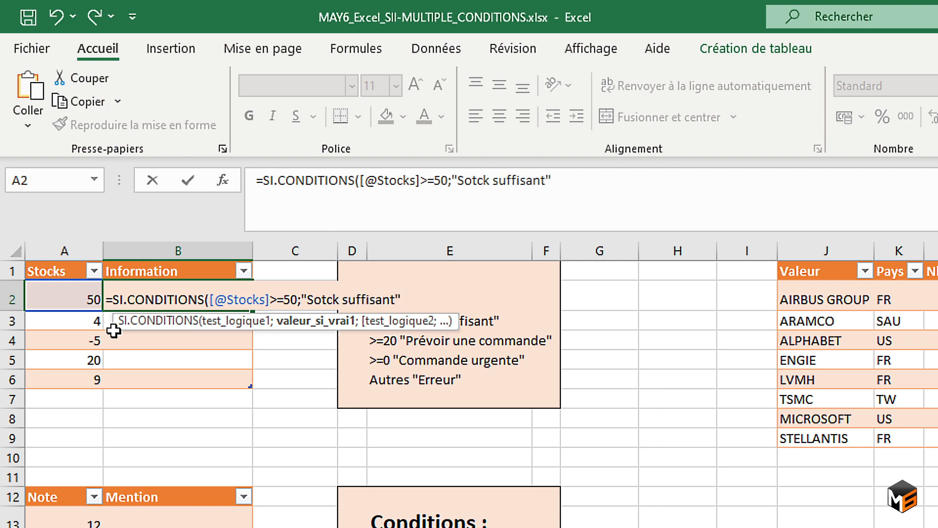
pyautogui.write(';')
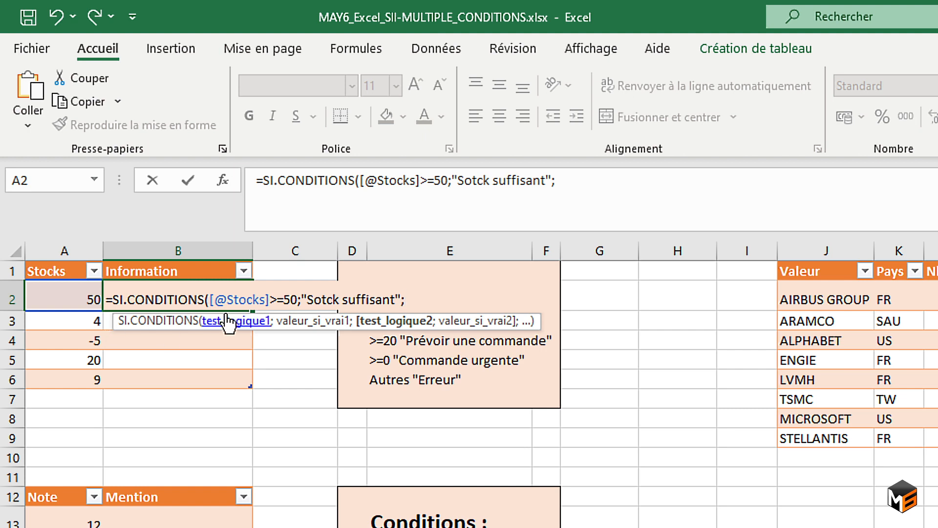
# Correct the first result text in the B2 SI.CONDITIONS formula to "Stock suffisant" and continue to the second test.
pyautogui.click(323, 299)
pyautogui.press('Delete')
pyautogui.press('Left')
pyautogui.write('t')
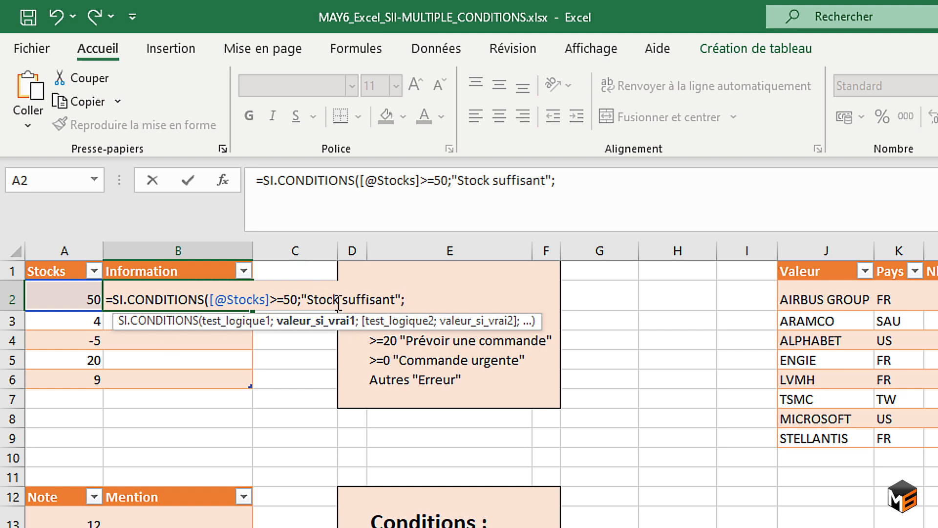
pyautogui.press('End')
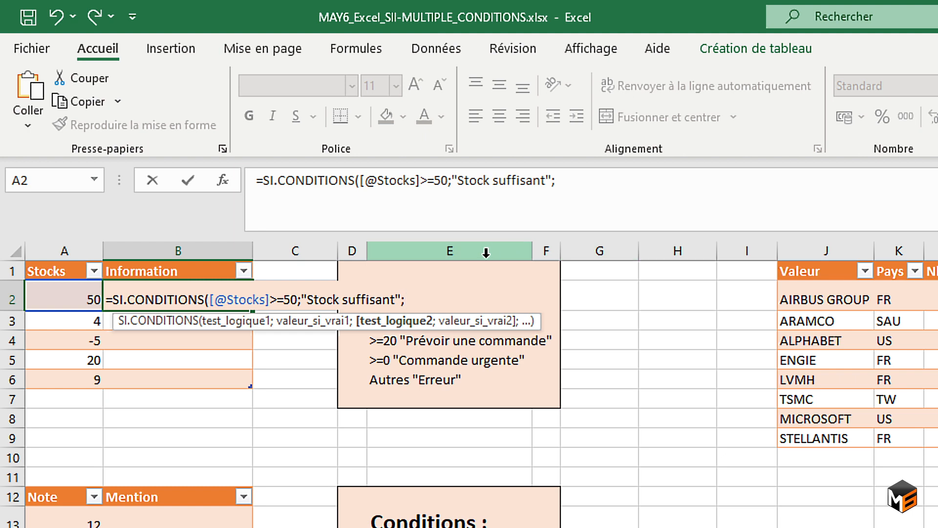
# Add a second test to the formula: the row's Stocks value >=20 gives "Prévoir une commande".
pyautogui.click(58, 300)
pyautogui.write('>=20')
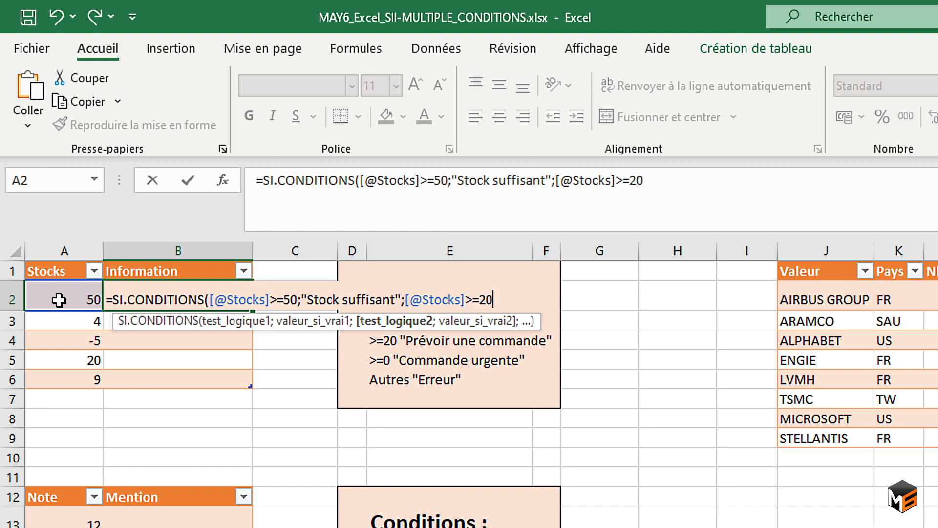
pyautogui.write(';')
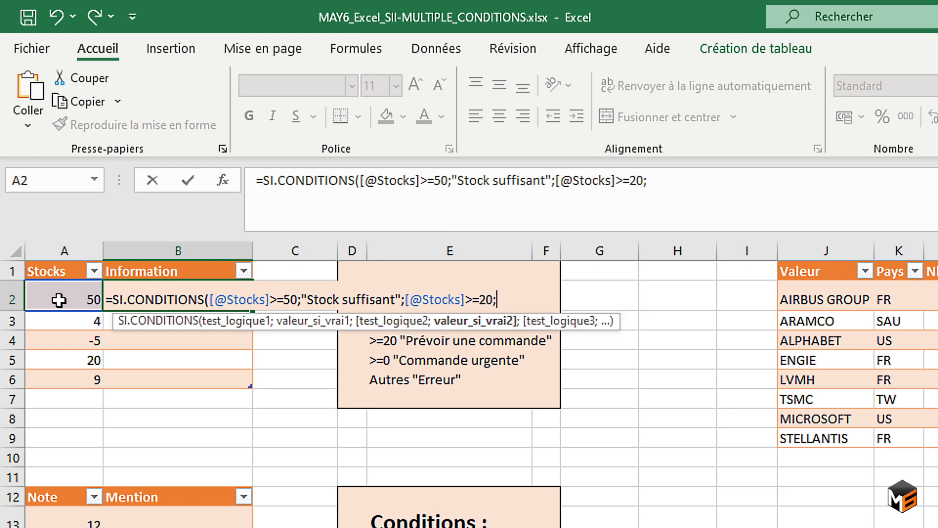
pyautogui.write('"Prévoir une commande')
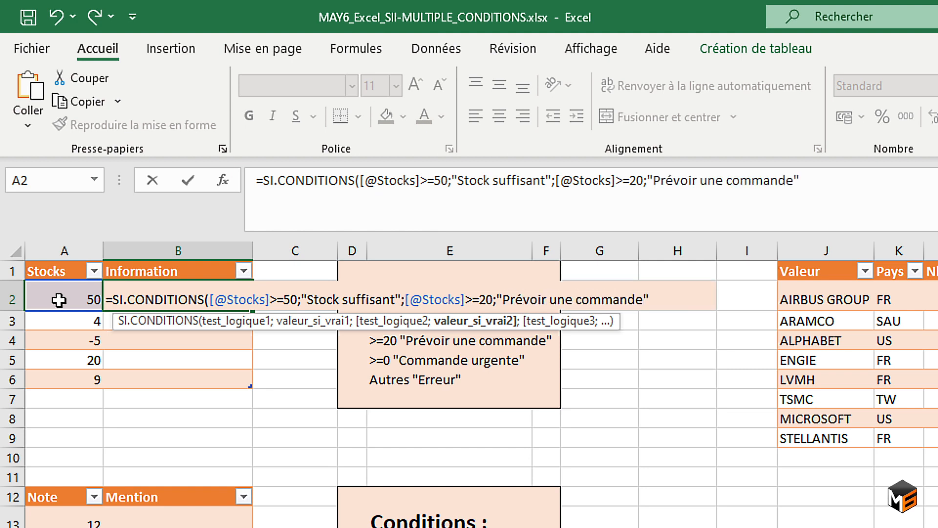
pyautogui.write('";')
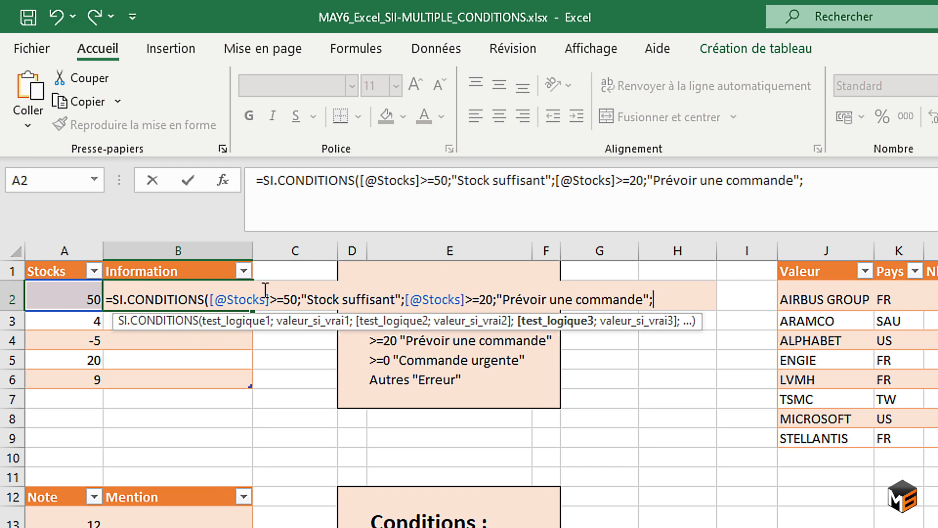
# Add a third test to the formula, entering the row's Stocks value =>0 with the result "Commande urgente".
pyautogui.click(54, 298)
pyautogui.write('=')
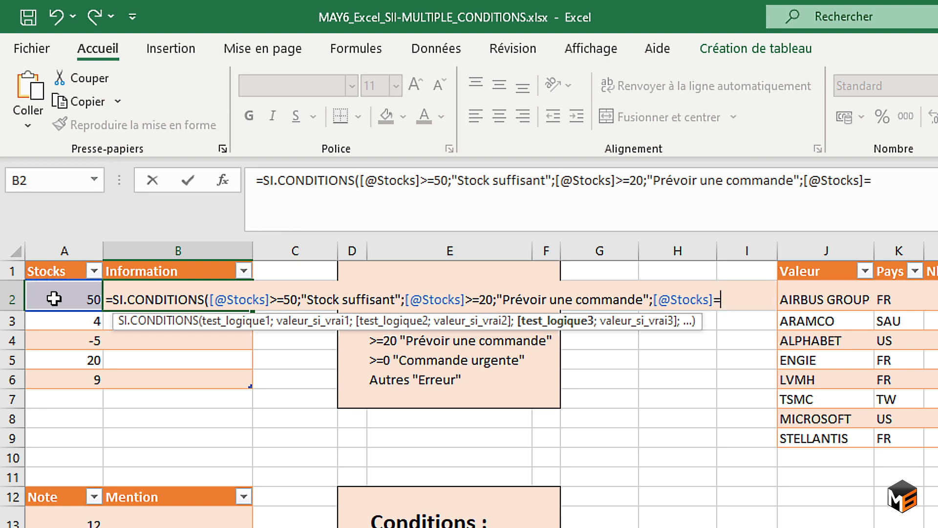
pyautogui.write('>0;')
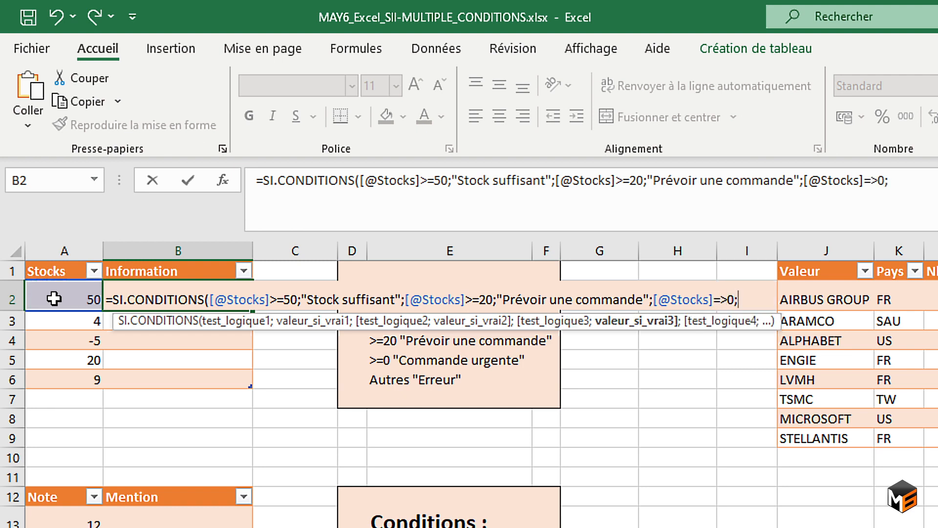
pyautogui.write('"Commande')
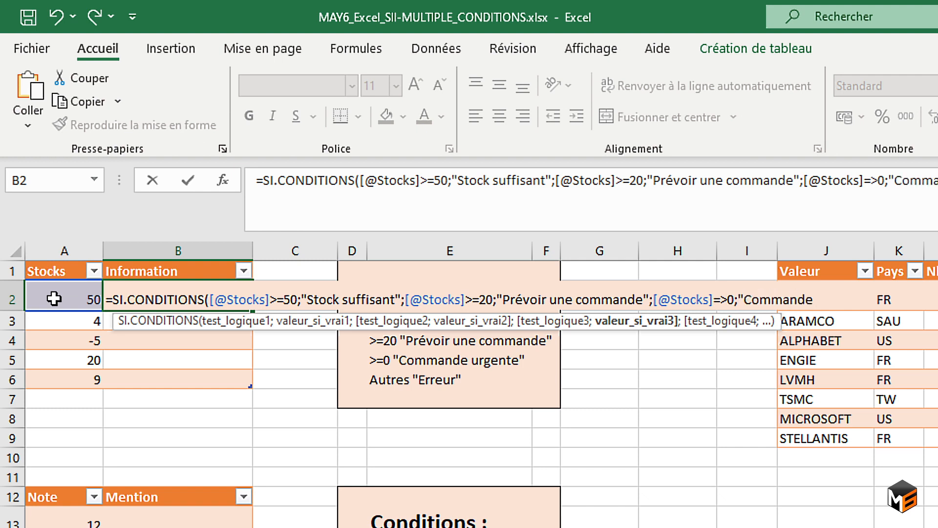
pyautogui.write(' urgente"')
# Add VRAI as the fourth test with "Erreur" as its result, and close the SI.CONDITIONS function.
pyautogui.write(';VRAI')
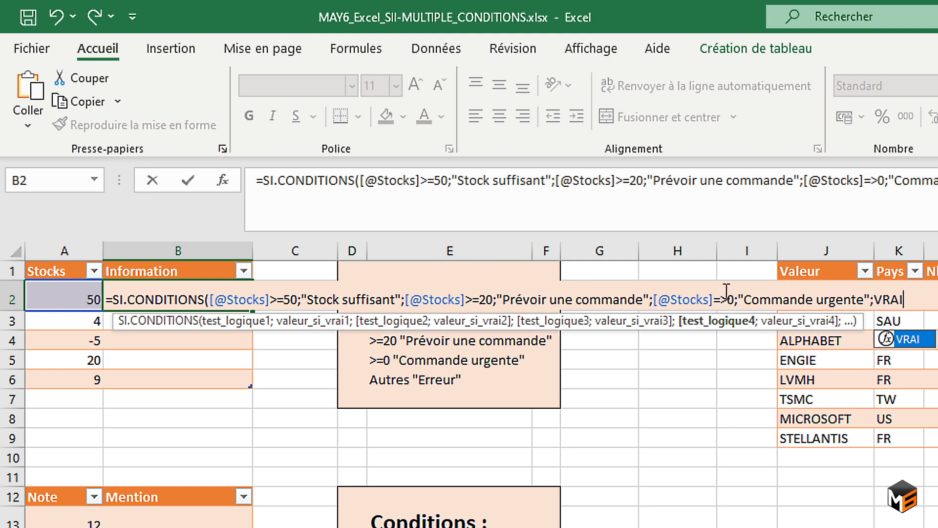
pyautogui.write(';')
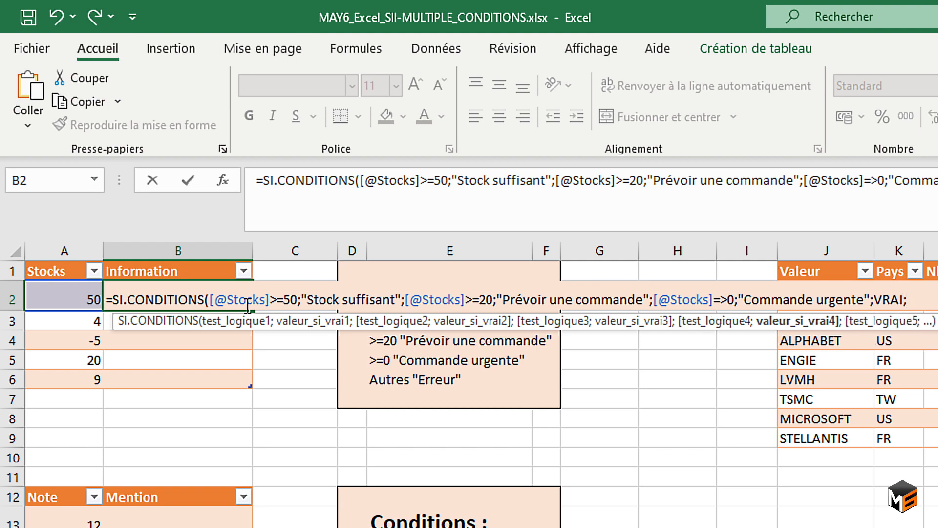
pyautogui.write('"')
pyautogui.write('Erre')
pyautogui.write(')')
pyautogui.click(727, 292)
pyautogui.press('BackSpace')
pyautogui.press('BackSpace')
pyautogui.write('>')
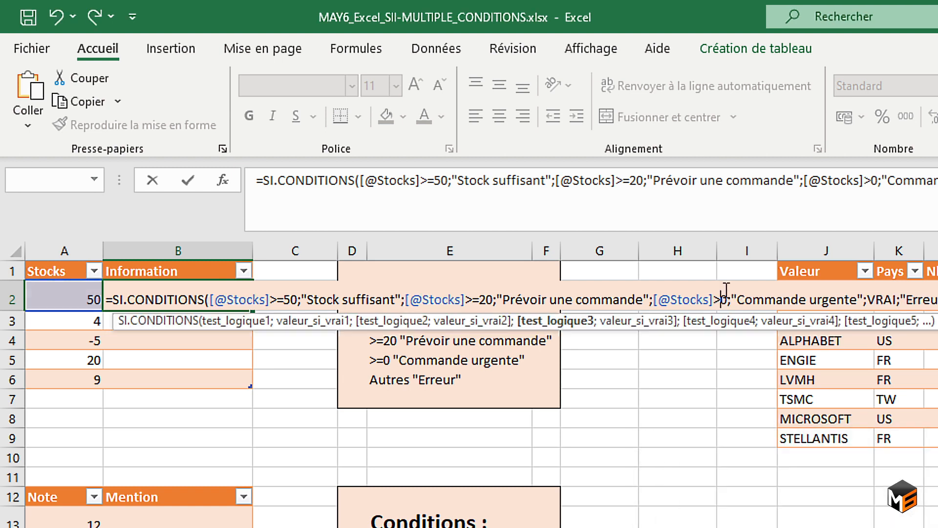
pyautogui.write('=')
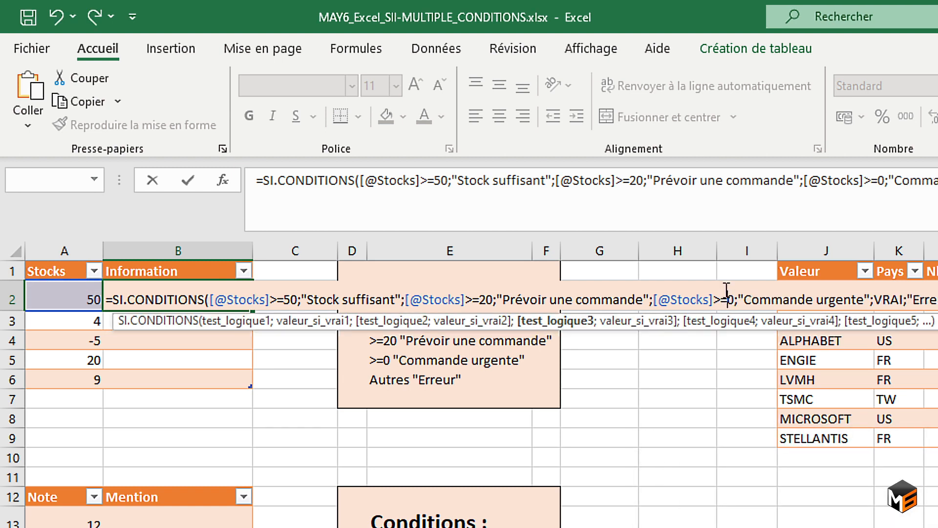
pyautogui.press('Return')
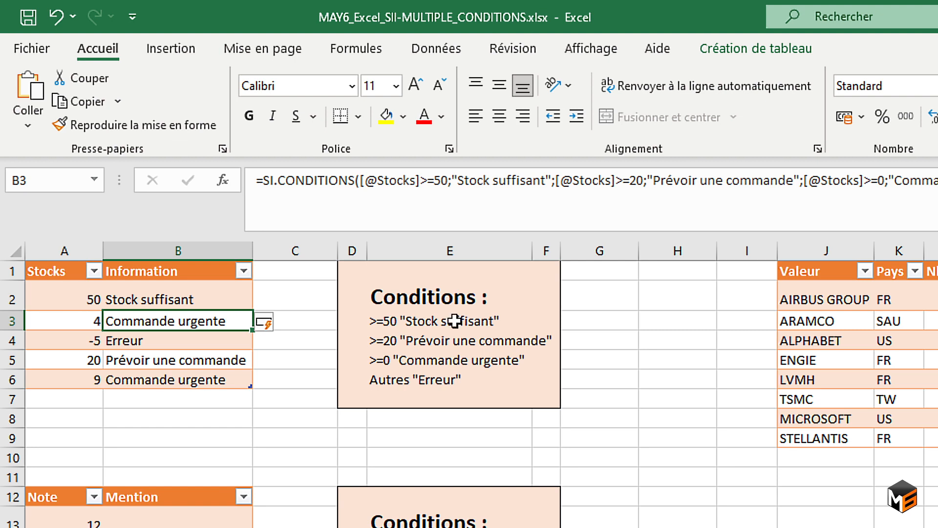
# Set the Stocks value in A5 to 31 to test the formula's second threshold.
pyautogui.click(149, 302)
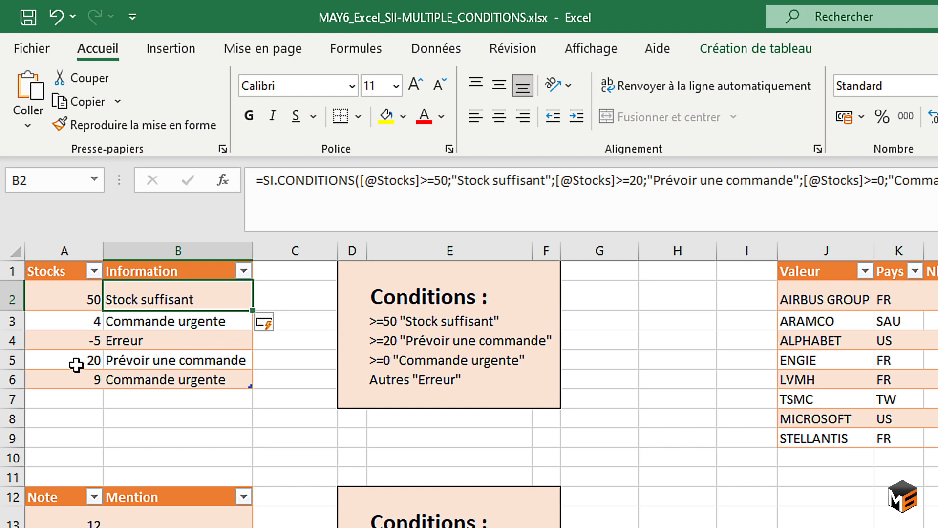
pyautogui.moveTo(76, 364); pyautogui.dragTo(133, 358)
pyautogui.click(98, 361)
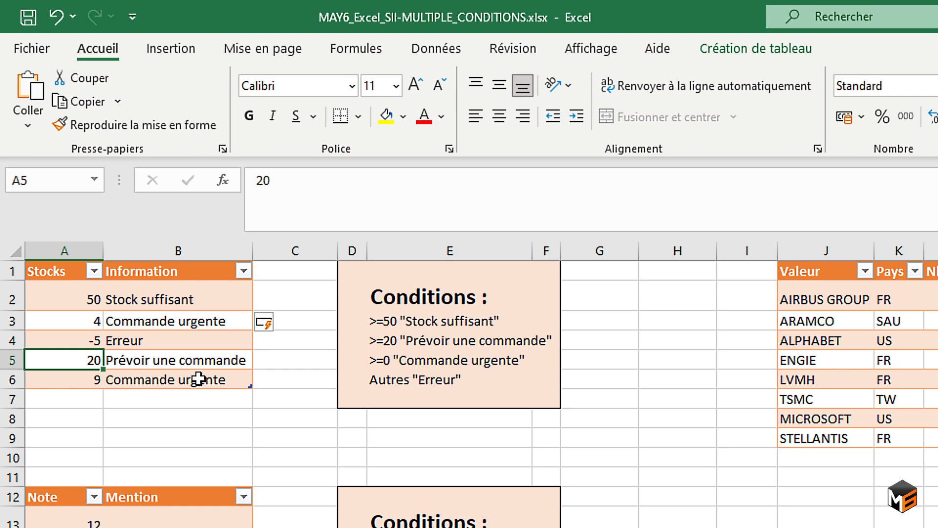
pyautogui.write('31')
pyautogui.press('Return')
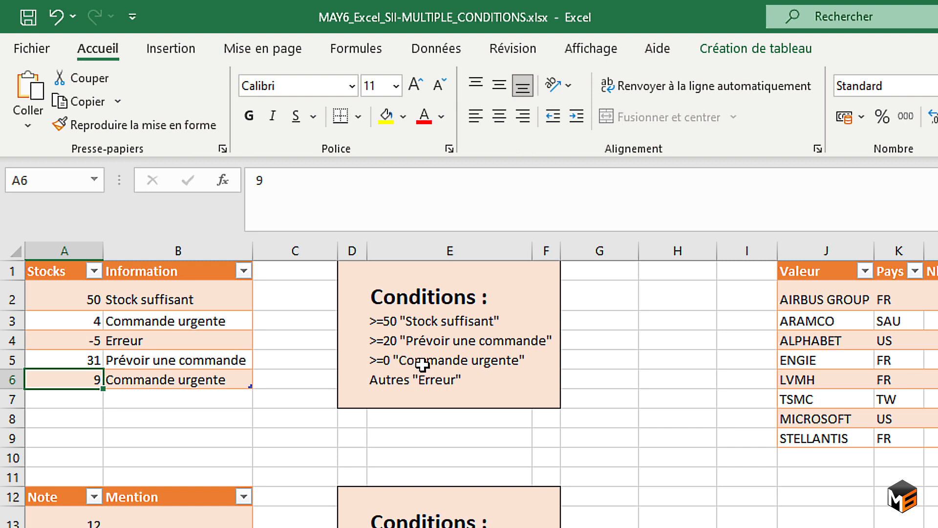
# Check the Information results in B3 and B4 against their Stocks values and the listed conditions.
pyautogui.click(188, 327)
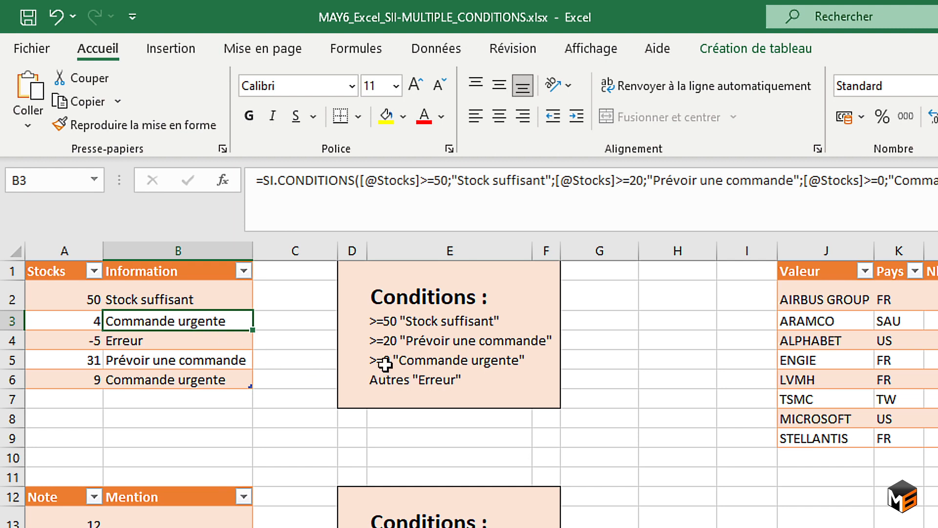
pyautogui.click(138, 346)
pyautogui.click(77, 337)
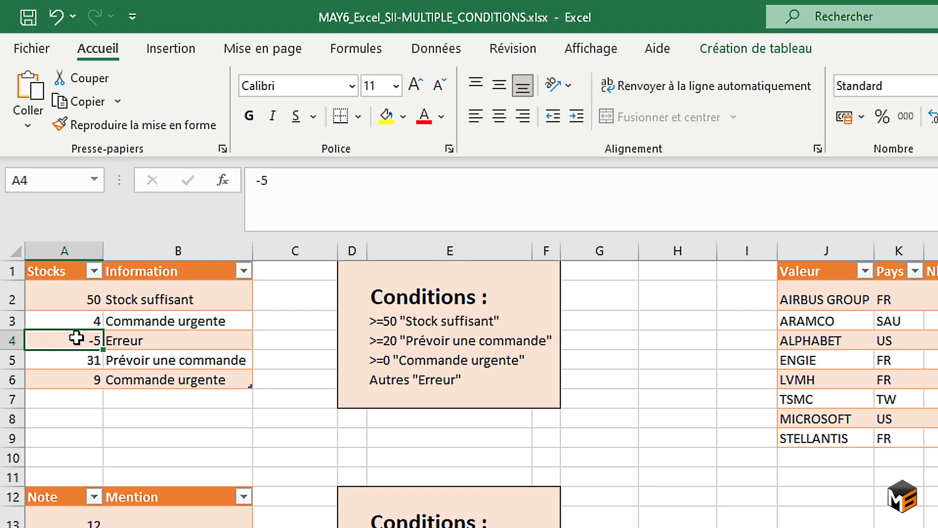
pyautogui.click(142, 341)
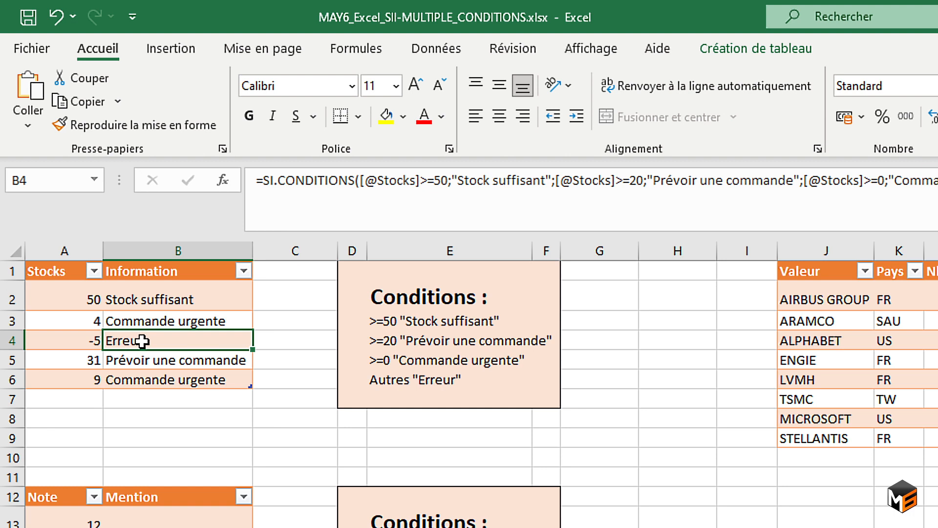
# In B13 of the Mention column, start a SI.CONDITIONS formula whose first test is the row's Note value >=16.
pyautogui.scroll(-2, 141, 341)
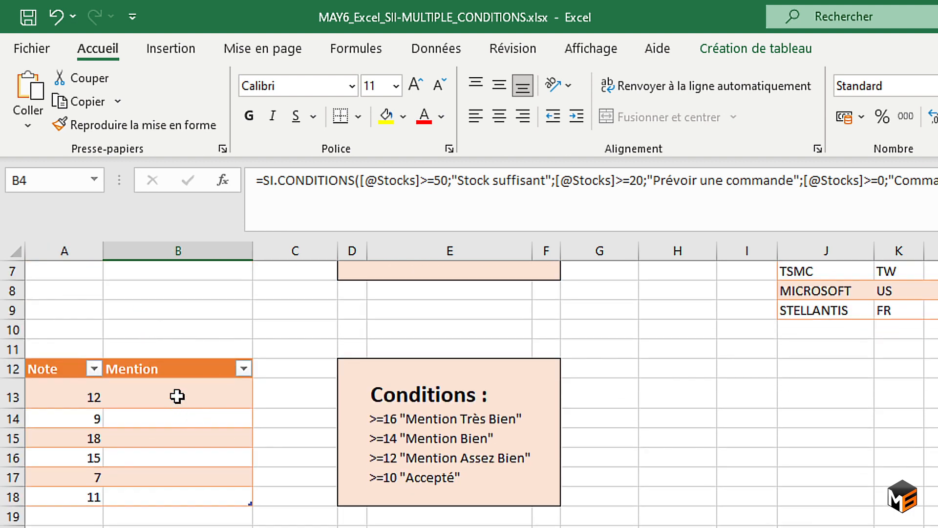
pyautogui.click(195, 394)
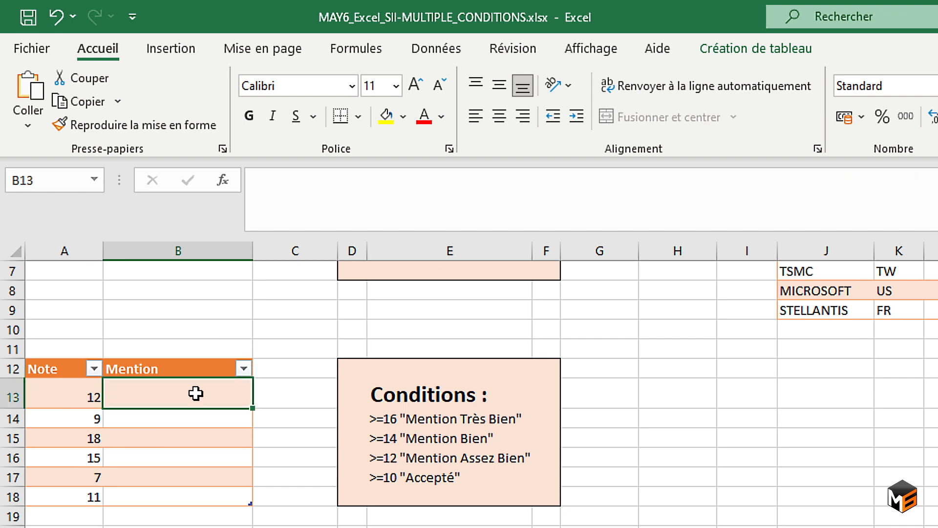
pyautogui.write('=')
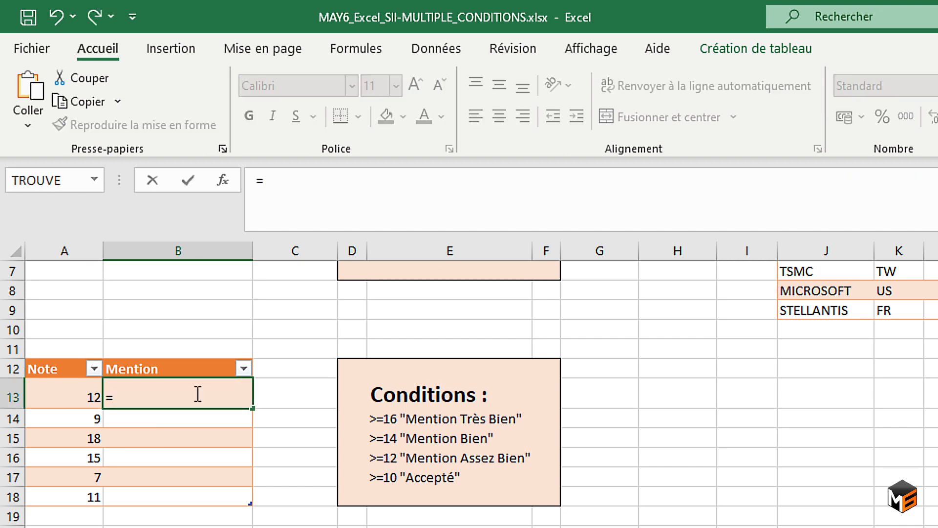
pyautogui.write('SI.CONDITIONS(')
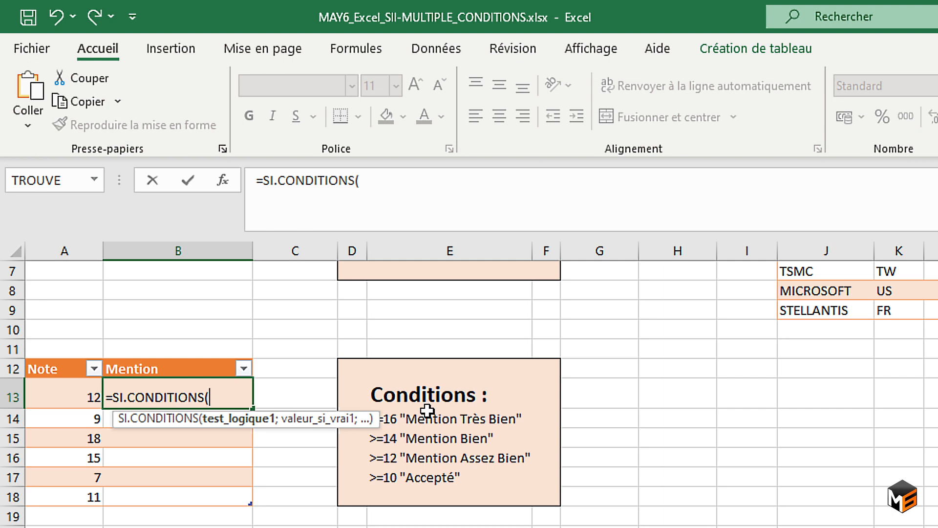
pyautogui.click(60, 393)
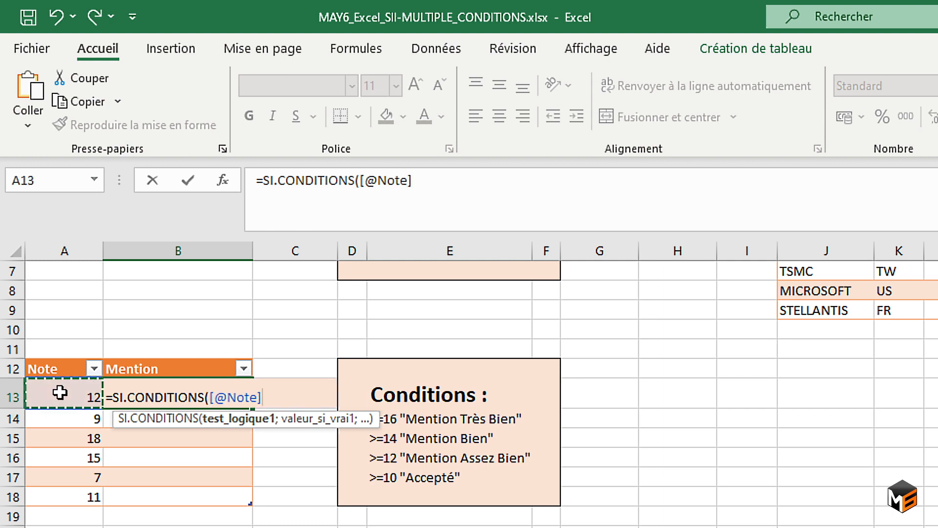
pyautogui.write('>=16;"')
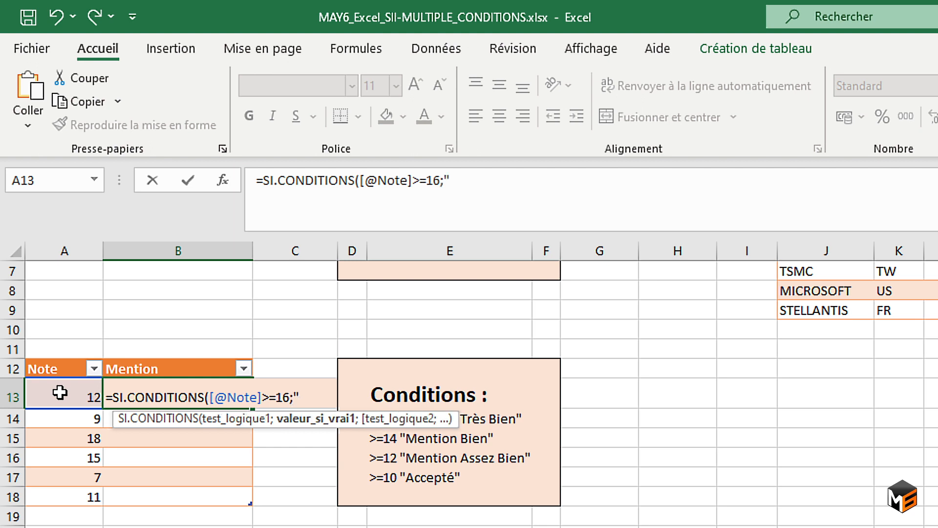
pyautogui.write('Mention')
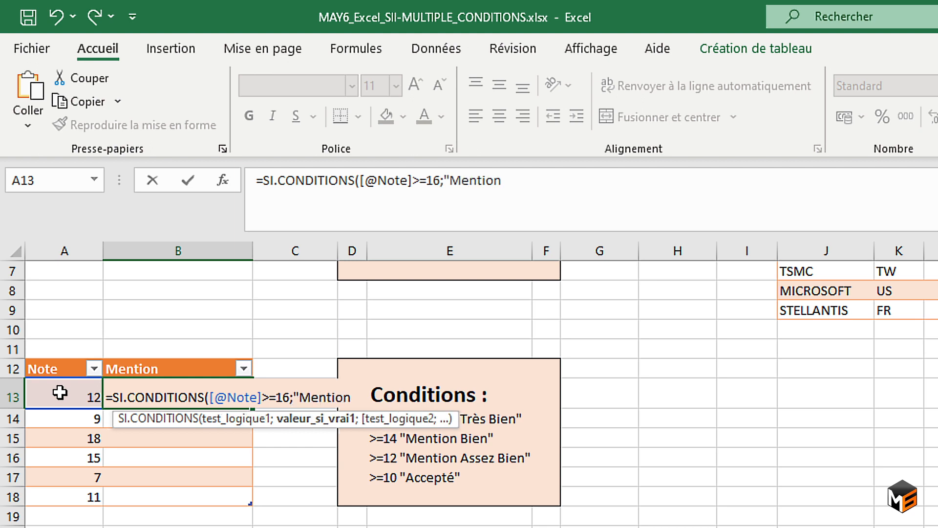
pyautogui.write(' Trèsd')
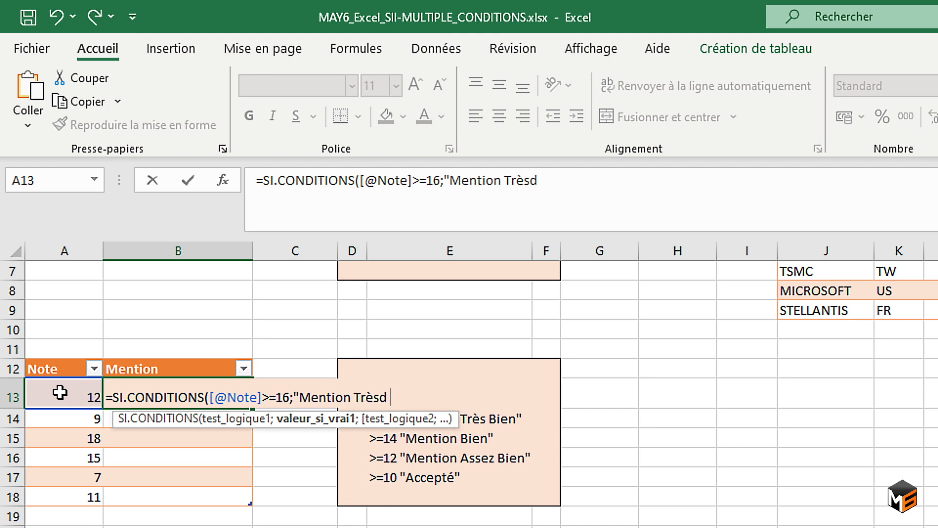
# Set "Mention Très bien" as the result of the first test in the B13 formula.
pyautogui.press('BackSpace')
pyautogui.press('BackSpace')
pyautogui.write('bien";')
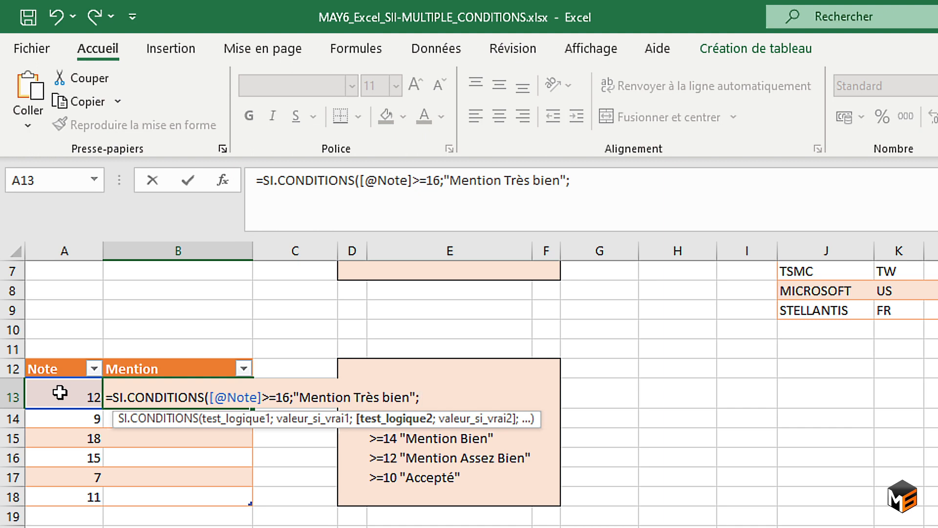
# Add a second test to the B13 formula: the row's Note value >=14 gives "Mention Bien".
pyautogui.click(60, 392)
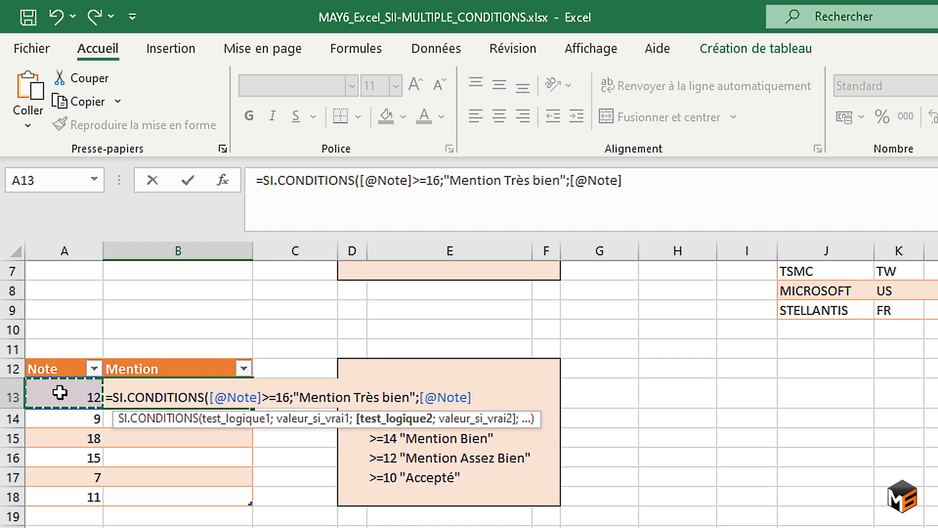
pyautogui.write('>=14;"Mention Bien";')
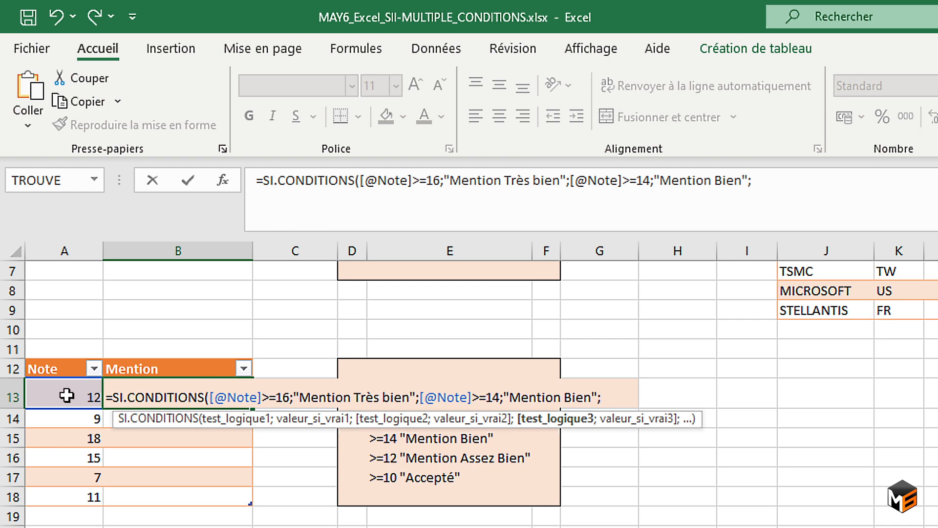
# Add a third test to the B13 formula: the row's Note value >=12 gives "Mention Assez bien".
pyautogui.click(66, 395)
pyautogui.write('>')
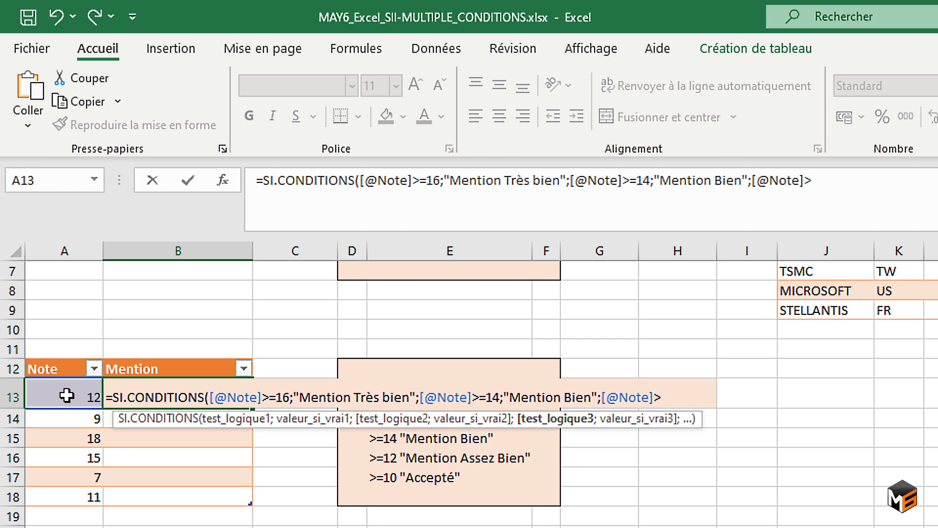
pyautogui.write('=12;"Mention Assez bien"')
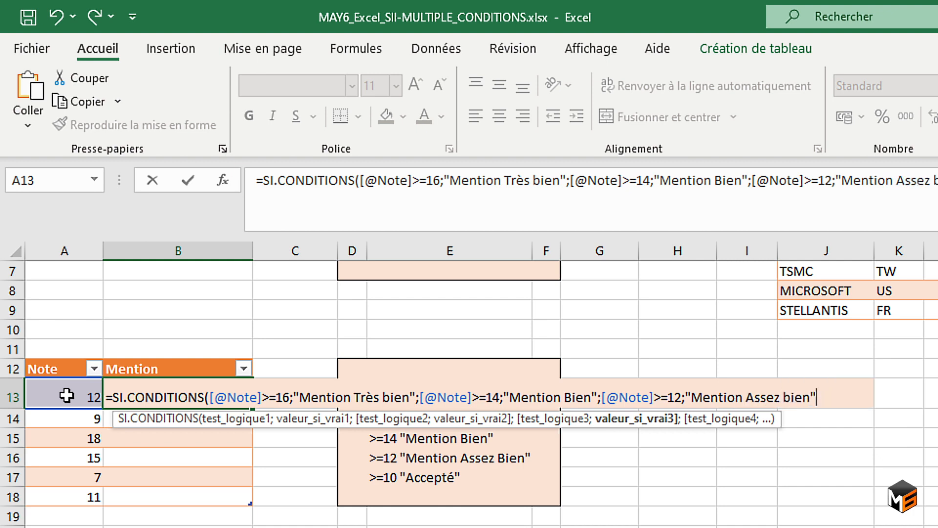
pyautogui.write(';')
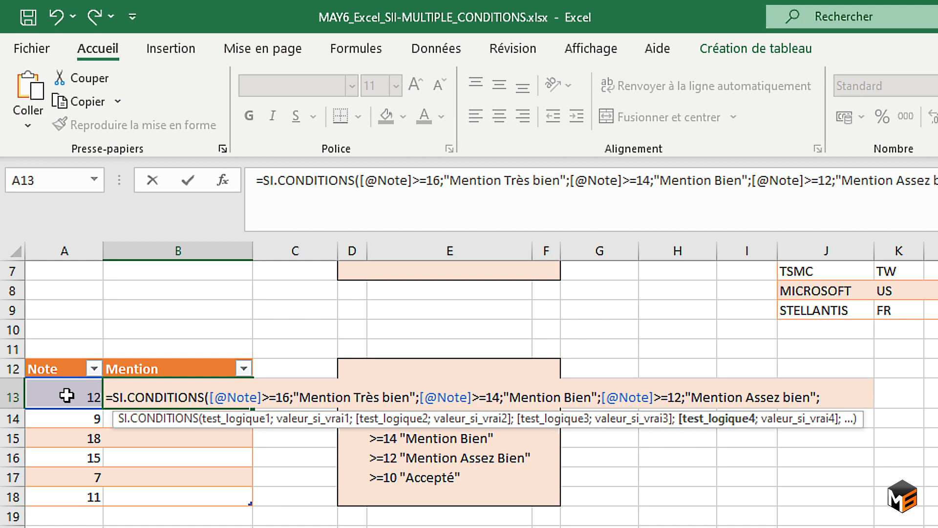
# Add a fourth test to the B13 formula: the row's Note value >=10 gives "Acceptée".
pyautogui.click(67, 395)
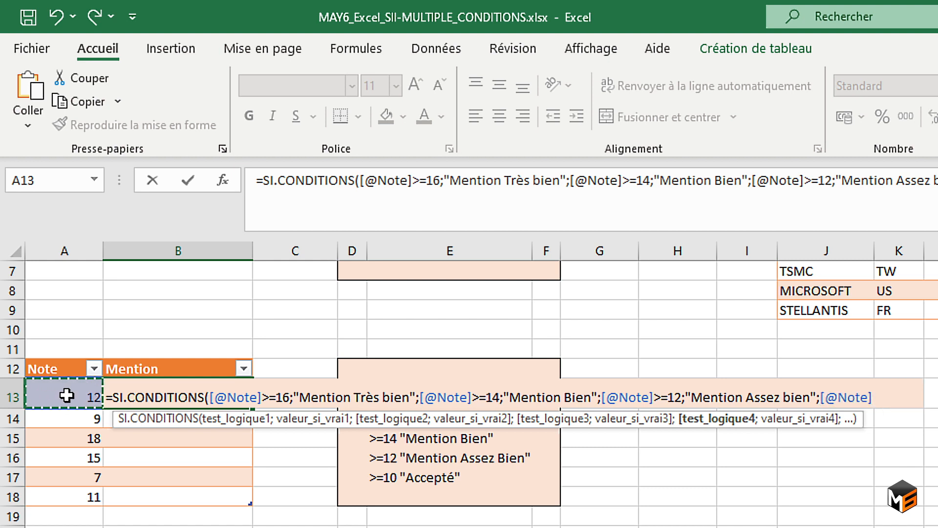
pyautogui.write('>=10;"Accp')
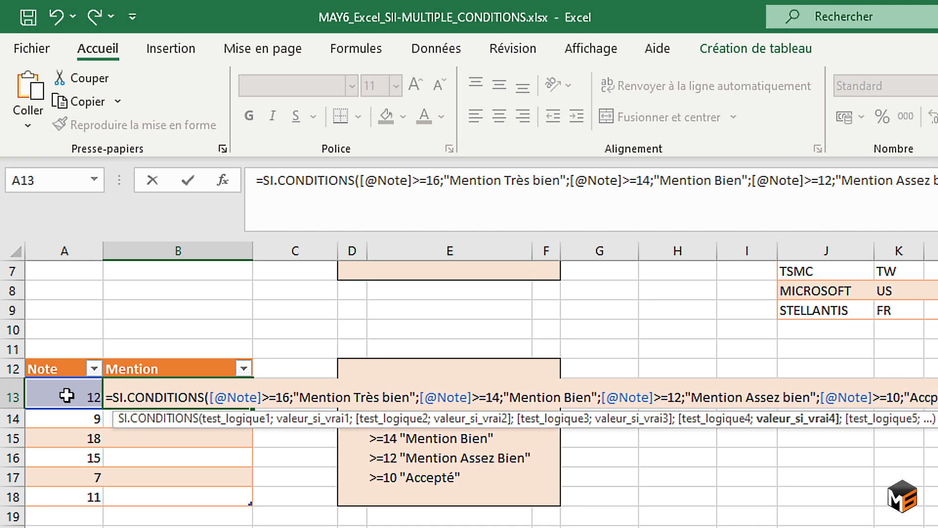
pyautogui.press('BackSpace')
pyautogui.write('en";')
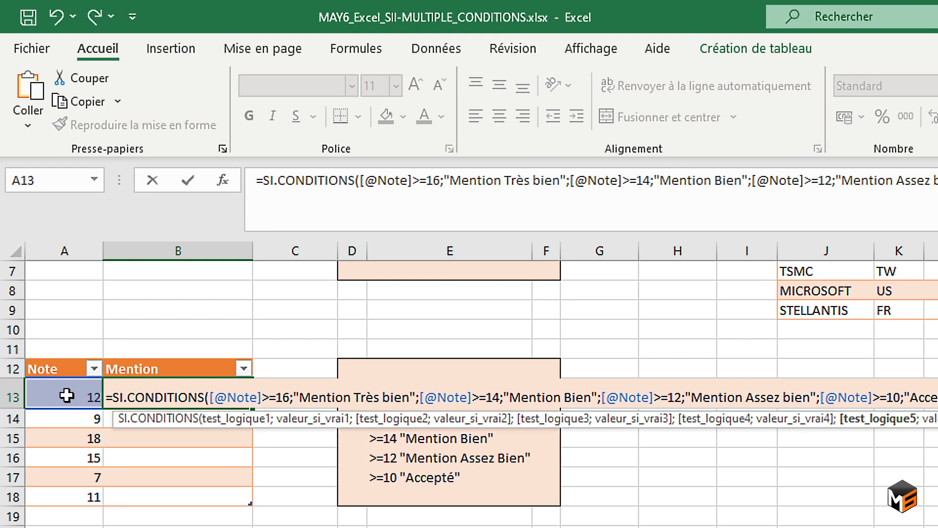
# Complete the B13 formula with "Récalée" as the result of its fifth test, closing the SI.CONDITIONS function.
pyautogui.write(';')
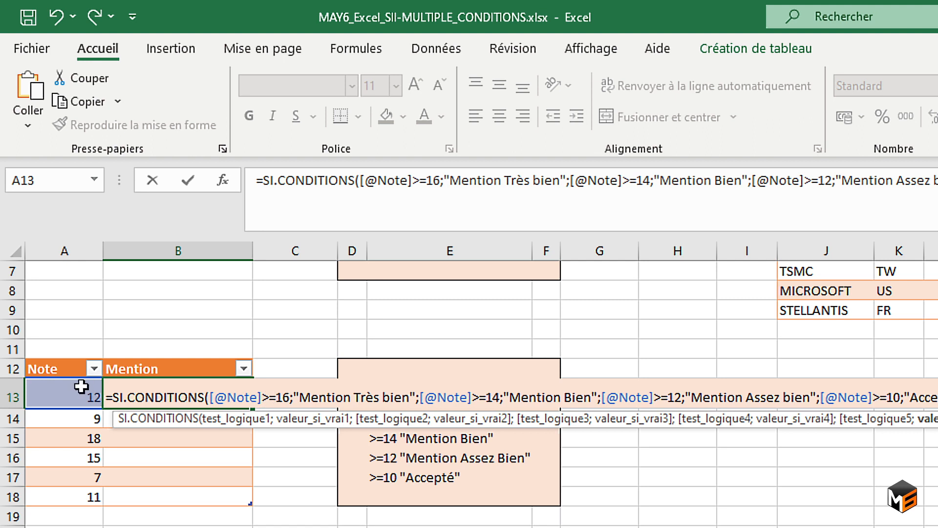
pyautogui.write(')')
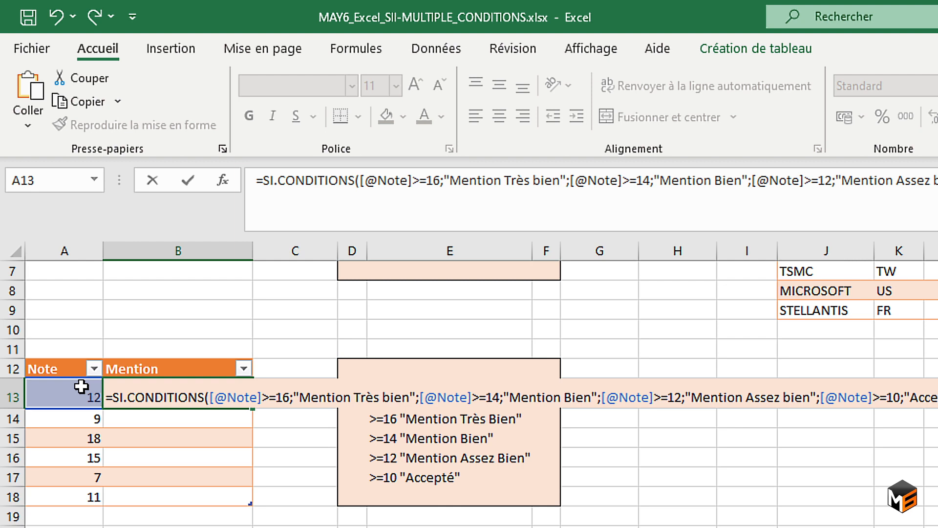
pyautogui.press('Return')
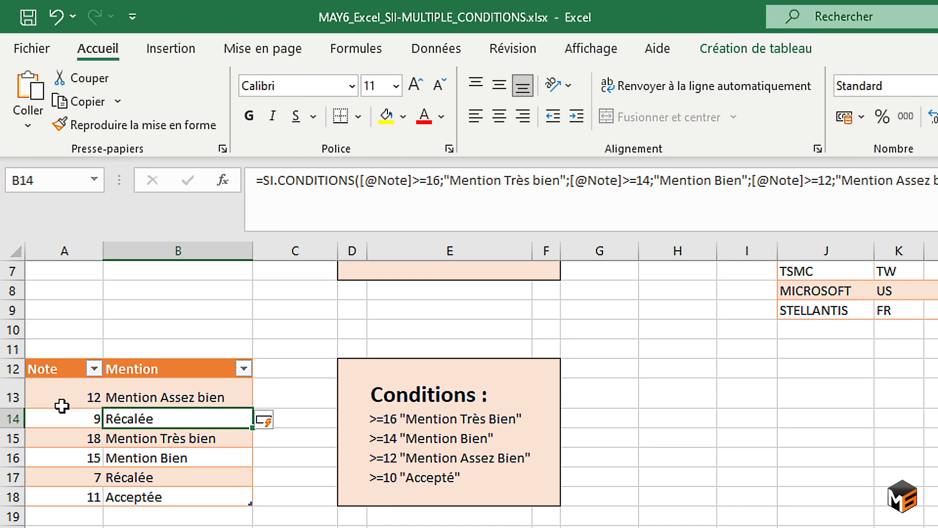
# Try the out-of-range notes -2 and 21 in A13 to test the Mention formula.
pyautogui.click(64, 402)
pyautogui.write('-2')
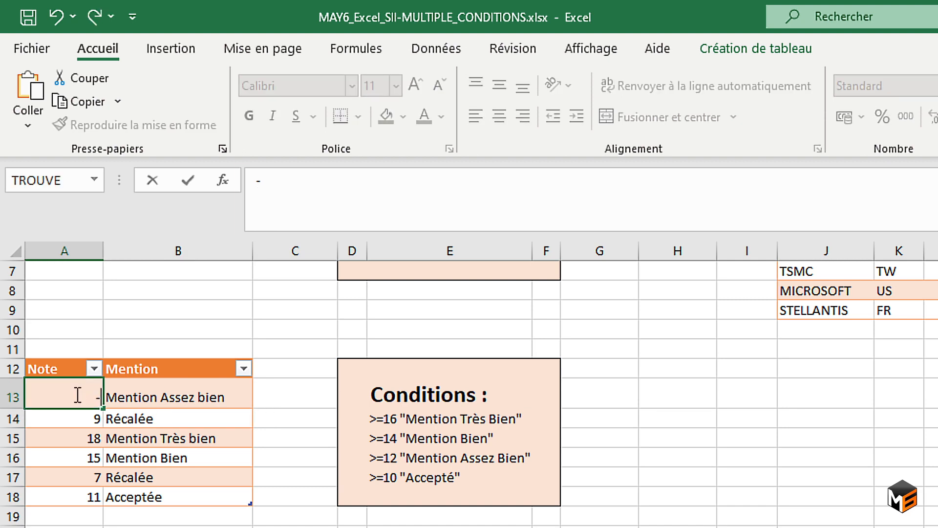
pyautogui.press('Return')
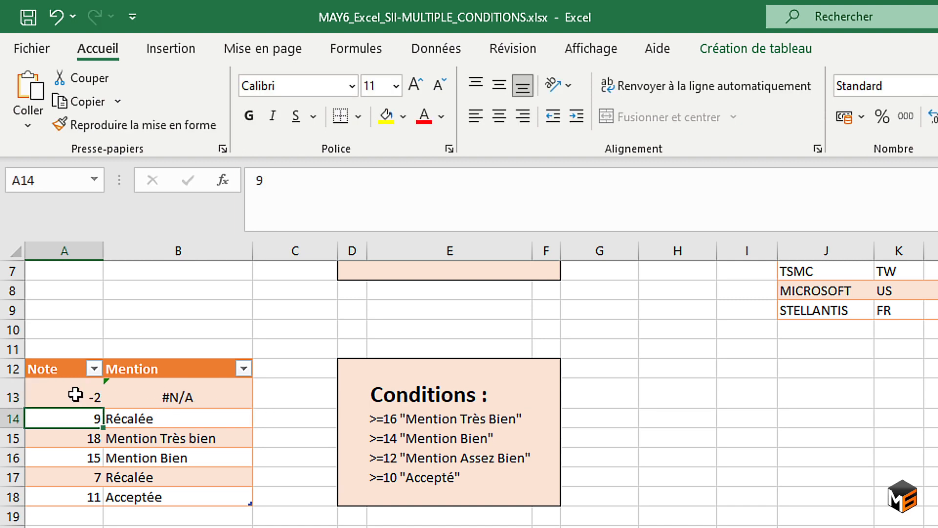
pyautogui.click(75, 394)
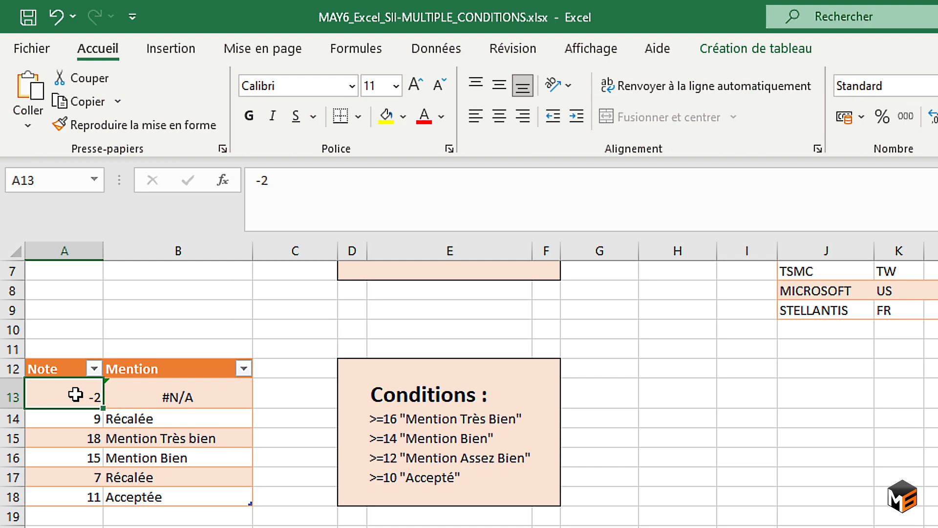
pyautogui.write('21')
pyautogui.press('Return')
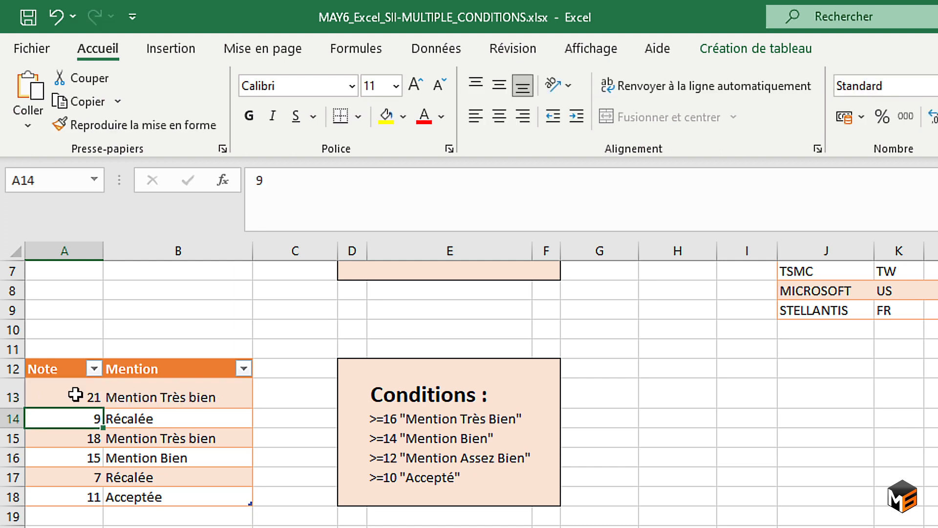
pyautogui.click(163, 387)
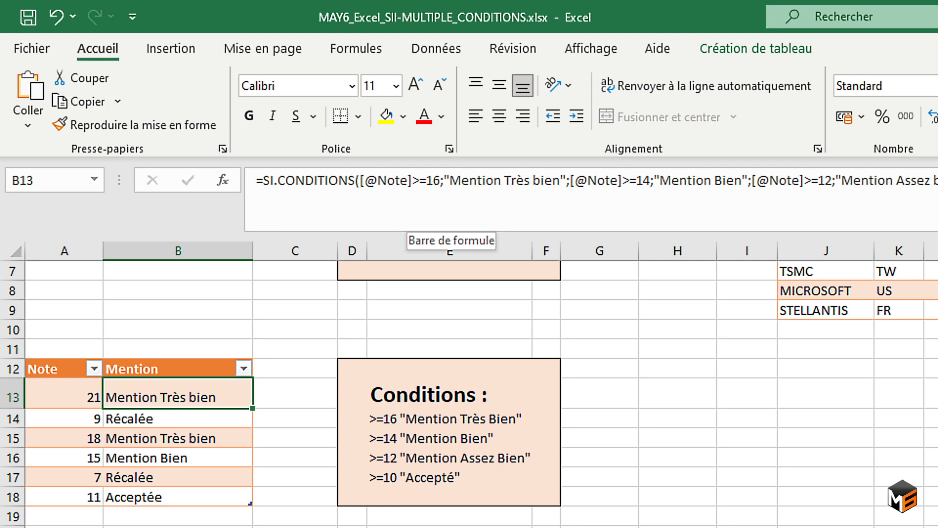
# Set the note in A13 to 16.
pyautogui.click(54, 390)
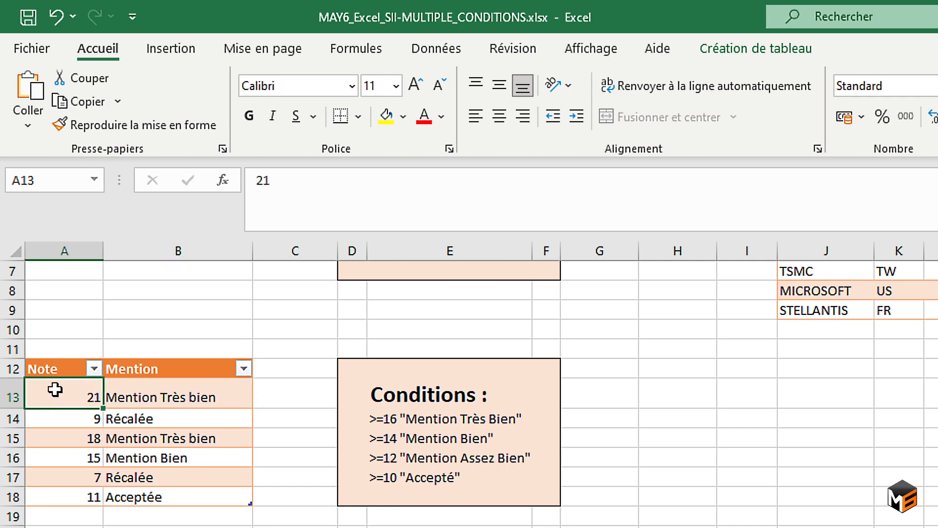
pyautogui.write('16')
pyautogui.press('Return')
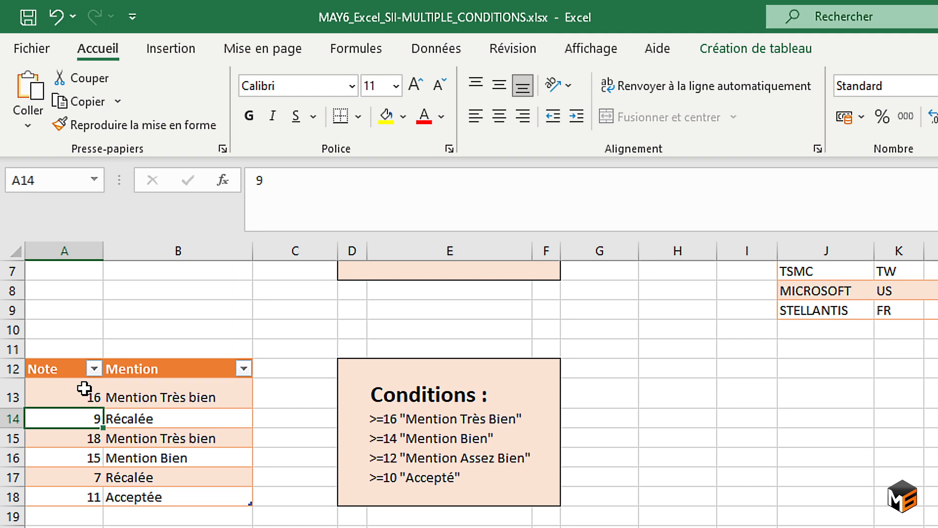
# Apply data validation to the notes in A13:A18, allowing only whole numbers between 0 and 20.
pyautogui.click(54, 395)
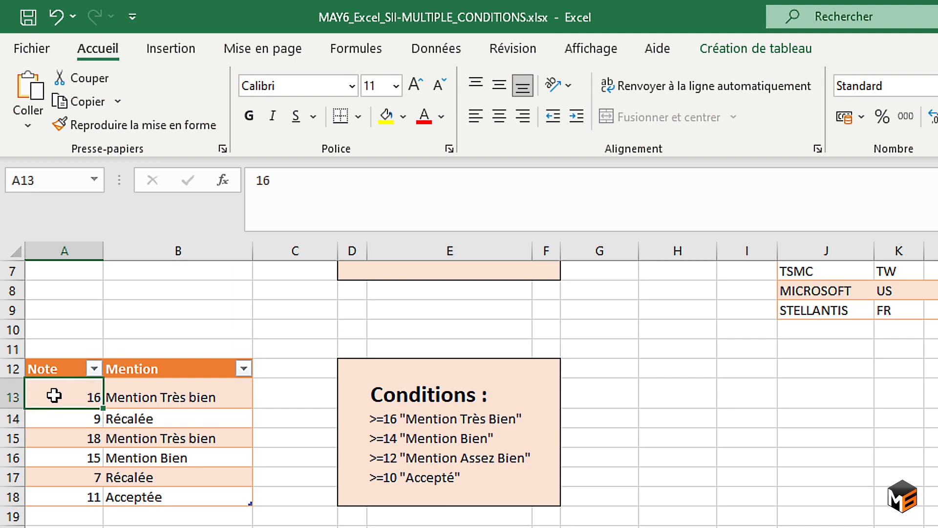
pyautogui.moveTo(52, 394); pyautogui.dragTo(52, 498)
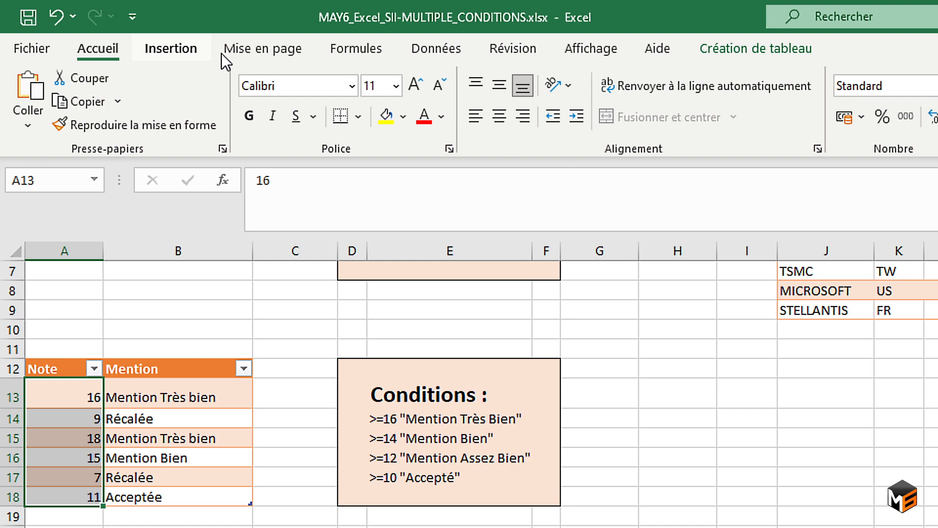
pyautogui.click(437, 49)
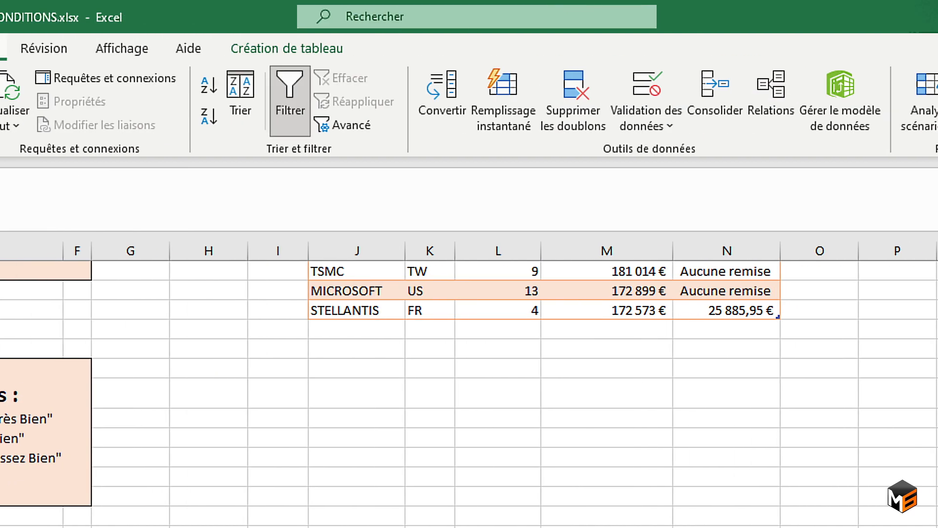
pyautogui.click(665, 84)
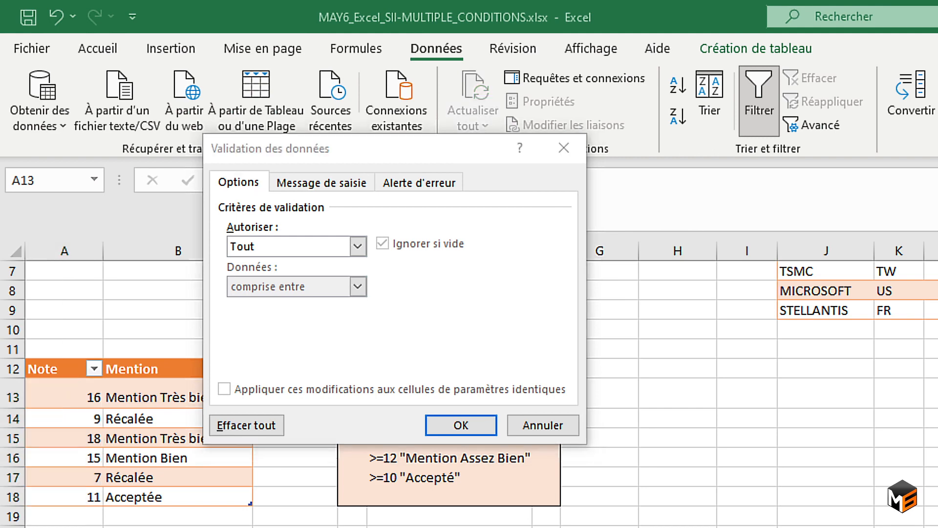
pyautogui.click(358, 246)
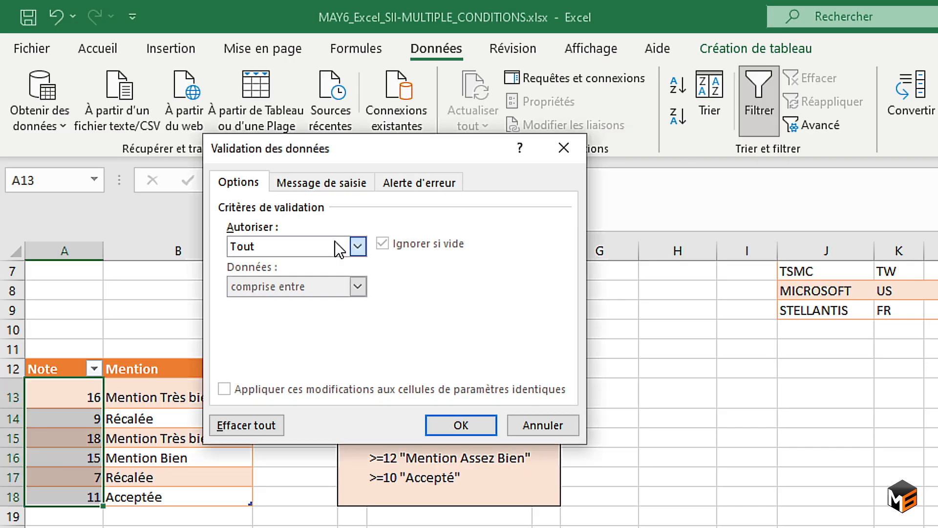
pyautogui.click(286, 276)
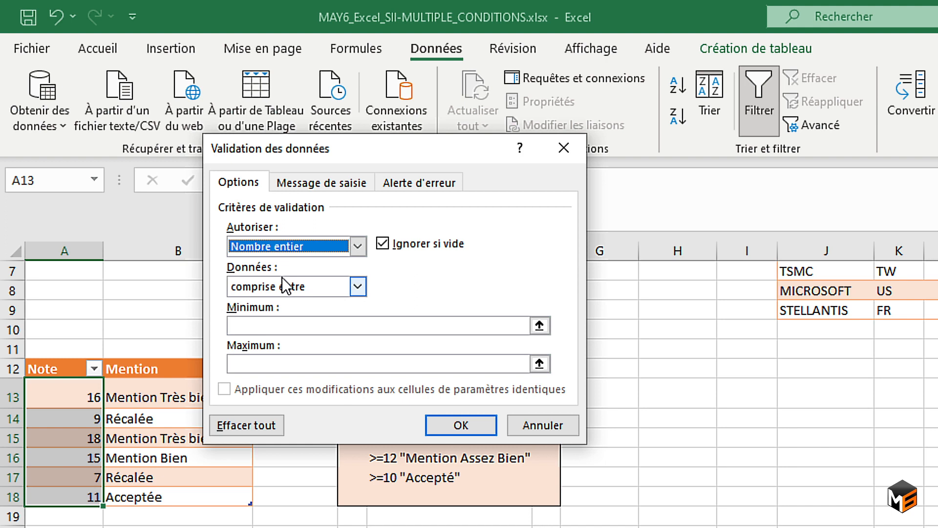
pyautogui.click(339, 325)
pyautogui.write('0')
pyautogui.click(319, 365)
pyautogui.write('20')
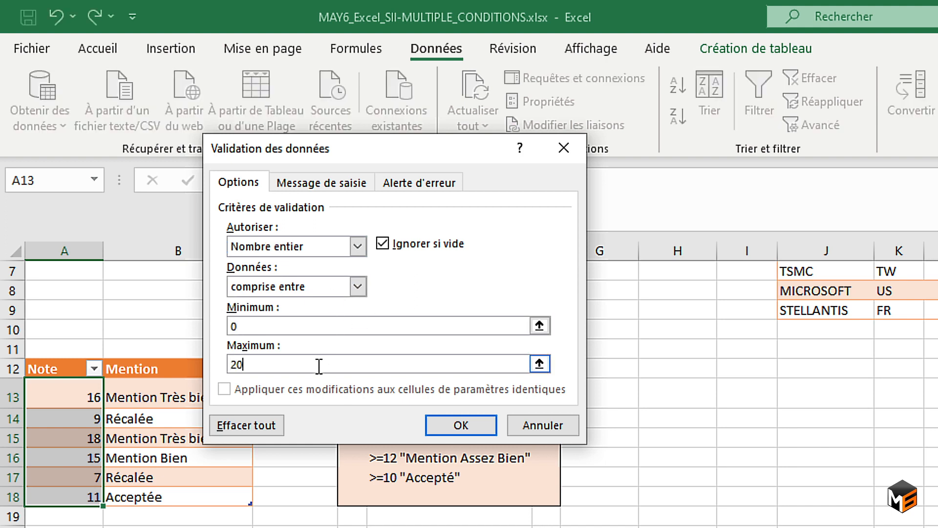
pyautogui.click(453, 426)
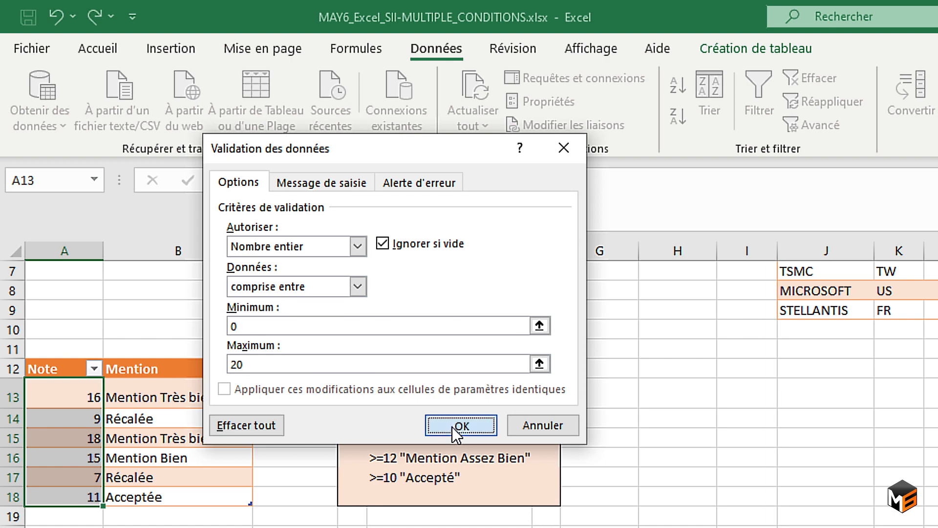
# Try to enter 22 as the note in A13 to test the upper validation limit, and cancel the entry.
pyautogui.click(79, 393)
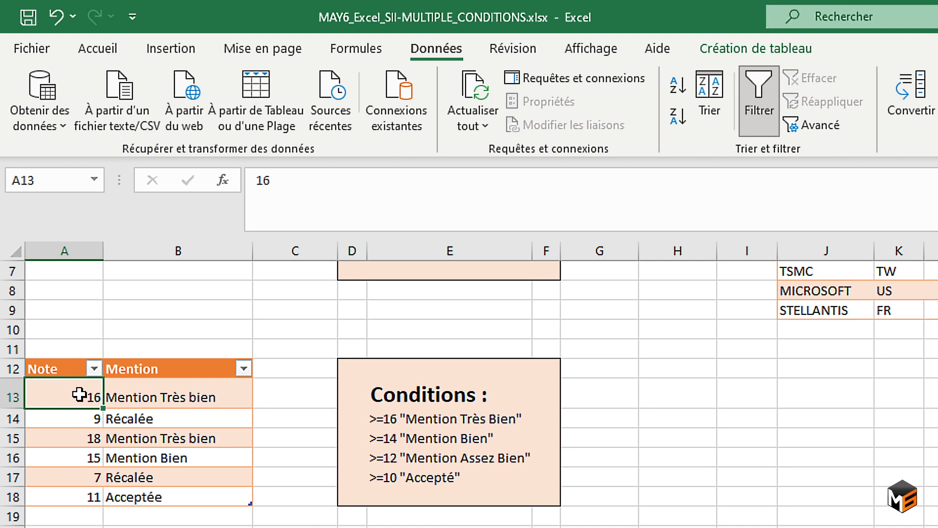
pyautogui.write('22')
pyautogui.press('Return')
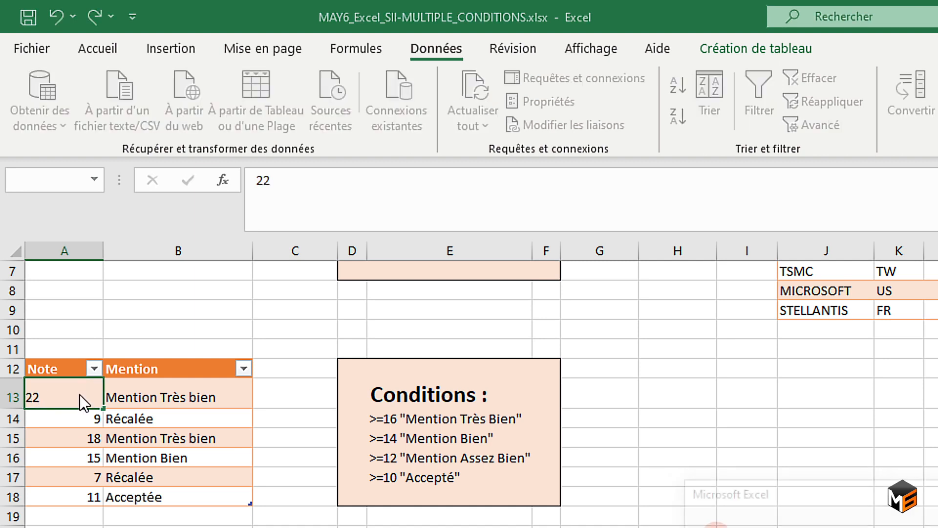
pyautogui.moveTo(854, 501); pyautogui.dragTo(321, 215)
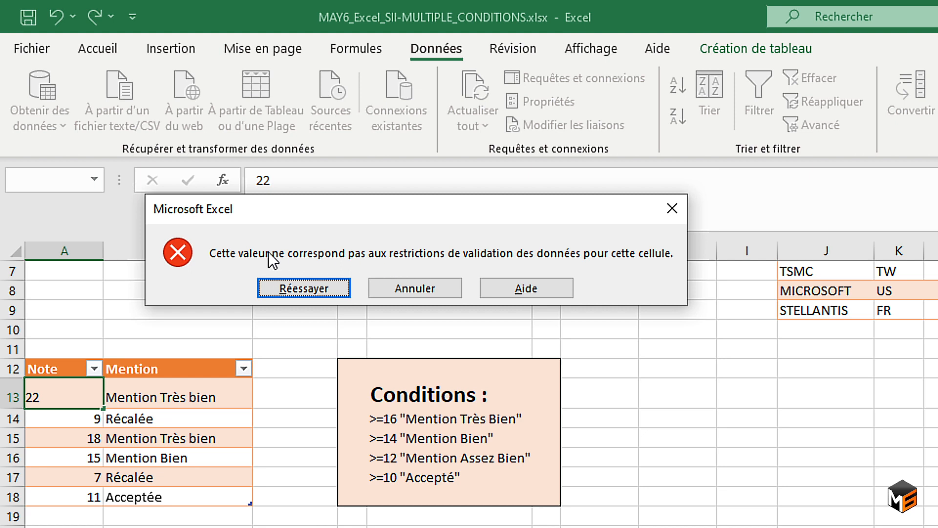
pyautogui.click(400, 284)
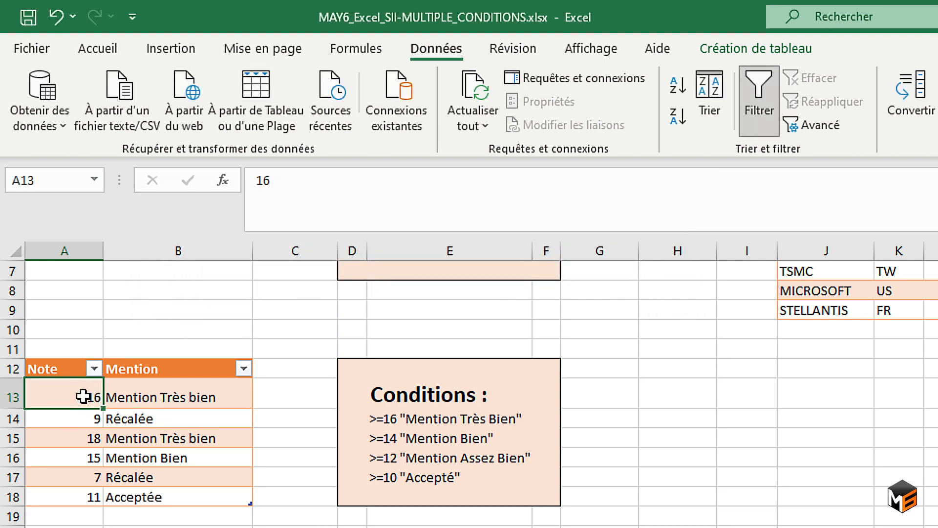
# Set the note in A13 to 20.
pyautogui.write('20')
pyautogui.press('Return')
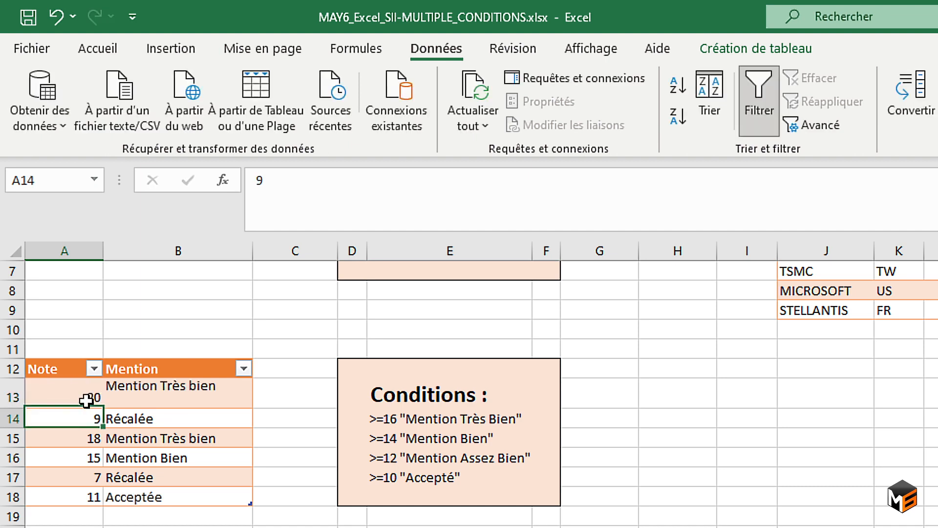
# Try to enter -1 as the note in A13 to test the lower validation limit, and cancel the entry.
pyautogui.click(86, 401)
pyautogui.write('-1')
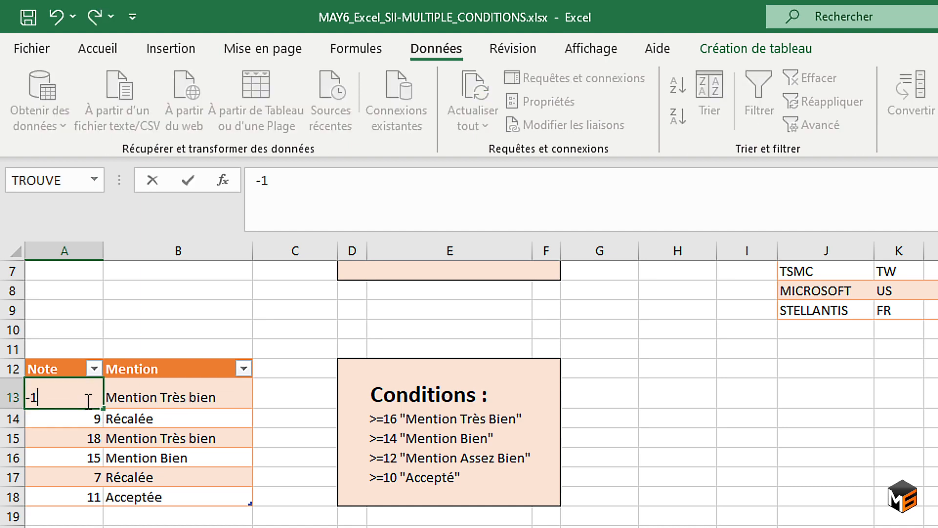
pyautogui.press('Return')
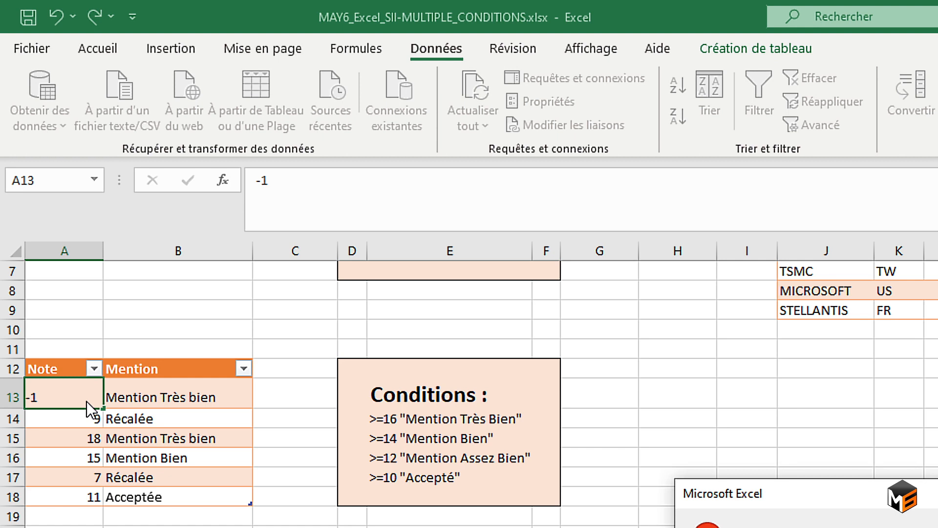
pyautogui.moveTo(834, 494); pyautogui.dragTo(210, 231)
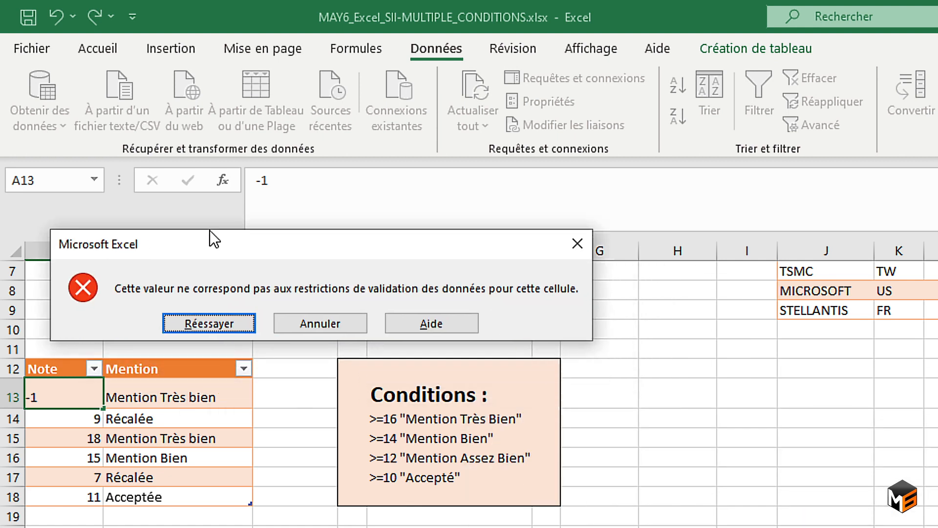
pyautogui.click(318, 324)
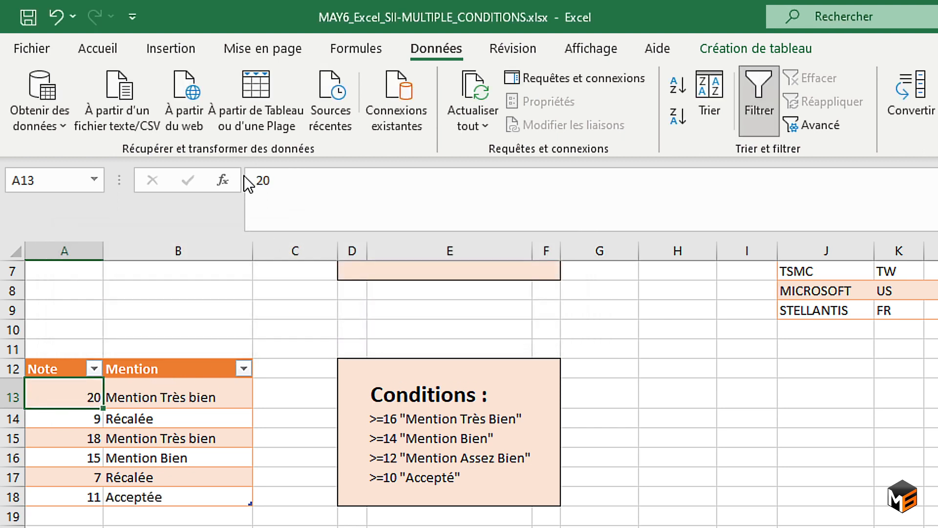
# Clear the contents of the Remise column in N2:N9 of the sales table.
pyautogui.press('Right')
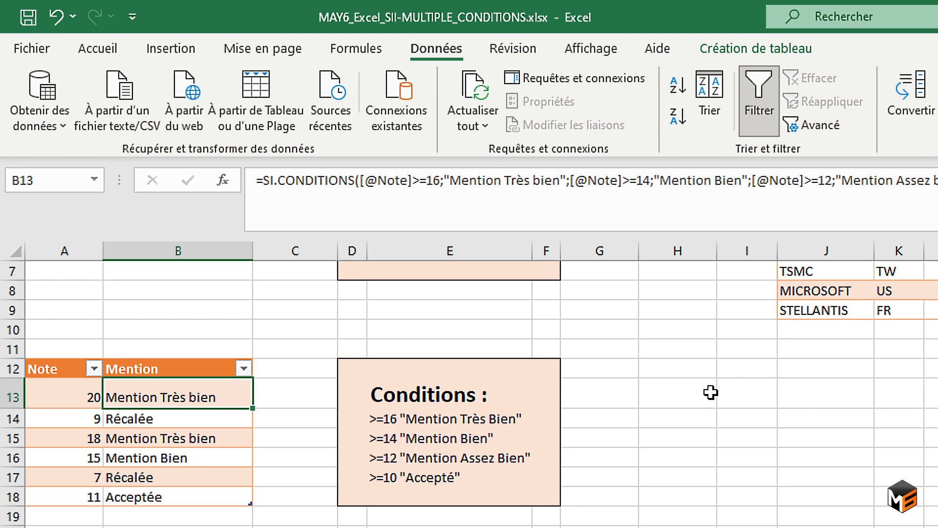
pyautogui.scroll(2, 717, 378)
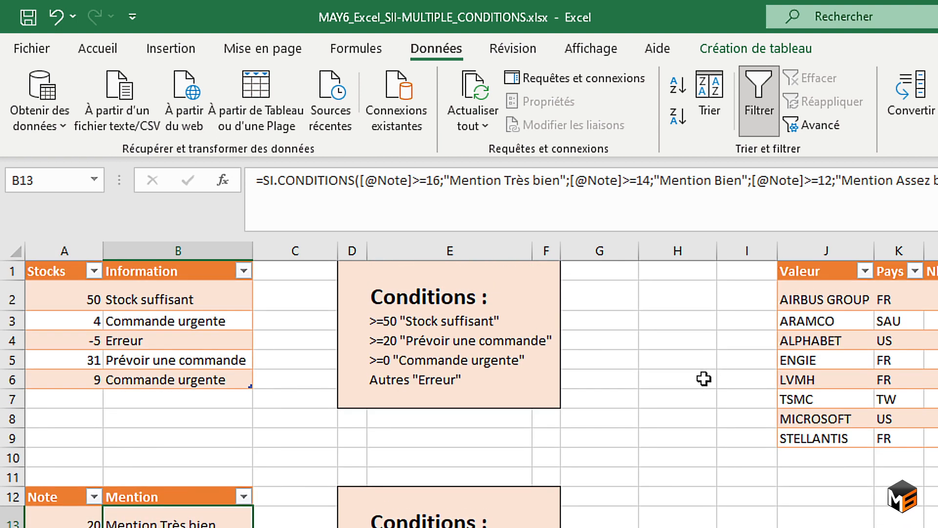
pyautogui.hscroll(3, 706, 378)
pyautogui.hscroll(2, 704, 379)
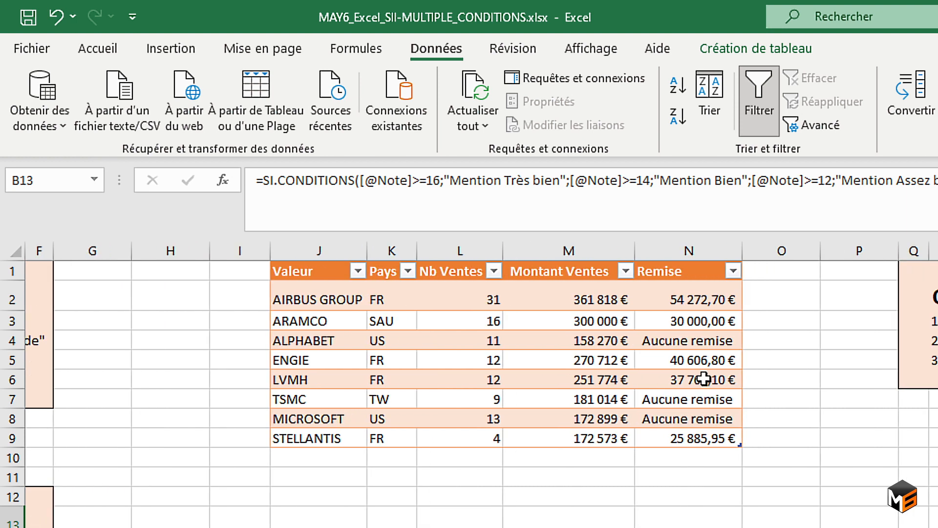
pyautogui.moveTo(718, 300); pyautogui.dragTo(728, 433)
pyautogui.press('Delete')
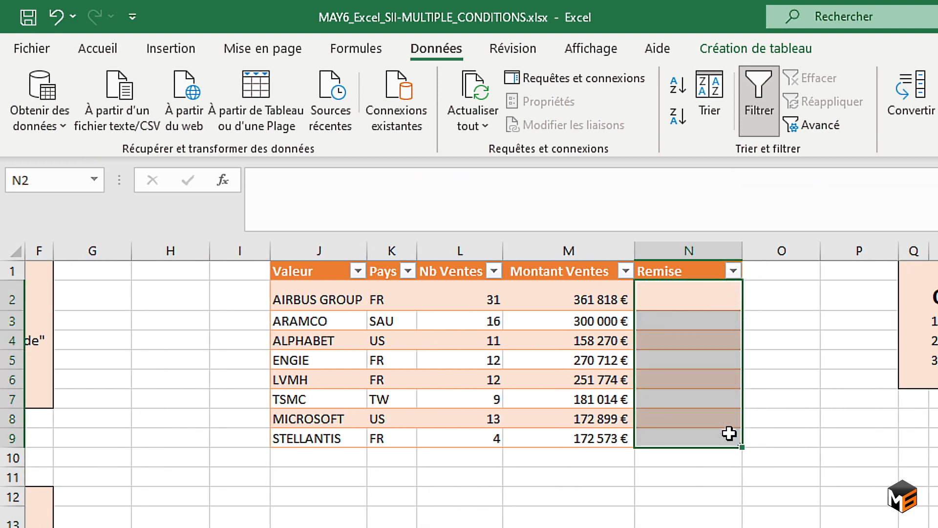
pyautogui.hscroll(4, 729, 433)
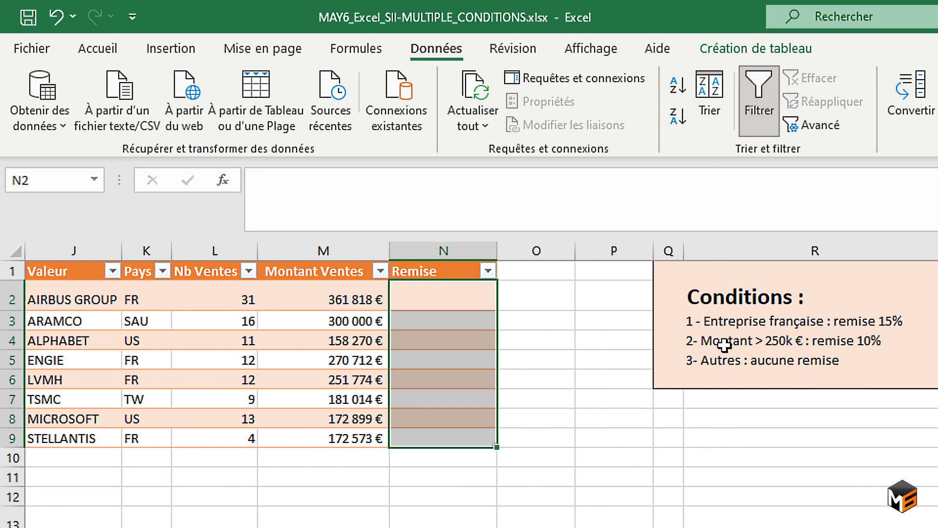
pyautogui.click(458, 290)
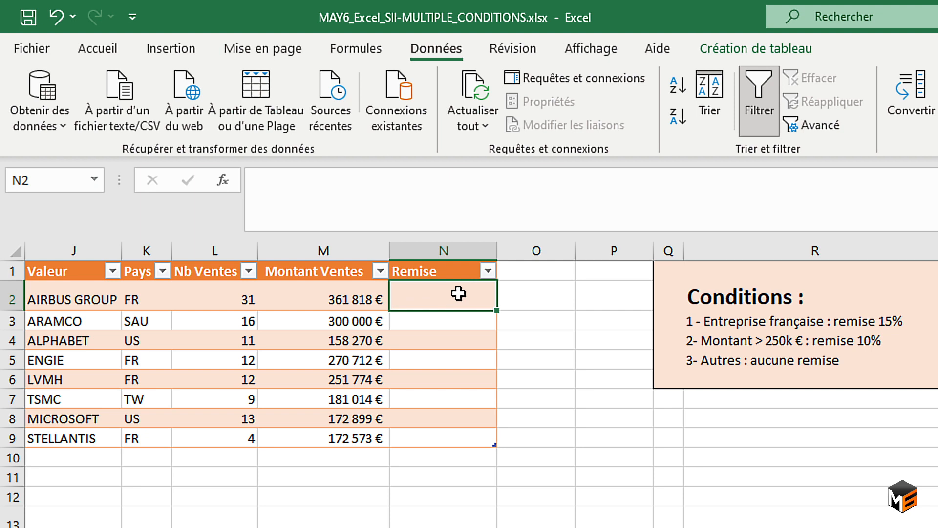
pyautogui.write('=si')
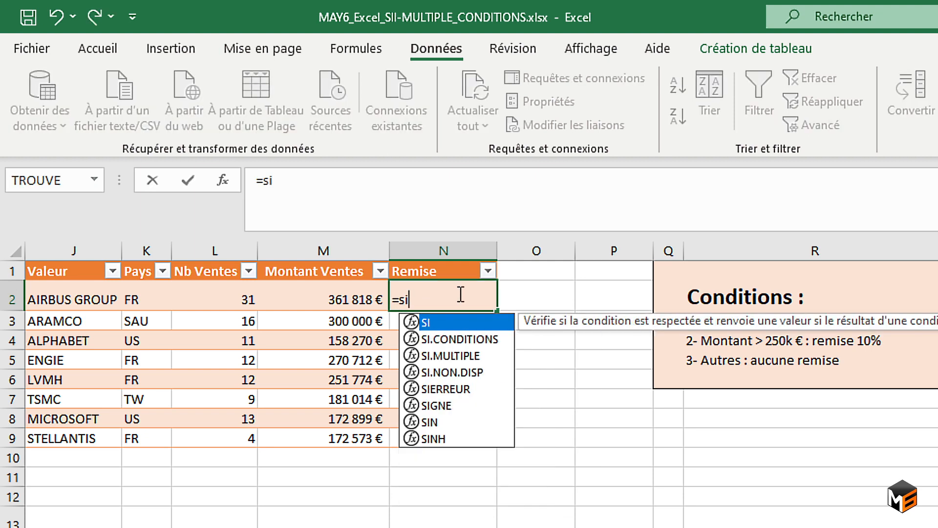
pyautogui.press('Down')
pyautogui.press('Tab')
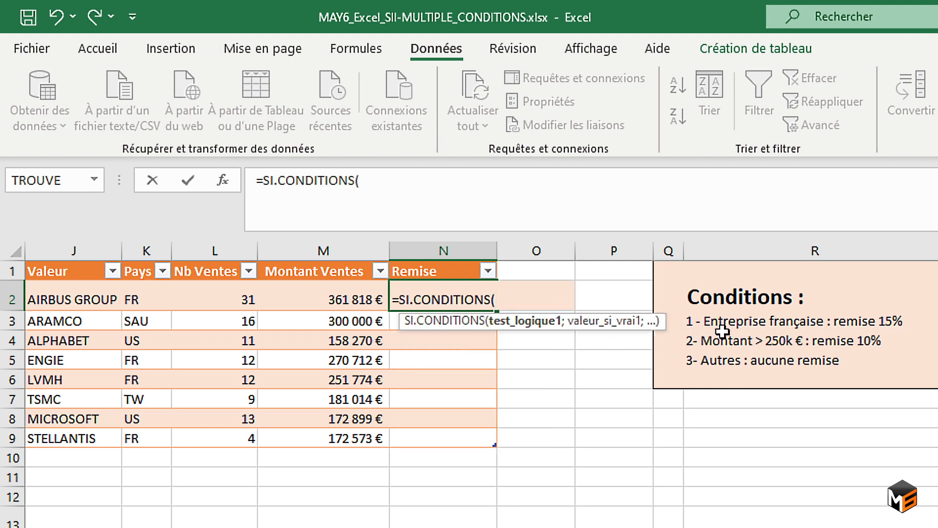
pyautogui.click(146, 302)
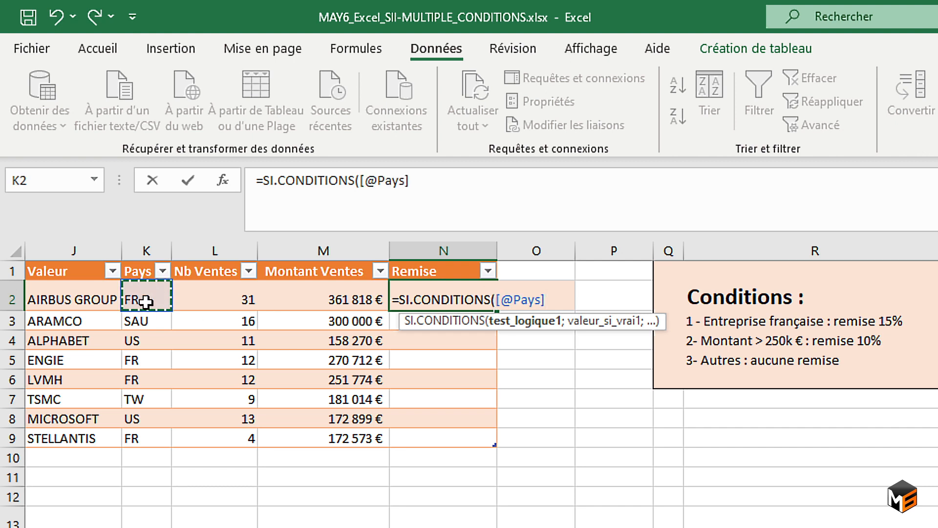
pyautogui.write('=')
pyautogui.write('"FR')
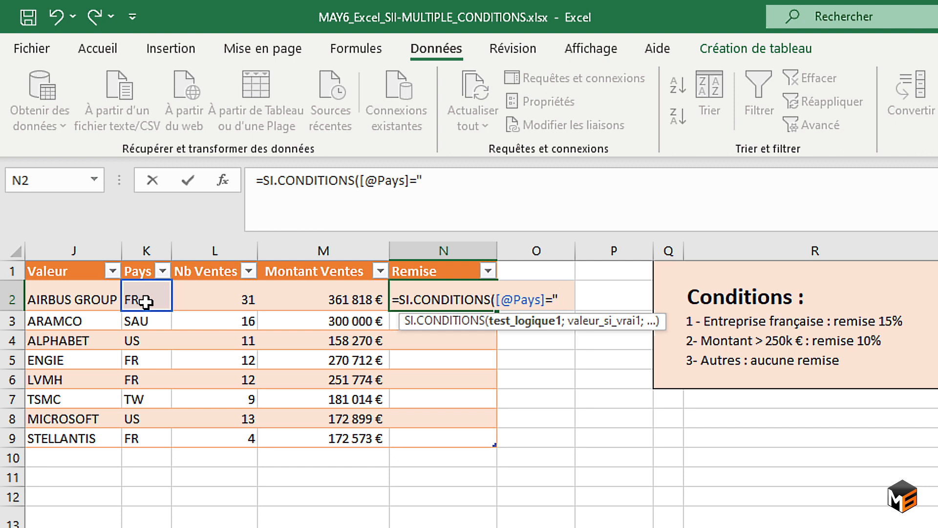
pyautogui.write('";')
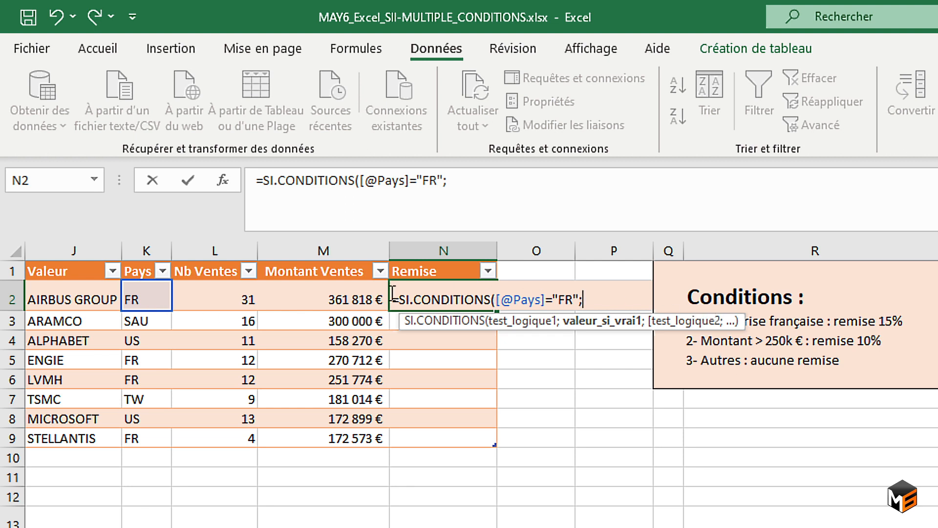
# Add [@[Montant Ventes]]*0,15 as the value returned when the first test is true.
pyautogui.click(305, 300)
pyautogui.write('*0,15')
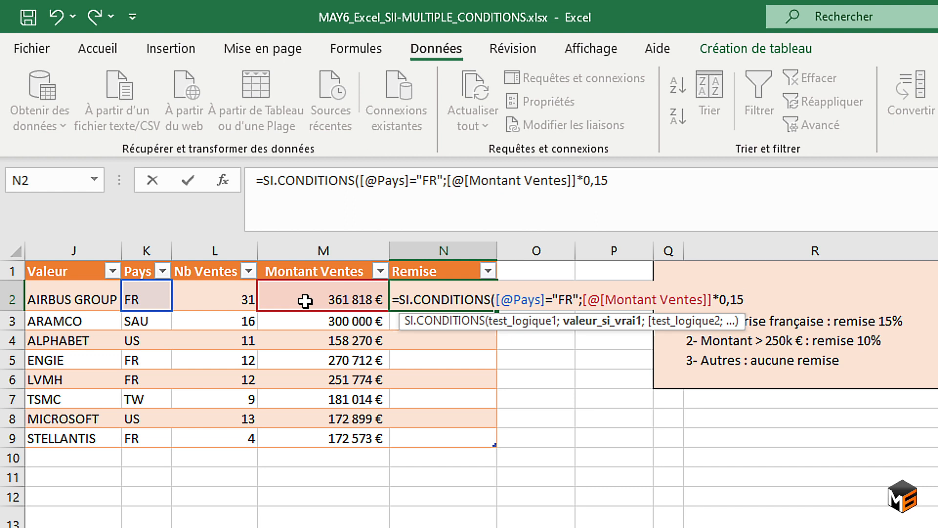
pyautogui.write(';')
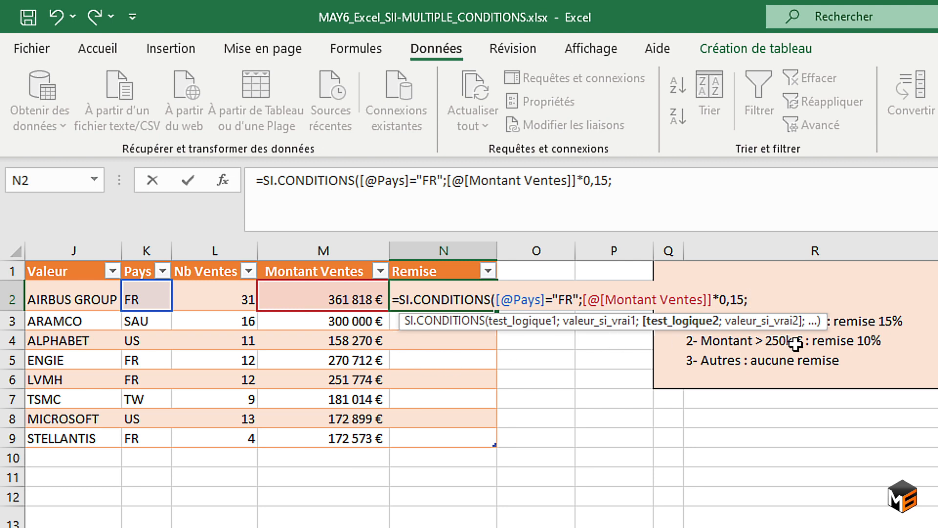
# Add the second test [@[Montant Ventes]]>250000 with [@[Montant Ventes]]*0,1 as its returned value.
pyautogui.click(318, 296)
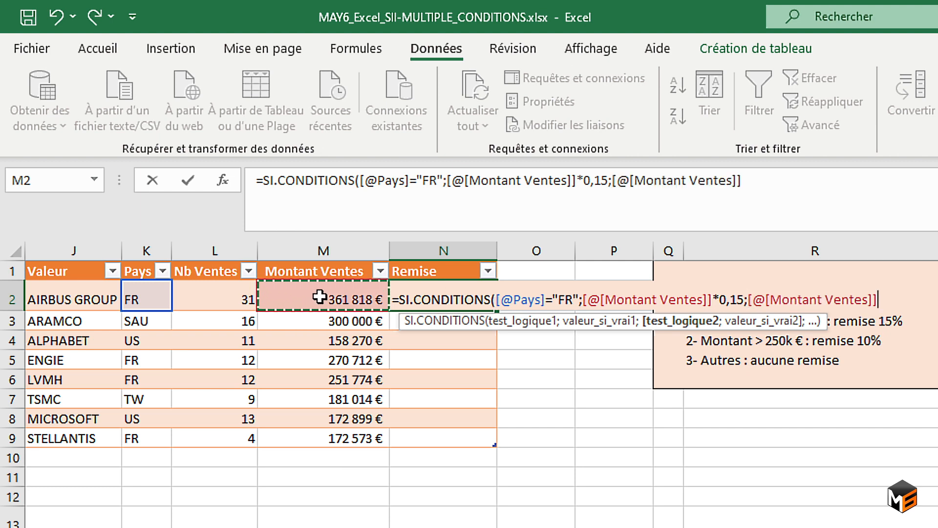
pyautogui.write('>')
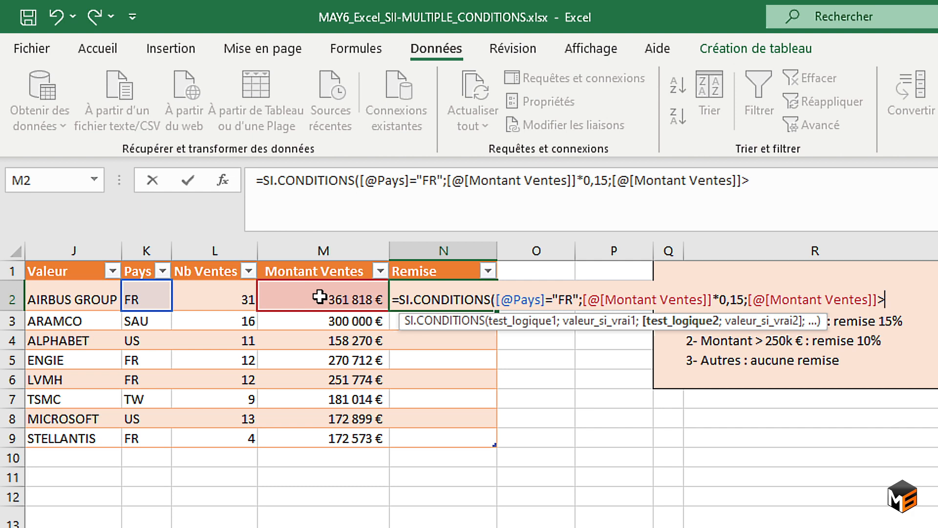
pyautogui.write('250000')
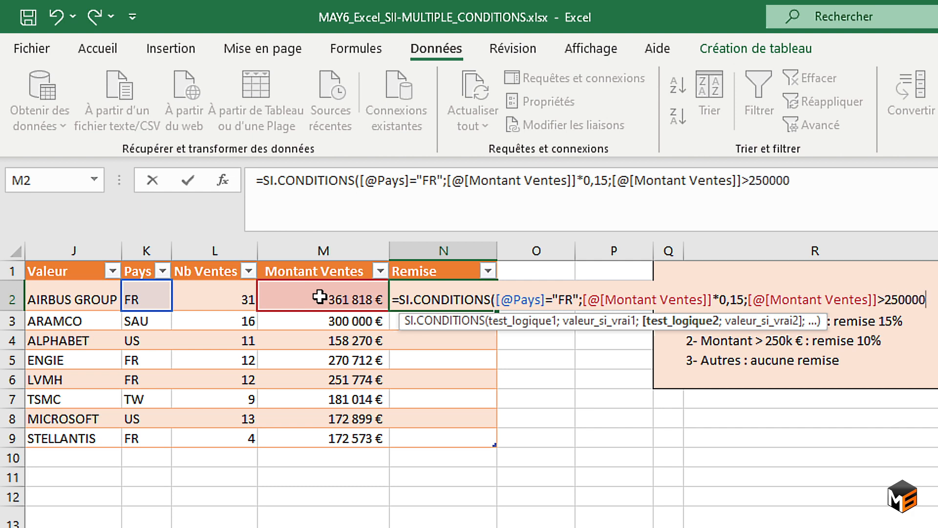
pyautogui.write(';')
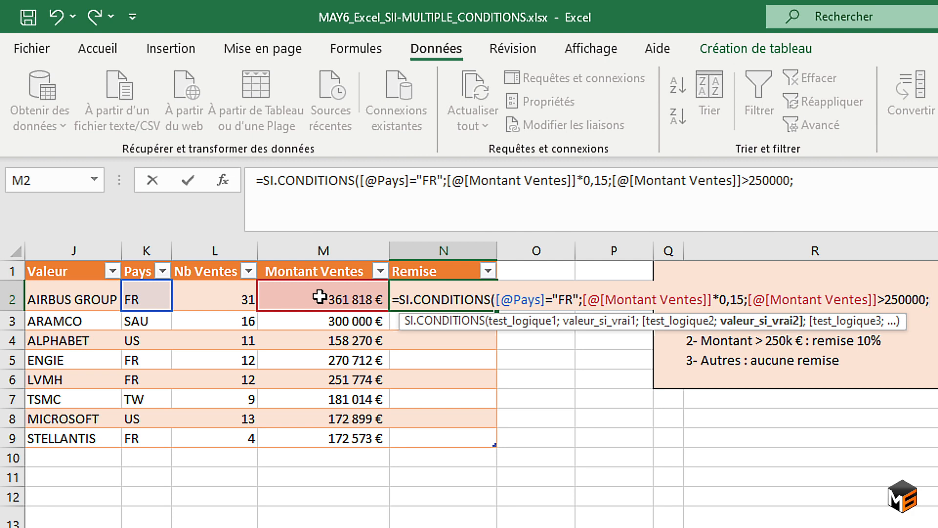
pyautogui.click(319, 296)
pyautogui.write('*0')
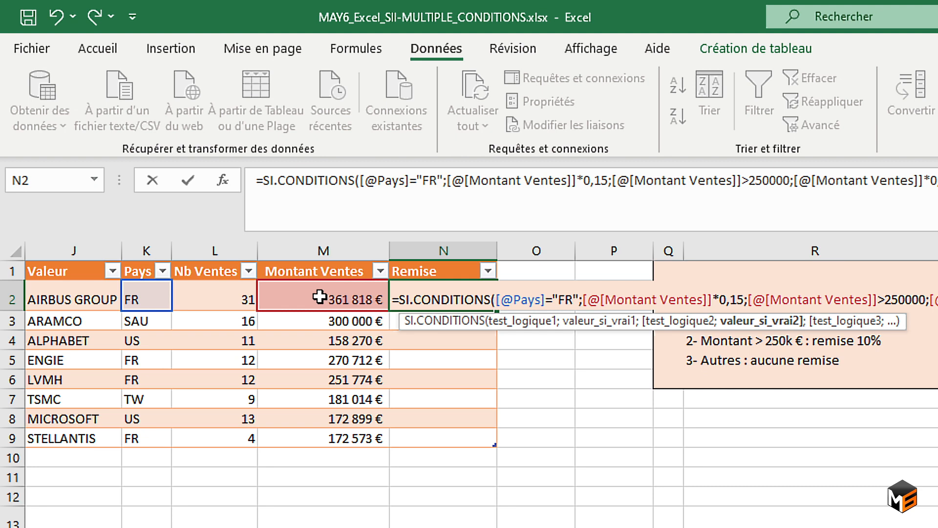
pyautogui.write(';')
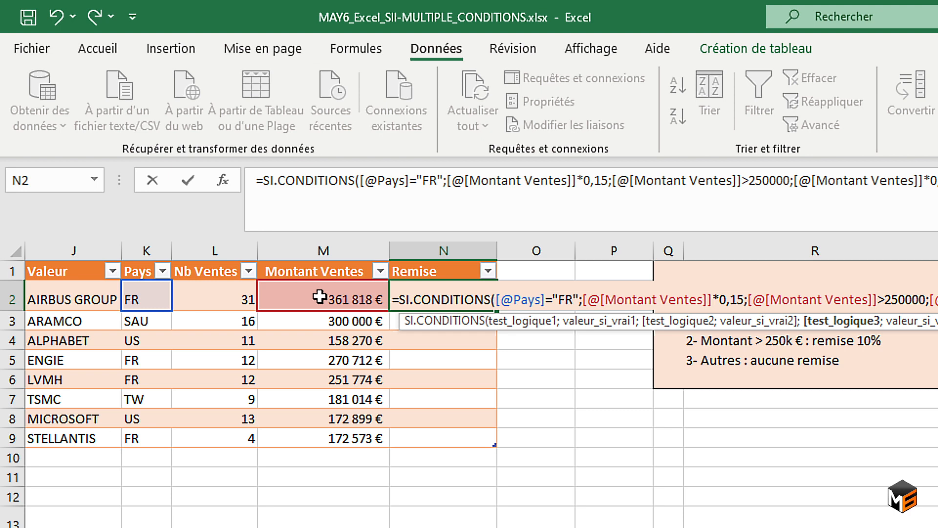
pyautogui.write(';')
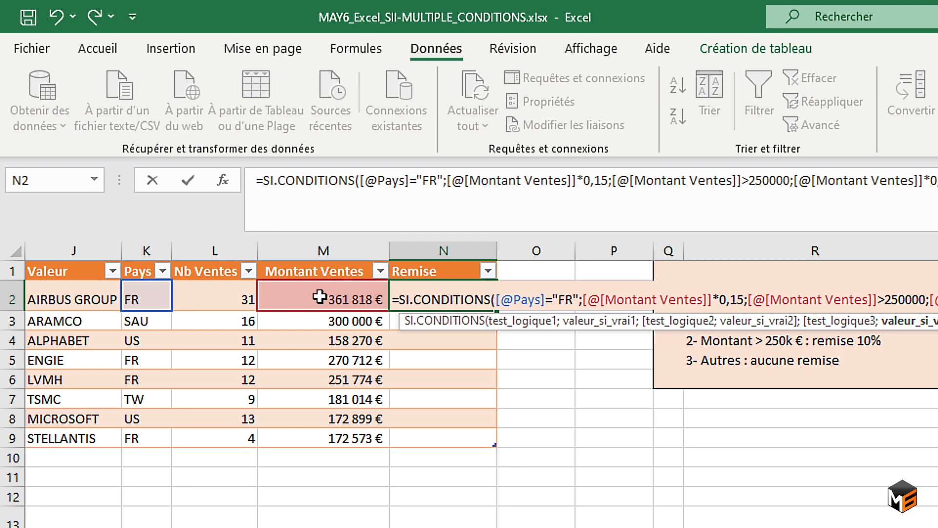
# Complete the formula with the default condition VRAI returning "Aucune remise", and validate it for the Remise column.
pyautogui.click(371, 206)
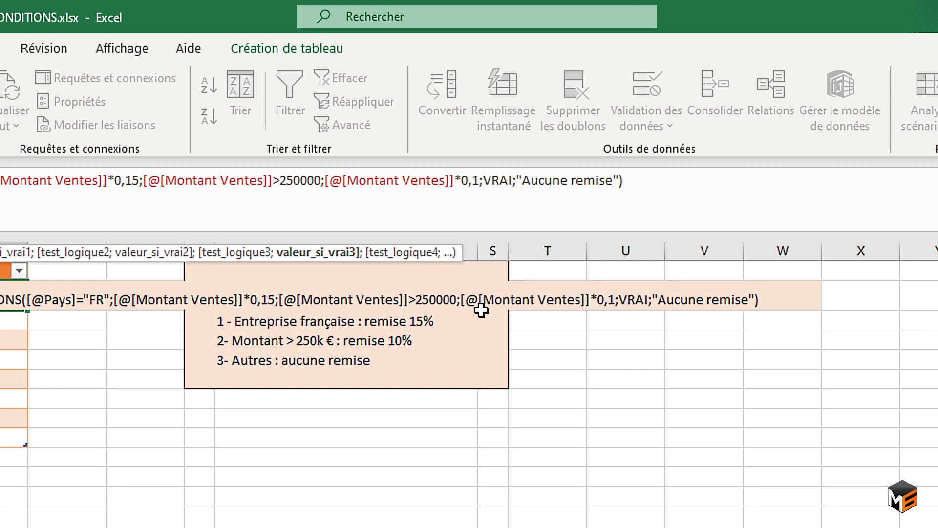
pyautogui.press('Return')
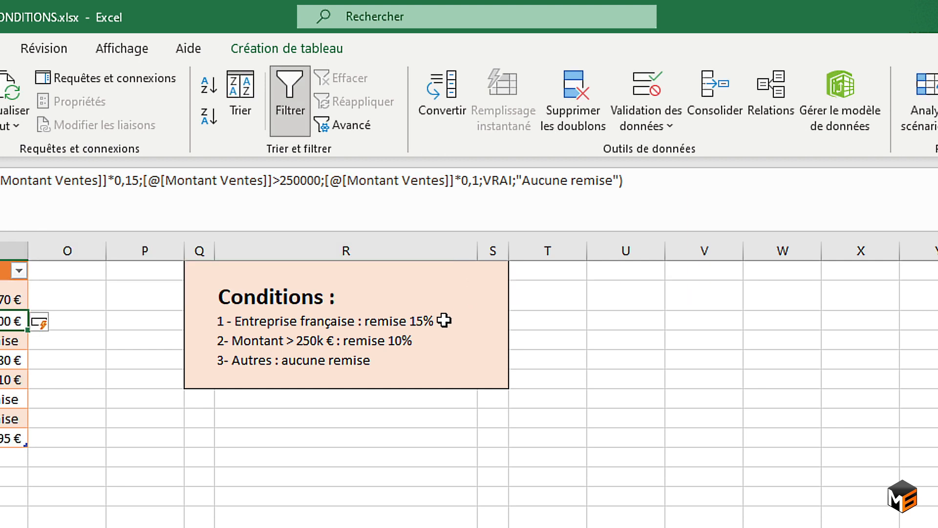
# Review the weekday table and the Code TVA tables on the sheet with the nested SI, SI.MULTIPLE and RECHERCHEX examples.
pyautogui.hscroll(-5, 444, 320)
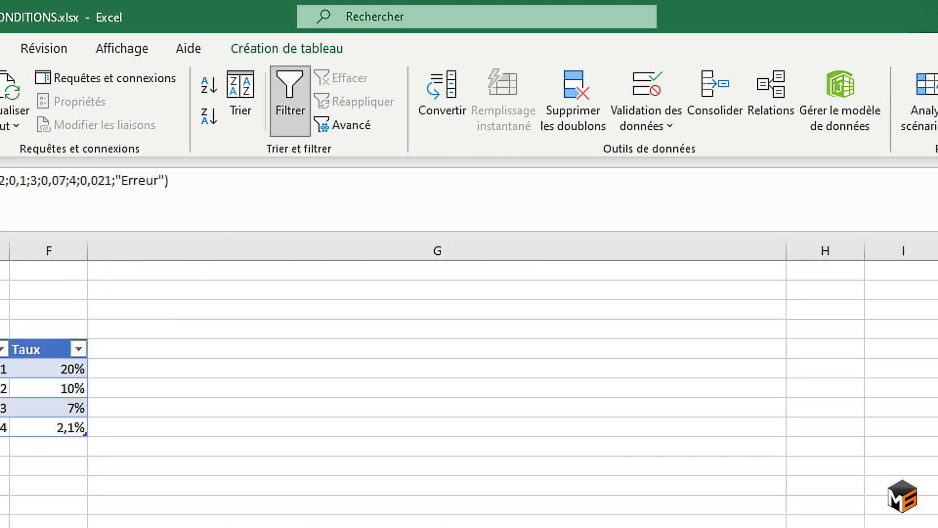
pyautogui.click(1, 483)
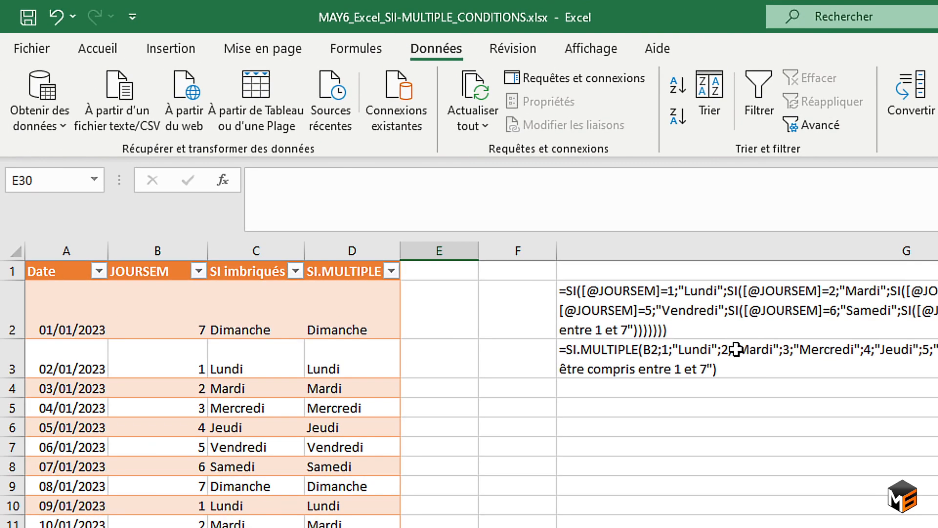
pyautogui.scroll(-2, 347, 327)
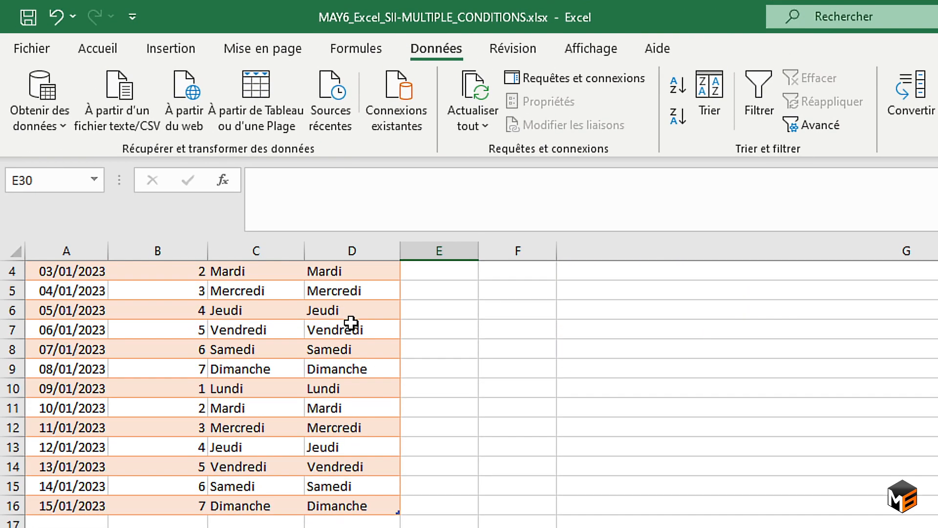
pyautogui.scroll(-2, 350, 322)
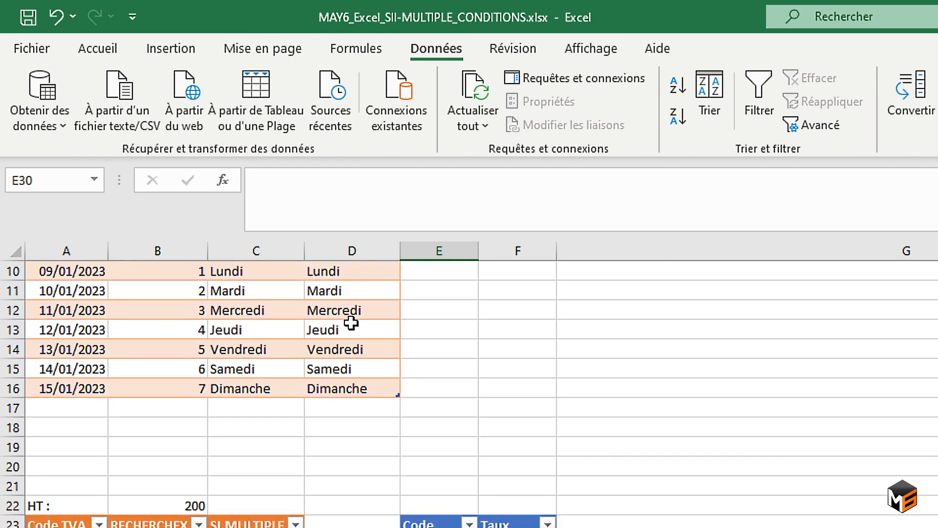
pyautogui.scroll(-1, 353, 319)
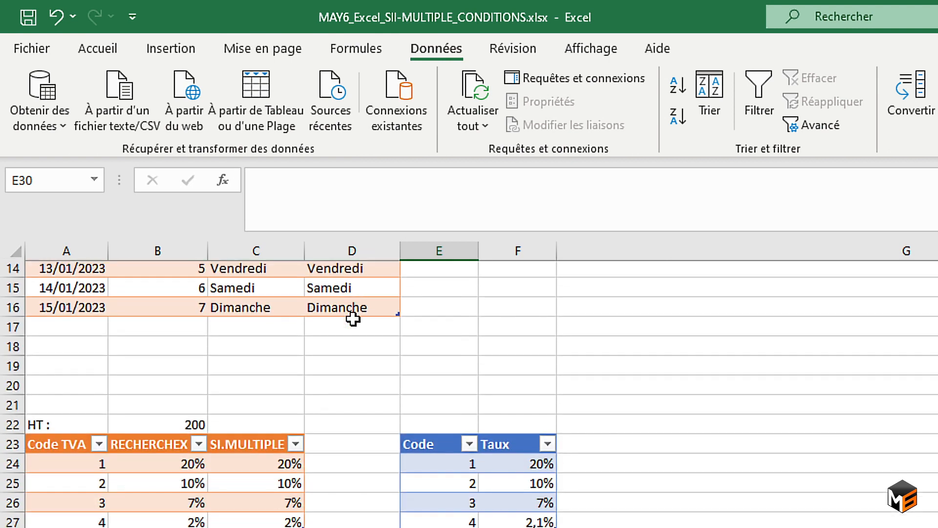
pyautogui.scroll(2, 352, 319)
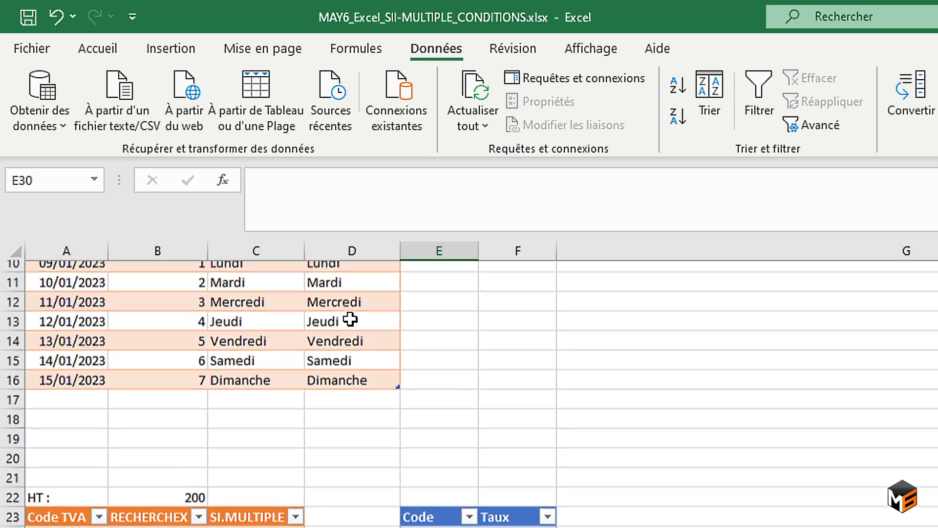
pyautogui.scroll(-2, 350, 319)
pyautogui.scroll(-1, 350, 319)
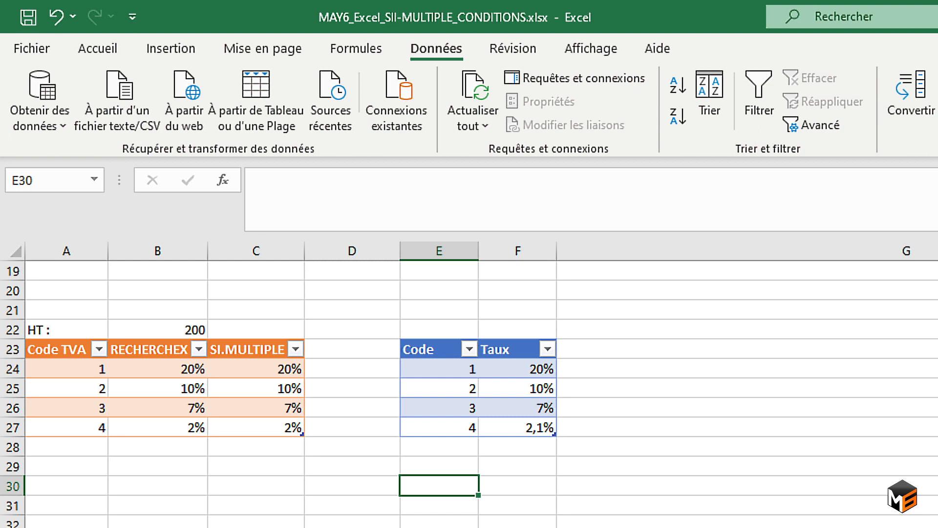
# Review the Stocks and Note tables with their conditions on the SI.CONDITIONS examples sheet.
pyautogui.hotkey('ctrl', 'pageup')
pyautogui.hscroll(-3, 565, 515)
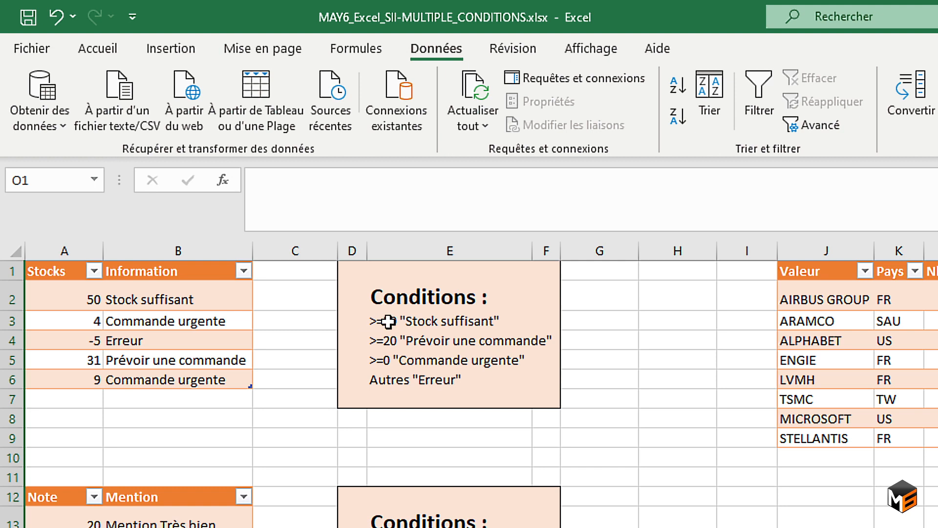
pyautogui.scroll(-2, 163, 342)
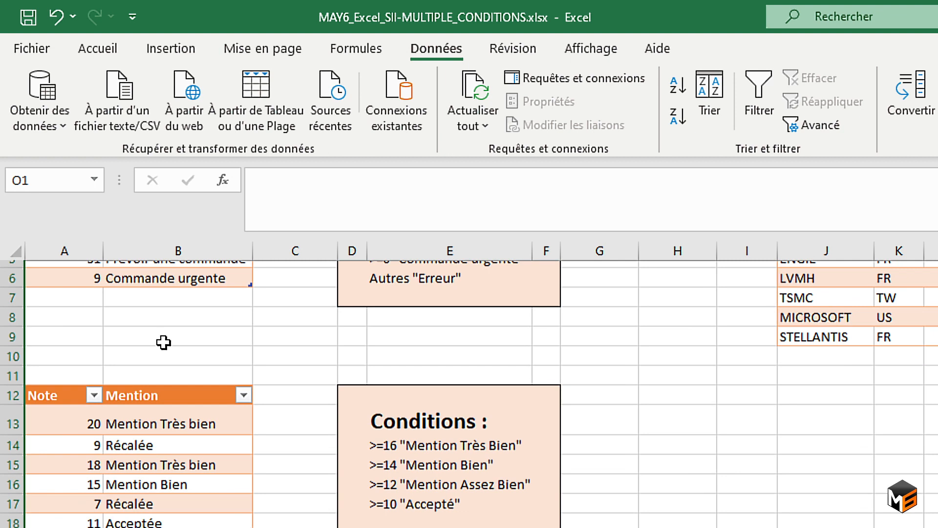
pyautogui.scroll(2, 191, 379)
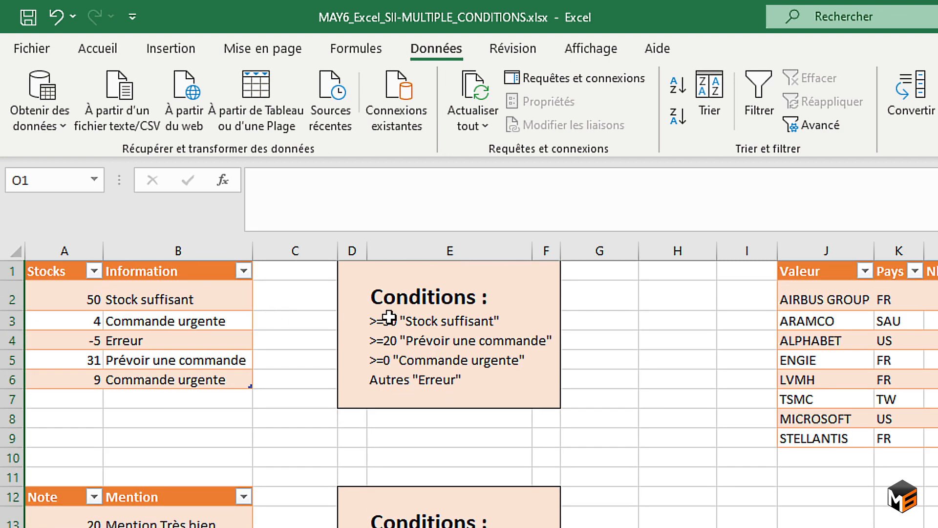
# Examine the Pays and Montant Ventes columns of the sales table and the Remise formula in N2.
pyautogui.hscroll(3, 390, 317)
pyautogui.hscroll(4, 394, 318)
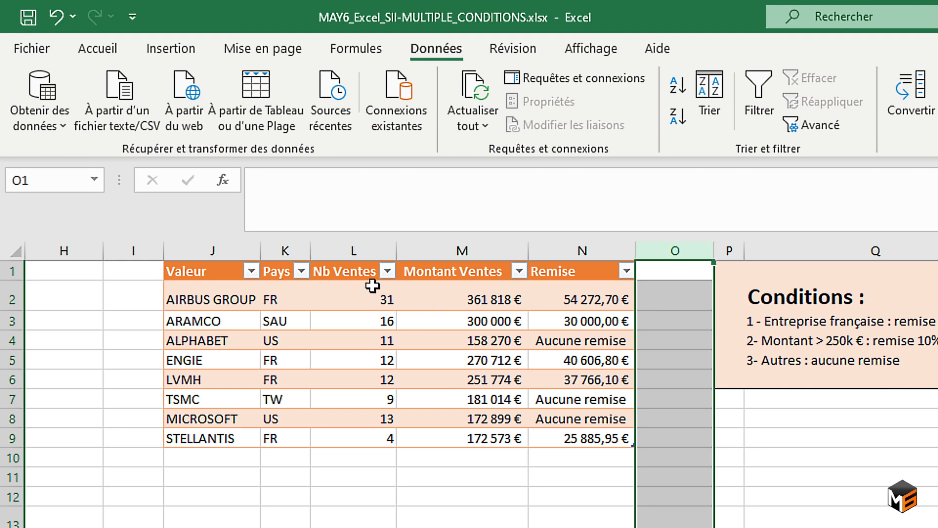
pyautogui.moveTo(268, 297); pyautogui.dragTo(295, 437)
pyautogui.moveTo(484, 296); pyautogui.dragTo(469, 442)
pyautogui.click(581, 296)
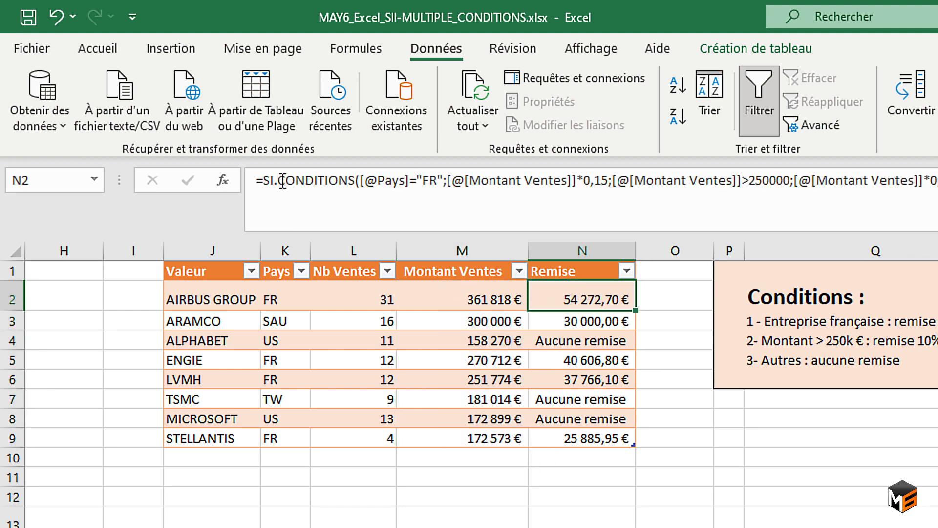